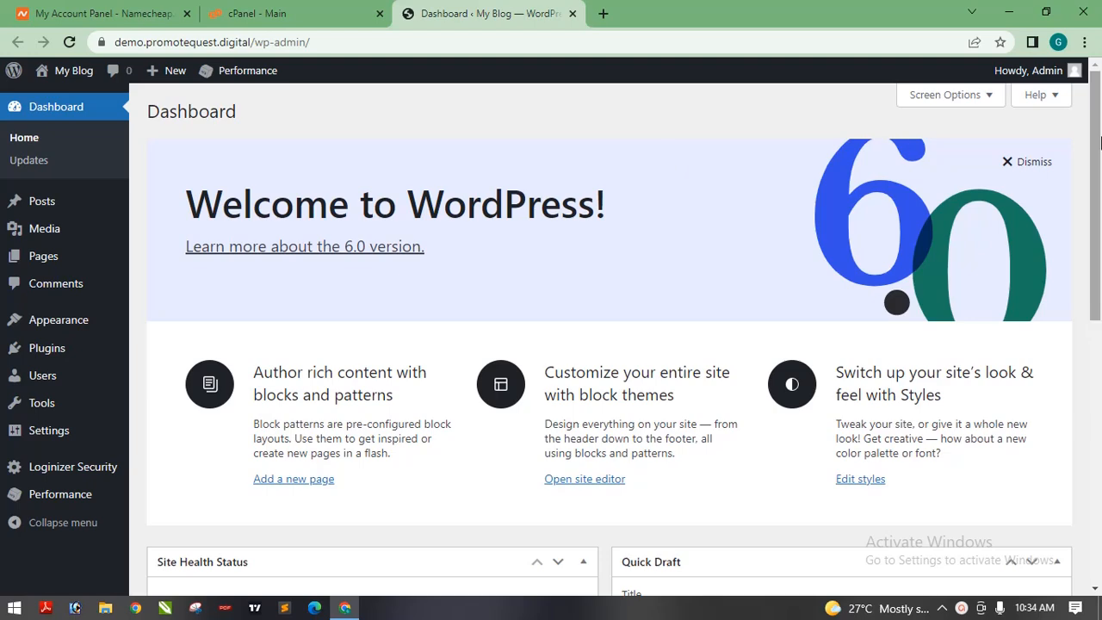
pyautogui.moveTo(1099, 136); pyautogui.dragTo(1097, 113)
pyautogui.moveTo(1100, 188); pyautogui.dragTo(1099, 138)
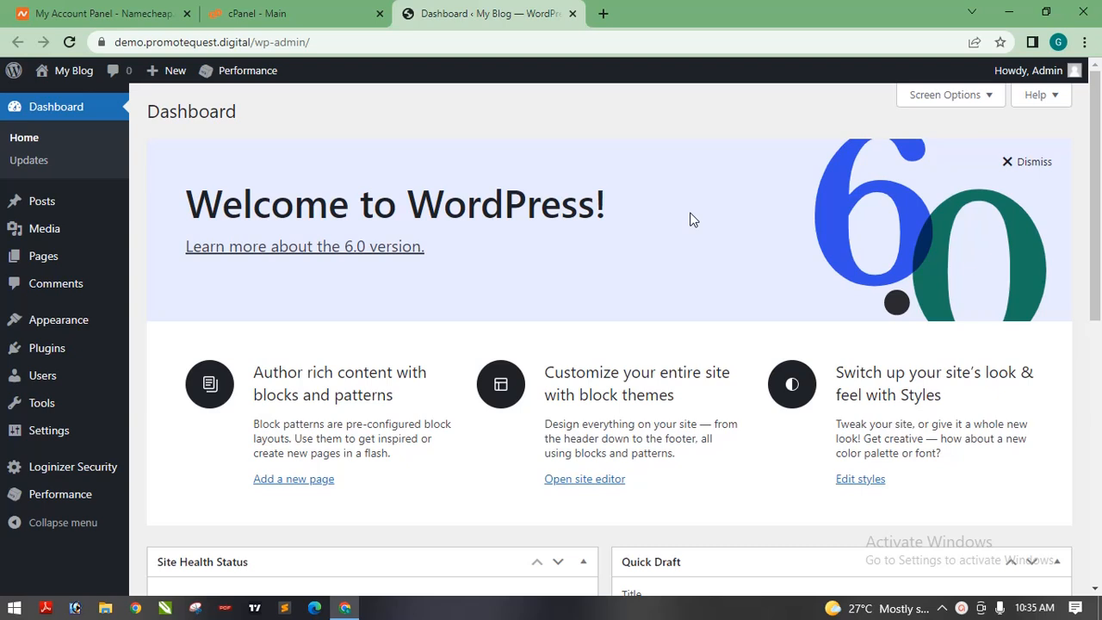
pyautogui.click(603, 13)
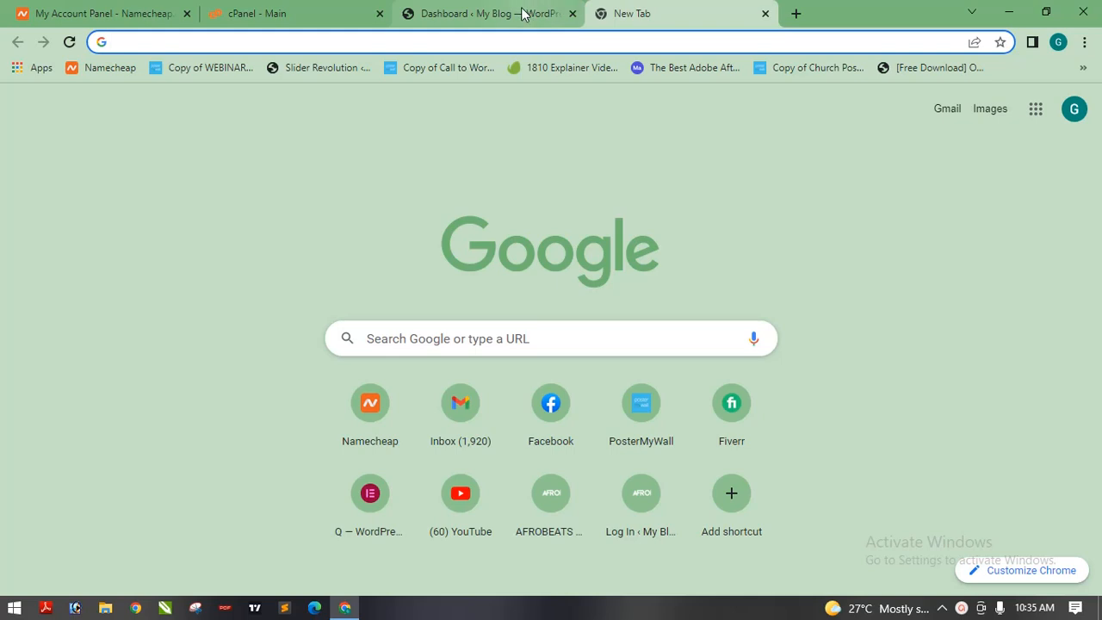
pyautogui.click(764, 13)
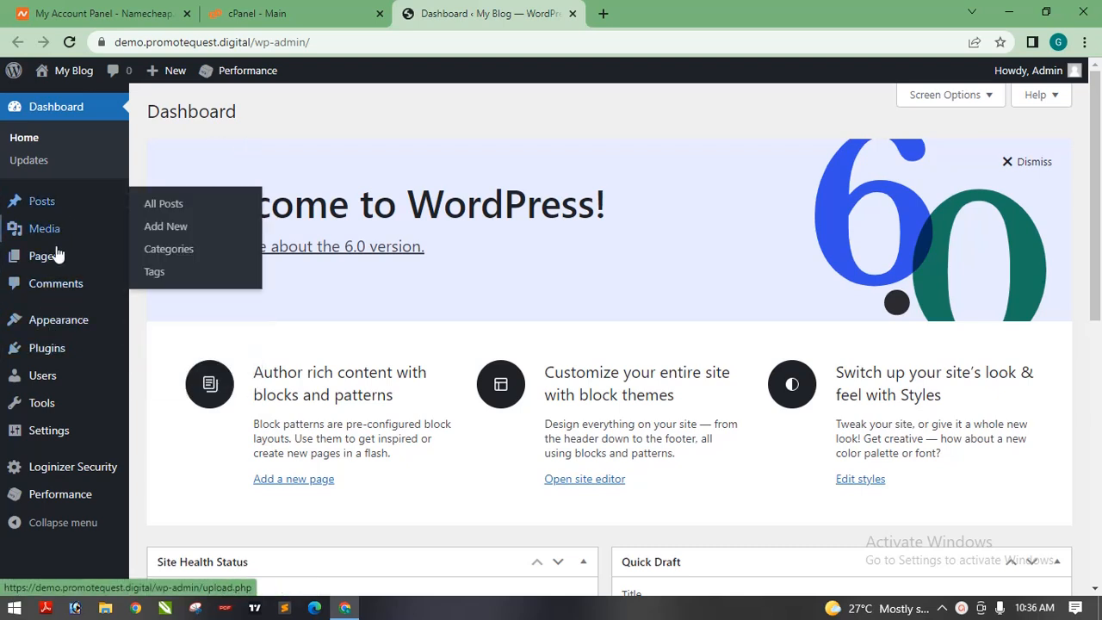
# Open the WordPress Themes page in a new browser tab and go to its Add Themes page
pyautogui.moveTo(49, 317)
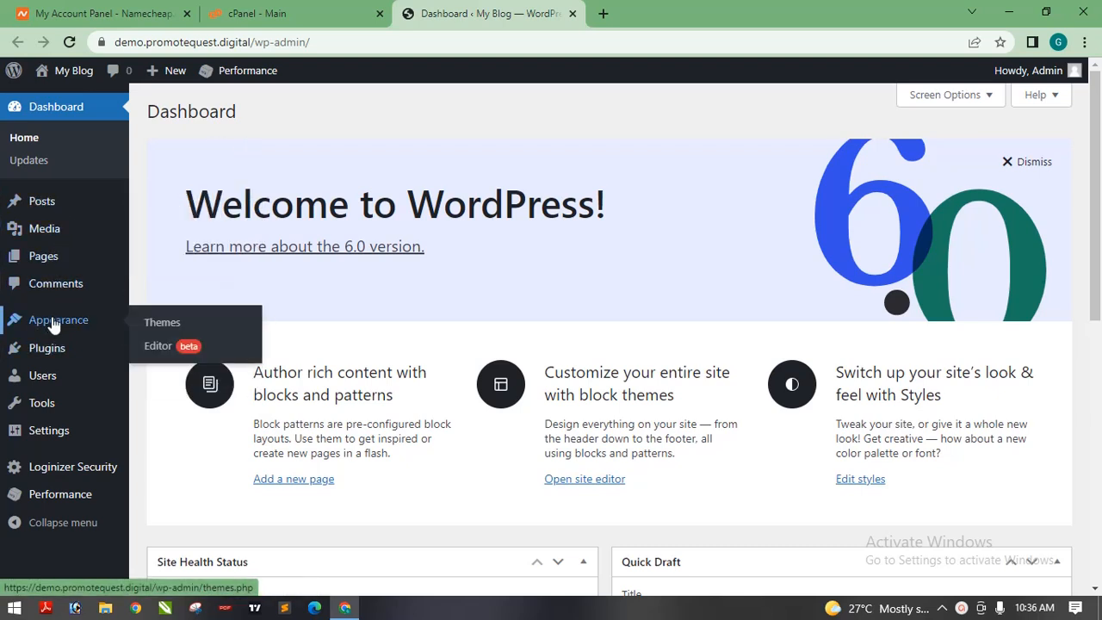
pyautogui.rightClick(169, 325)
pyautogui.click(220, 337)
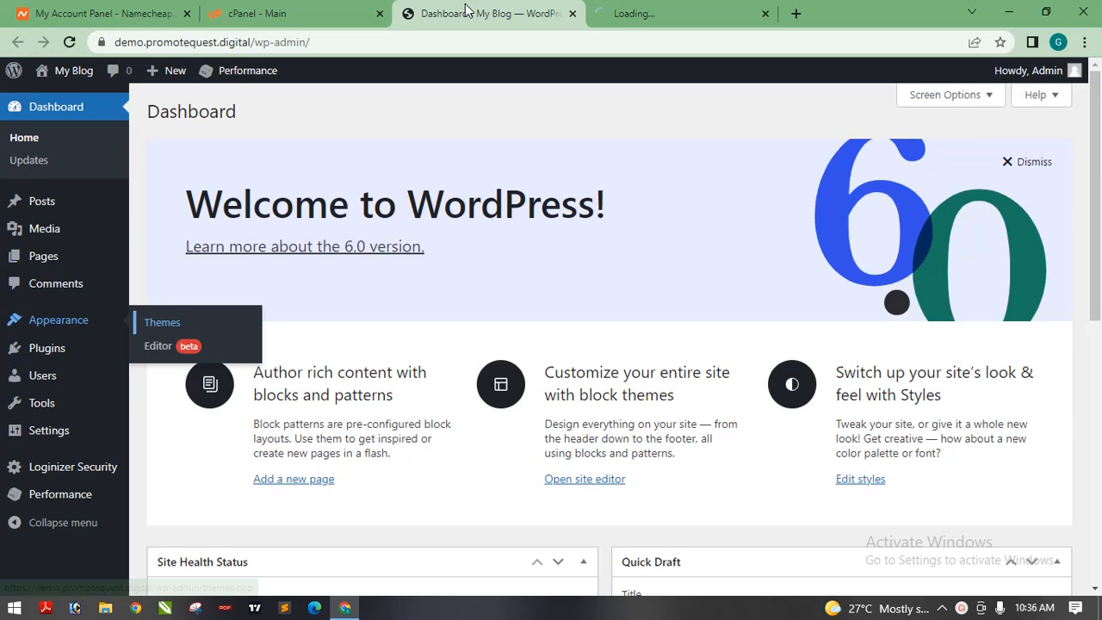
pyautogui.click(678, 9)
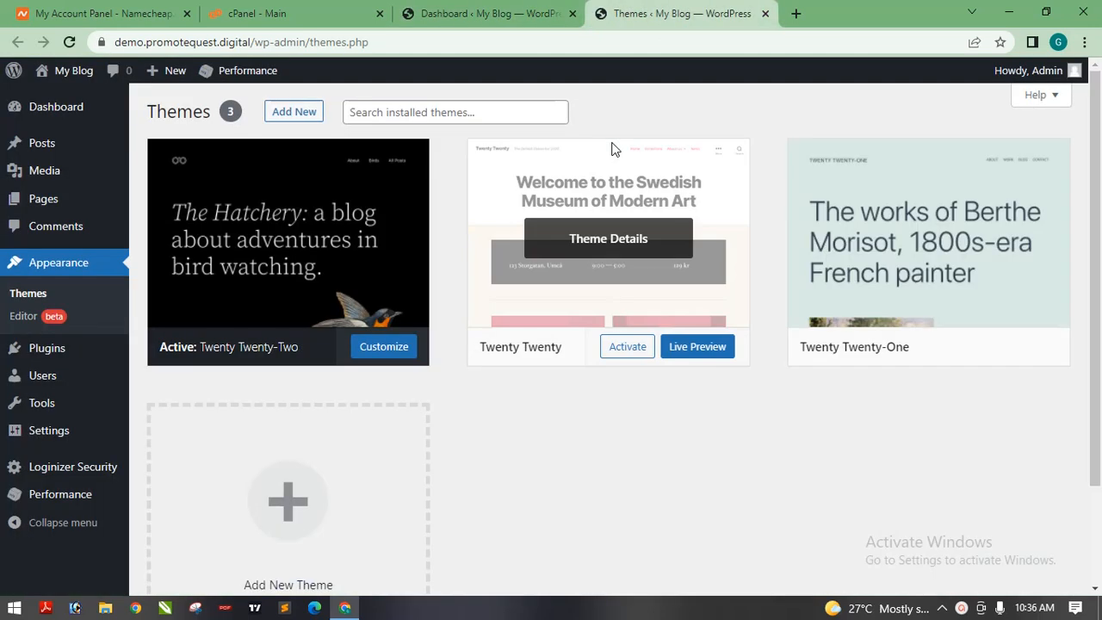
pyautogui.click(284, 113)
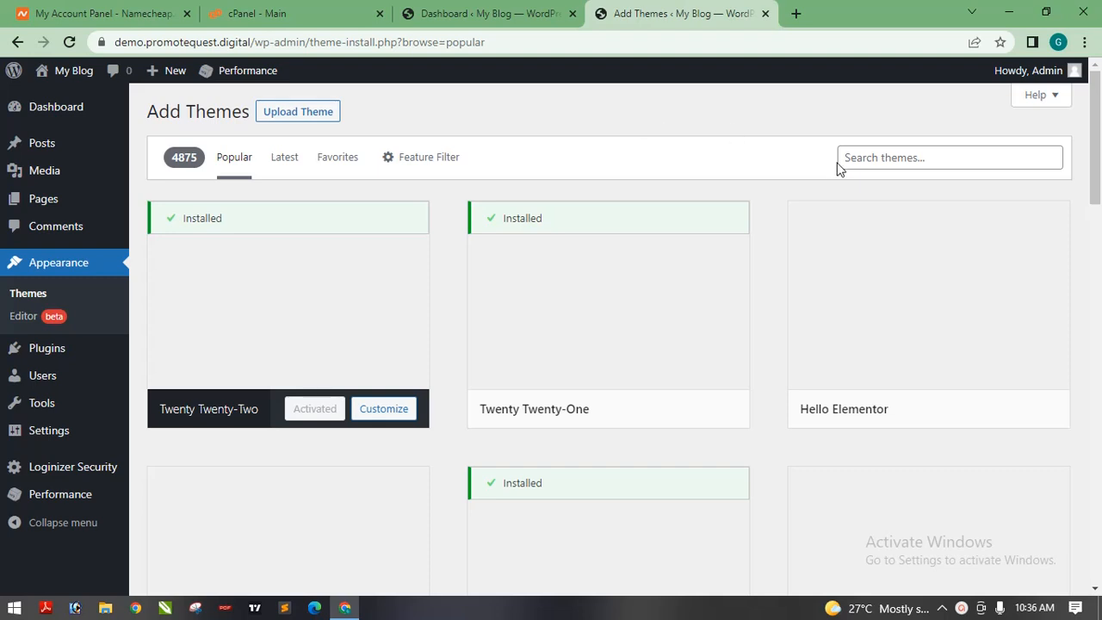
pyautogui.click(896, 159)
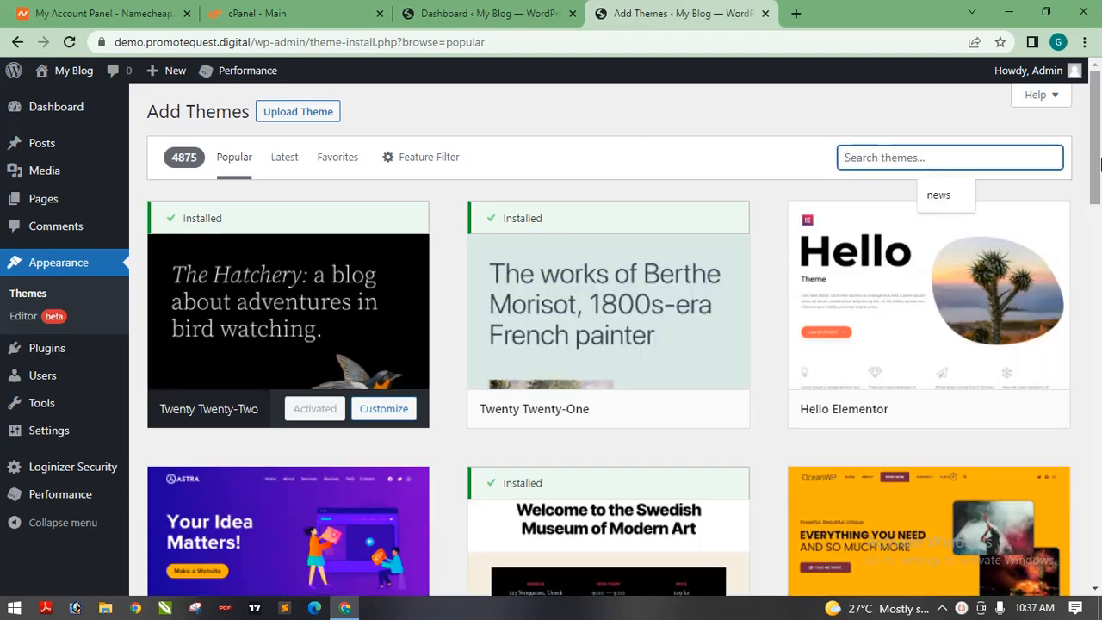
pyautogui.moveTo(1099, 136); pyautogui.dragTo(1101, 136)
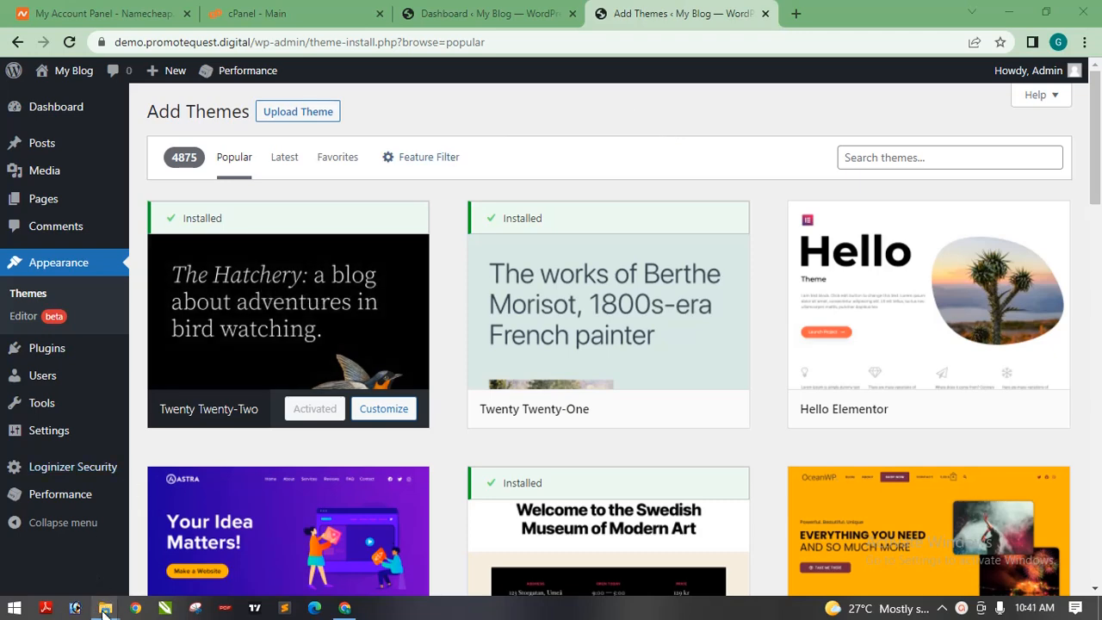
# Switch to File Explorer and check the phlox-pro_v5.7.5.zip theme package in the Downloads folder
pyautogui.moveTo(105, 607)
pyautogui.click(90, 510)
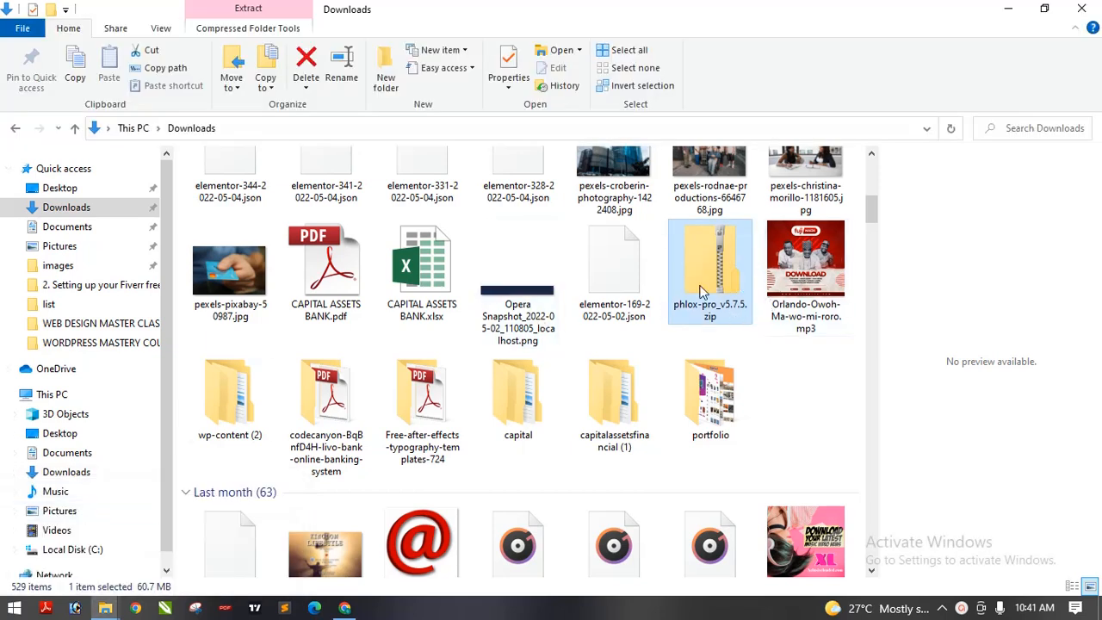
pyautogui.moveTo(726, 290)
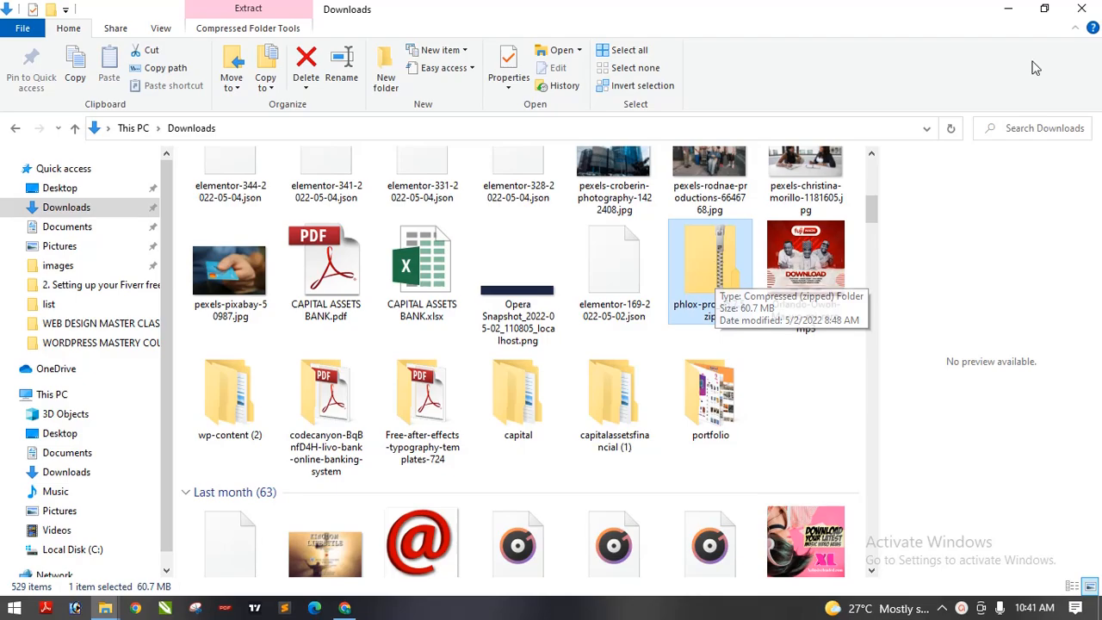
pyautogui.click(1008, 9)
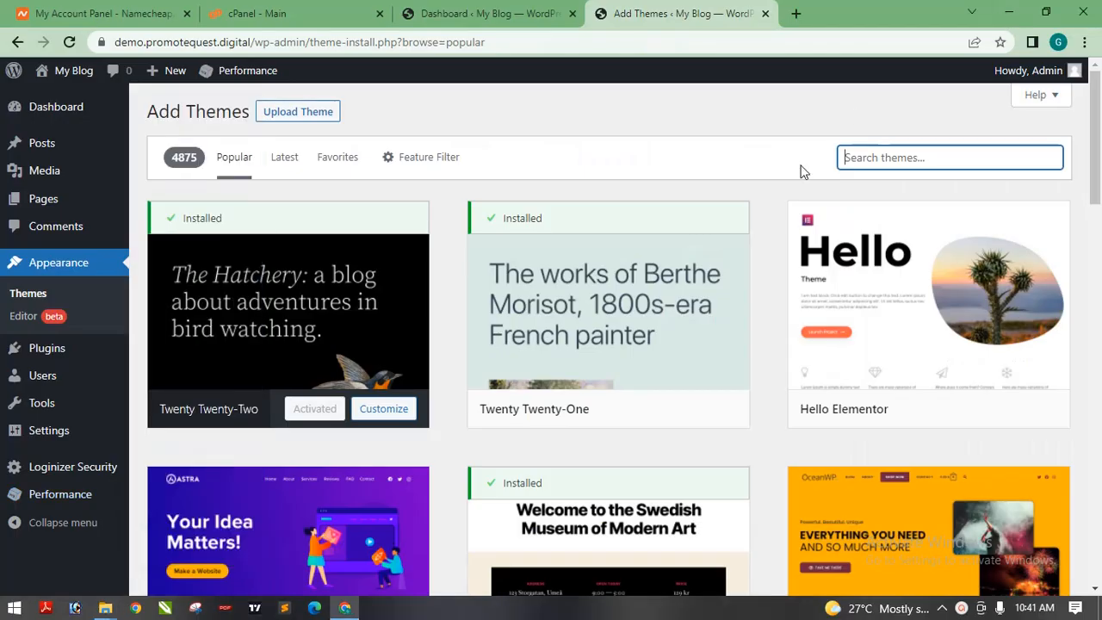
# Create a new folder on the desktop and name it "phlox theme"
pyautogui.click(1008, 12)
pyautogui.rightClick(772, 263)
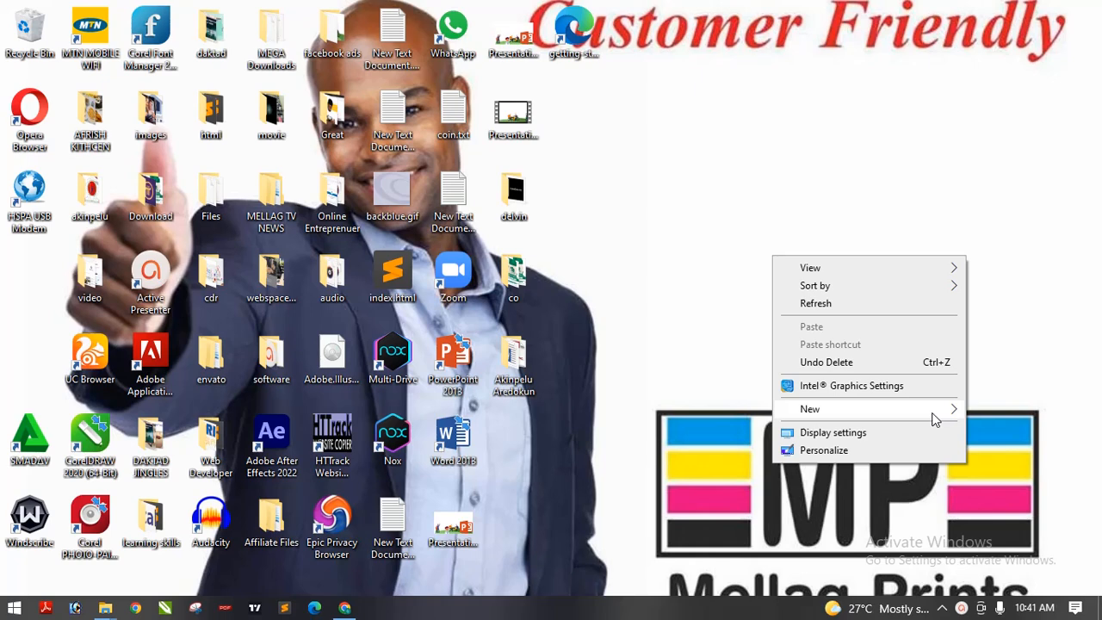
pyautogui.moveTo(936, 419)
pyautogui.click(651, 177)
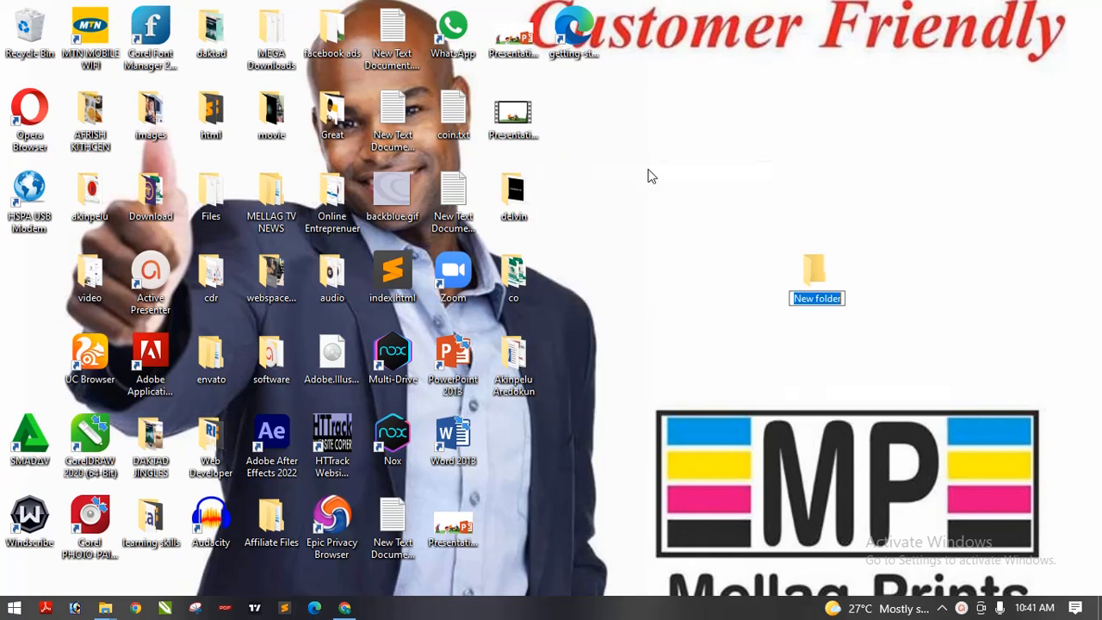
pyautogui.write('PT')
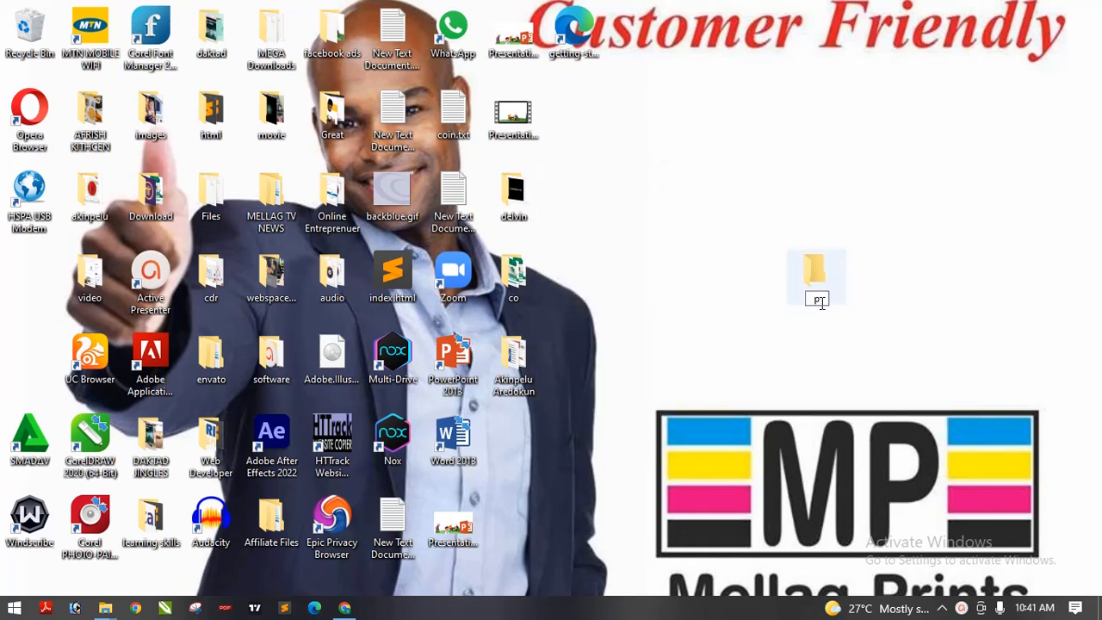
pyautogui.write('hlox theme')
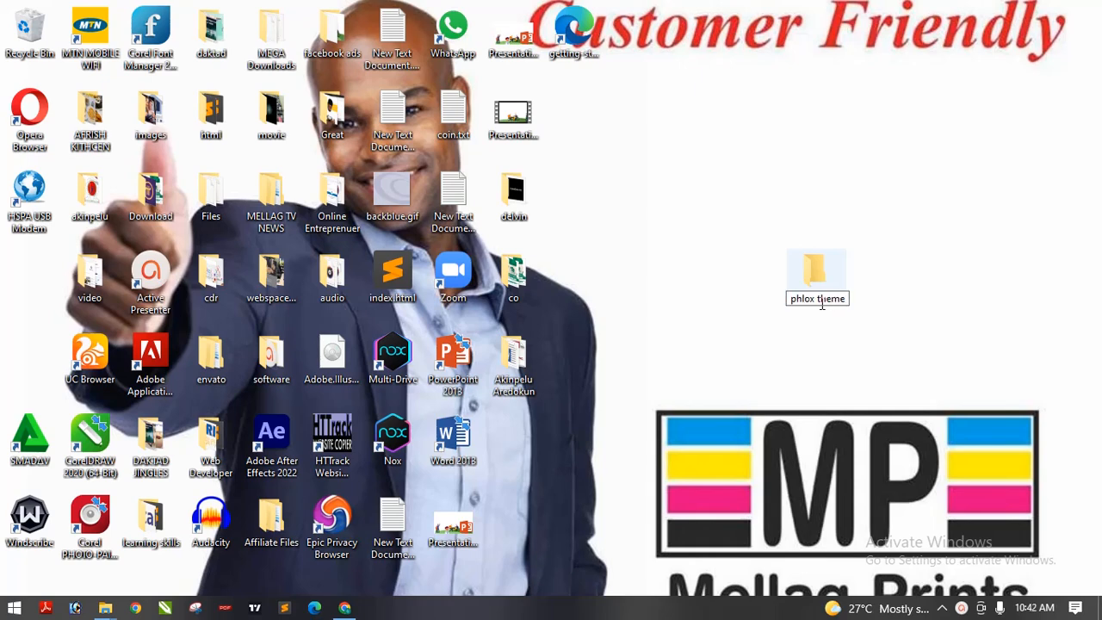
pyautogui.press('Return')
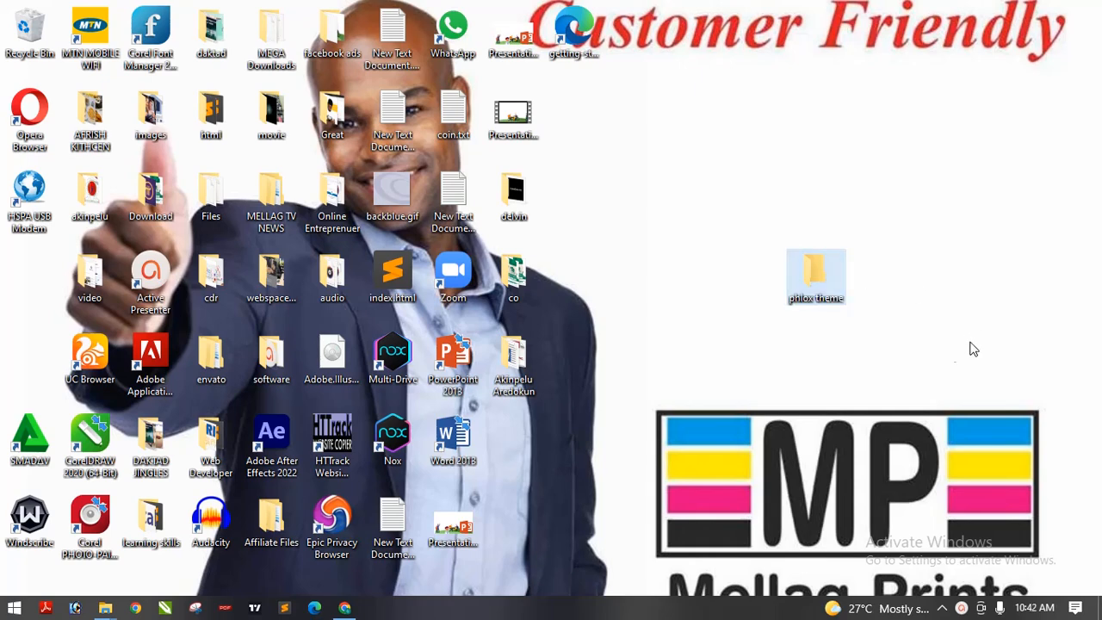
pyautogui.click(950, 318)
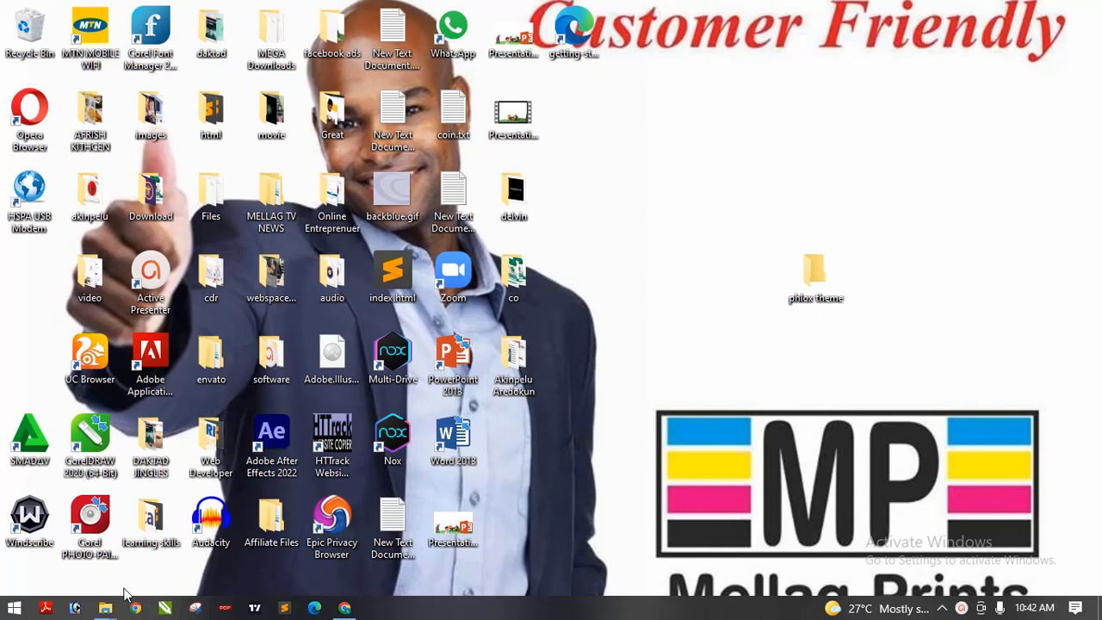
# Return to the Downloads folder and start extracting all files from phlox-pro_v5.7.5.zip
pyautogui.moveTo(105, 608)
pyautogui.click(103, 529)
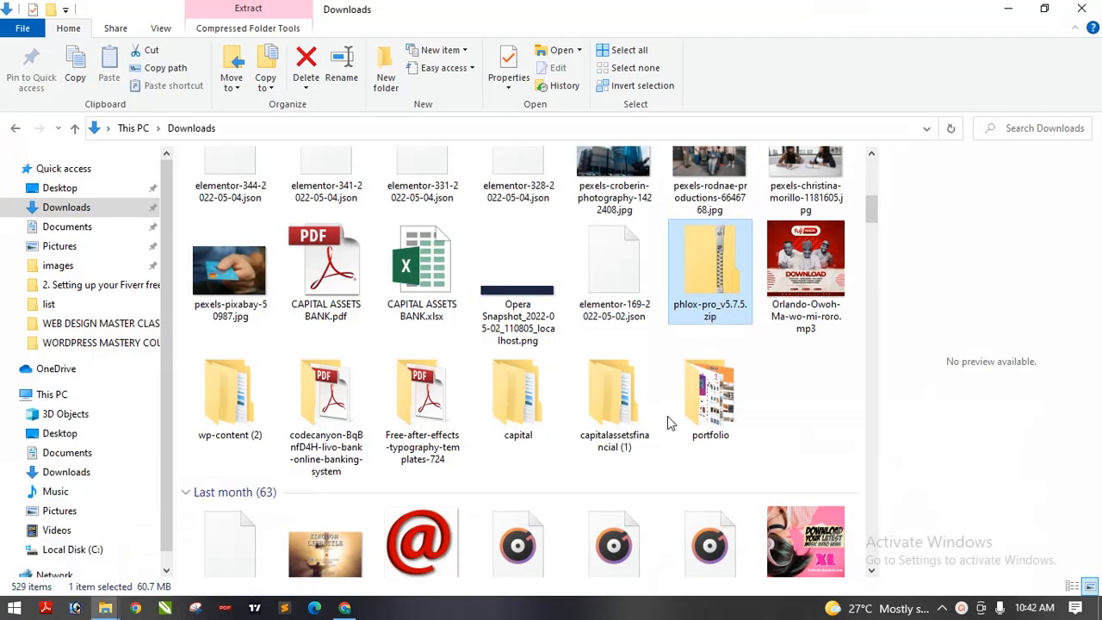
pyautogui.rightClick(711, 286)
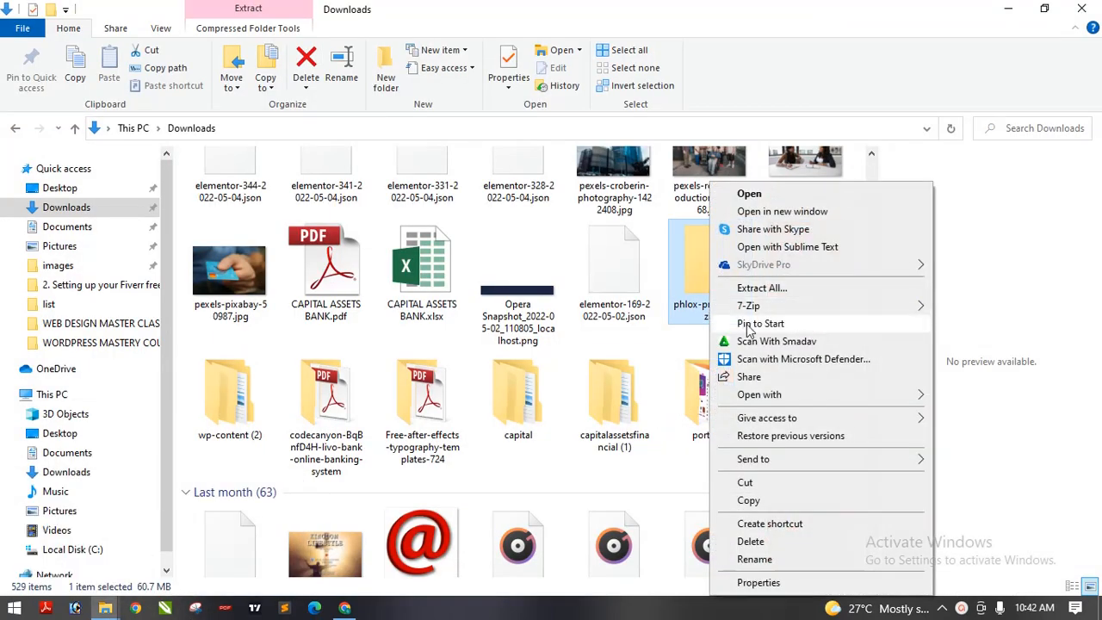
pyautogui.click(759, 289)
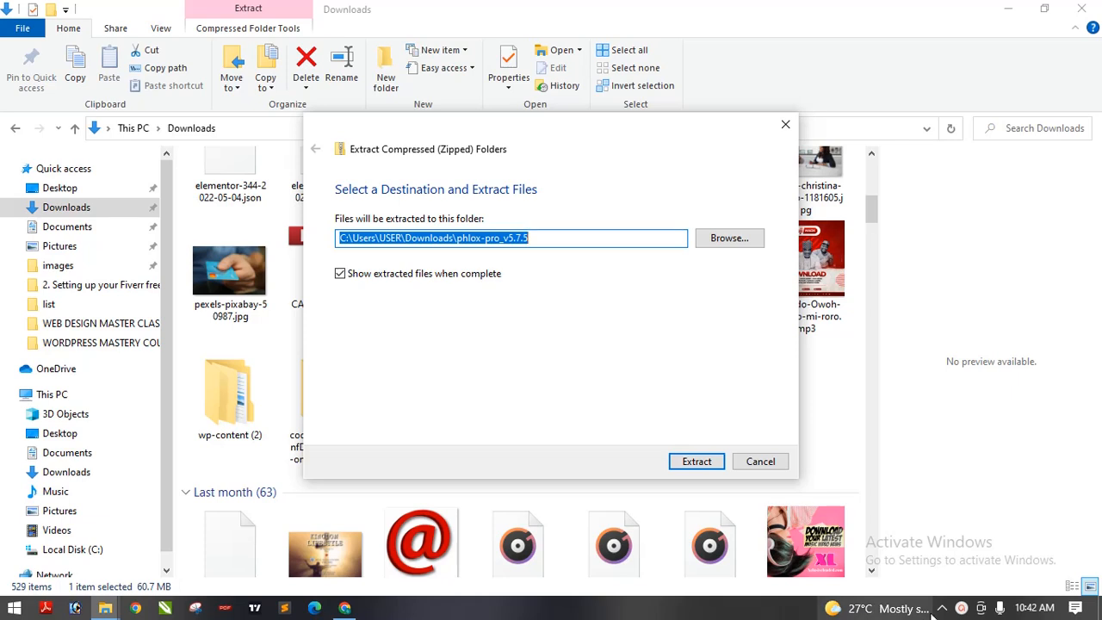
pyautogui.click(963, 609)
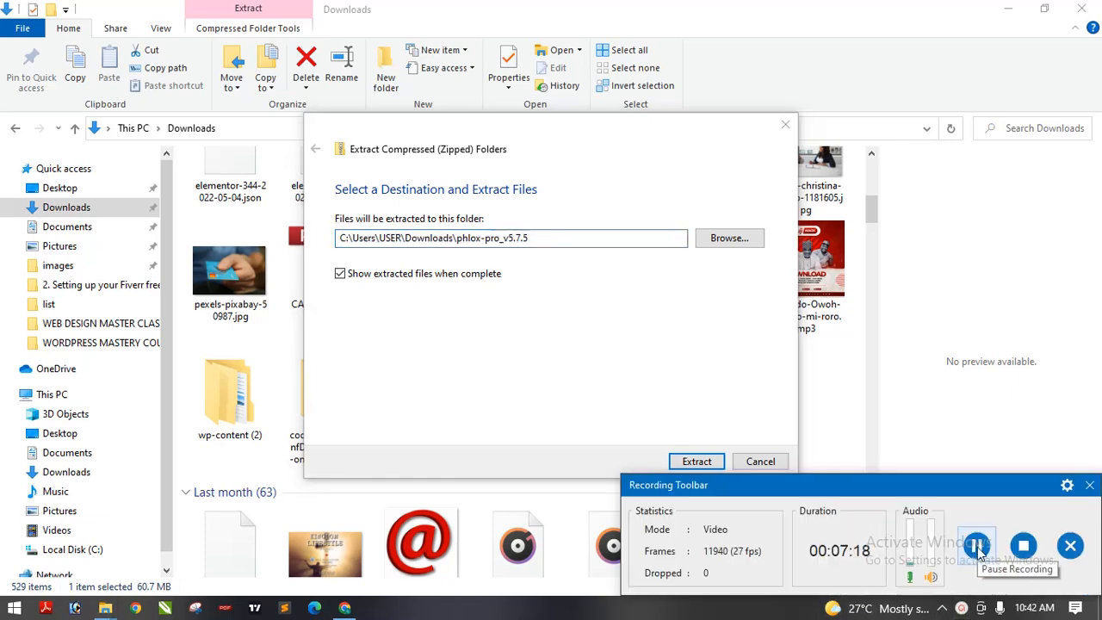
pyautogui.click(962, 609)
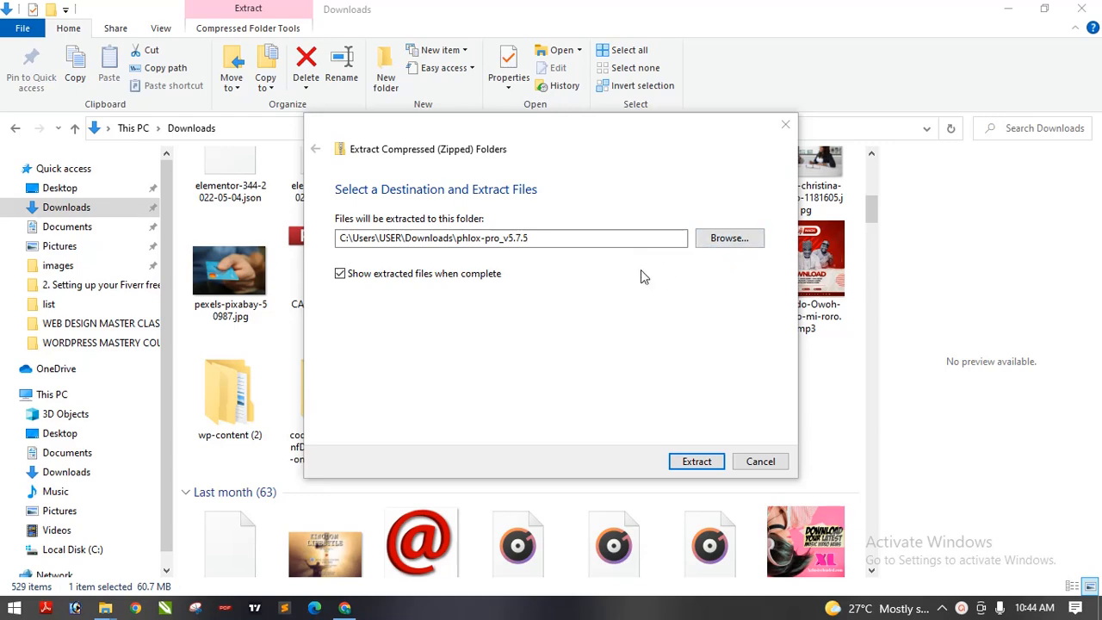
# Choose the desktop's phlox theme folder as the destination and extract the archive there
pyautogui.click(721, 239)
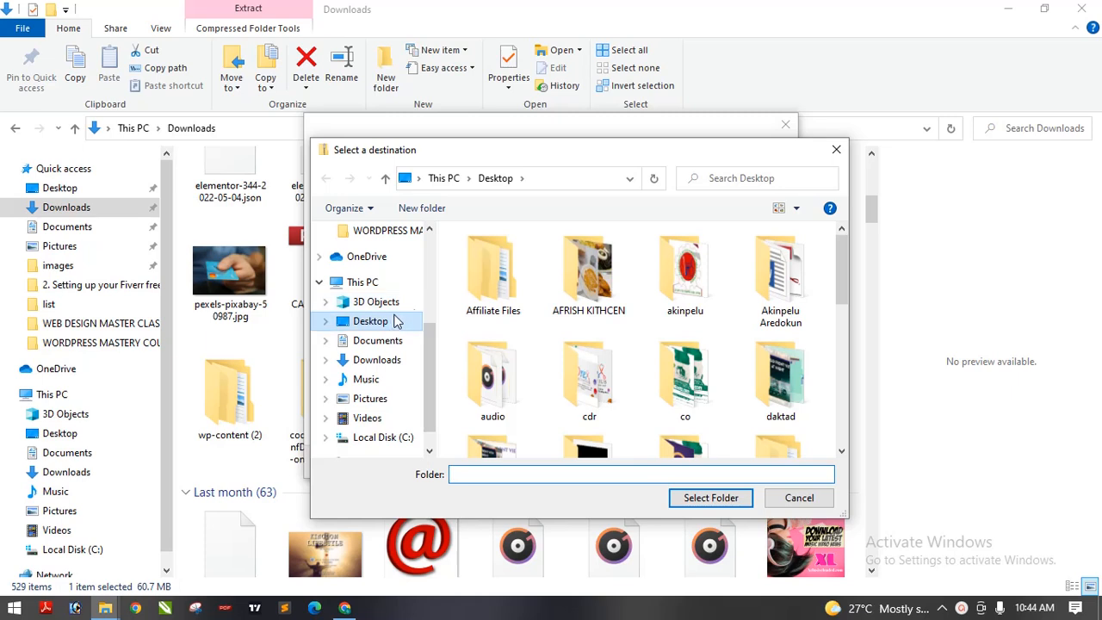
pyautogui.click(962, 609)
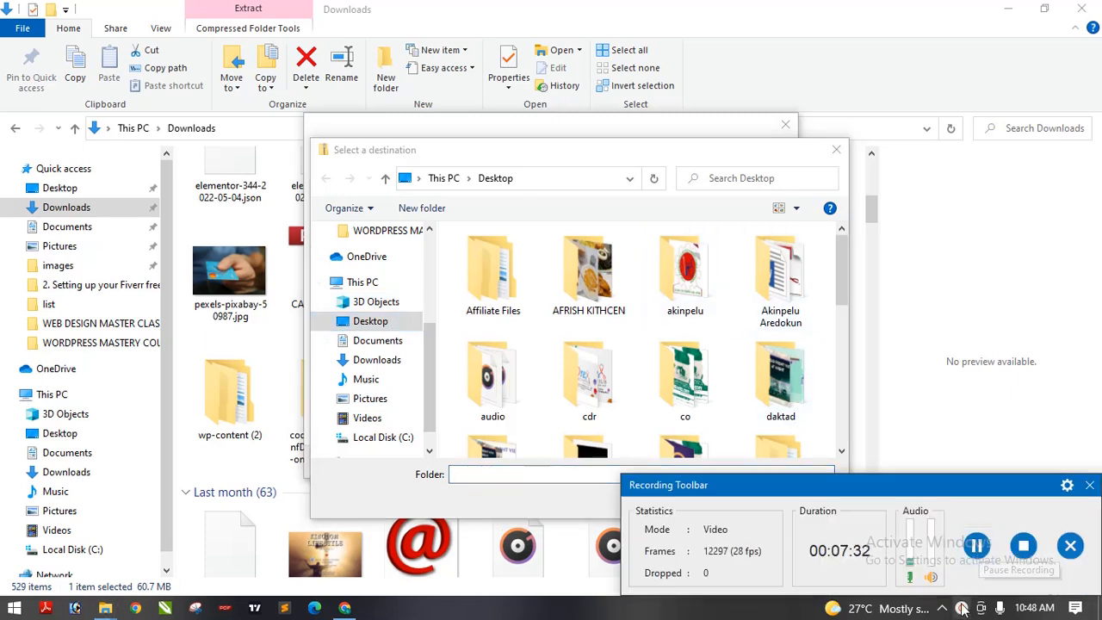
pyautogui.click(962, 609)
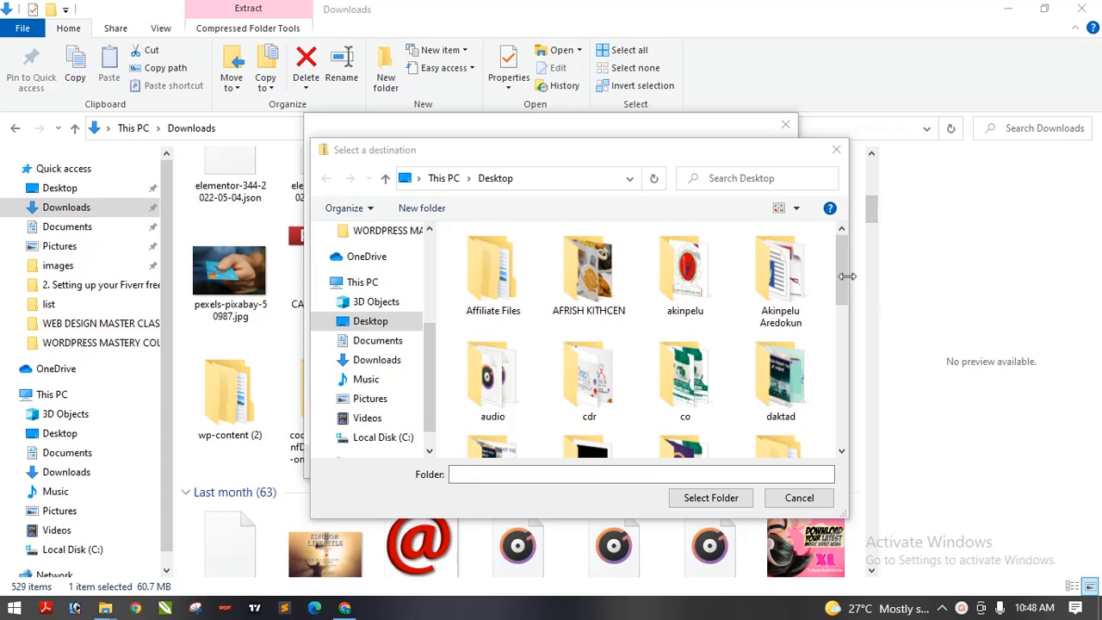
pyautogui.moveTo(844, 270); pyautogui.dragTo(838, 407)
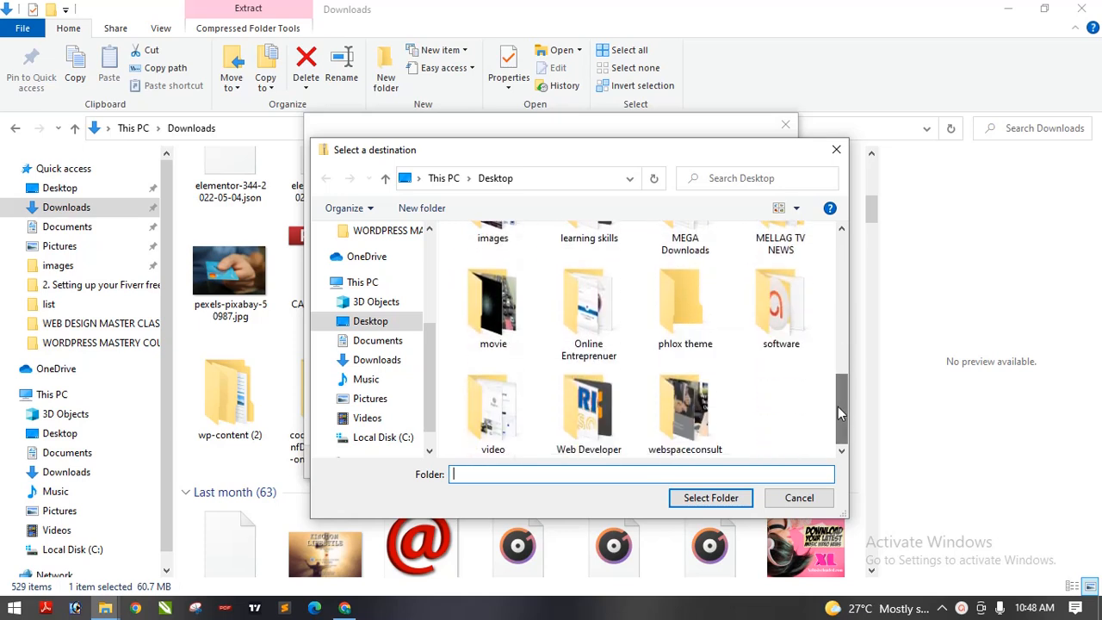
pyautogui.doubleClick(678, 303)
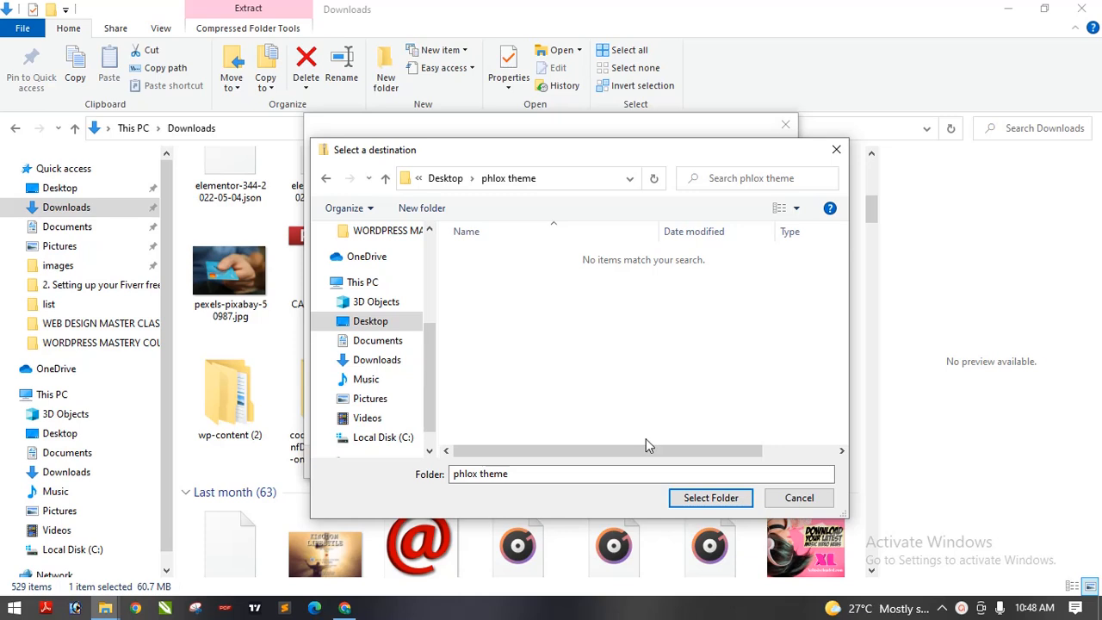
pyautogui.click(707, 500)
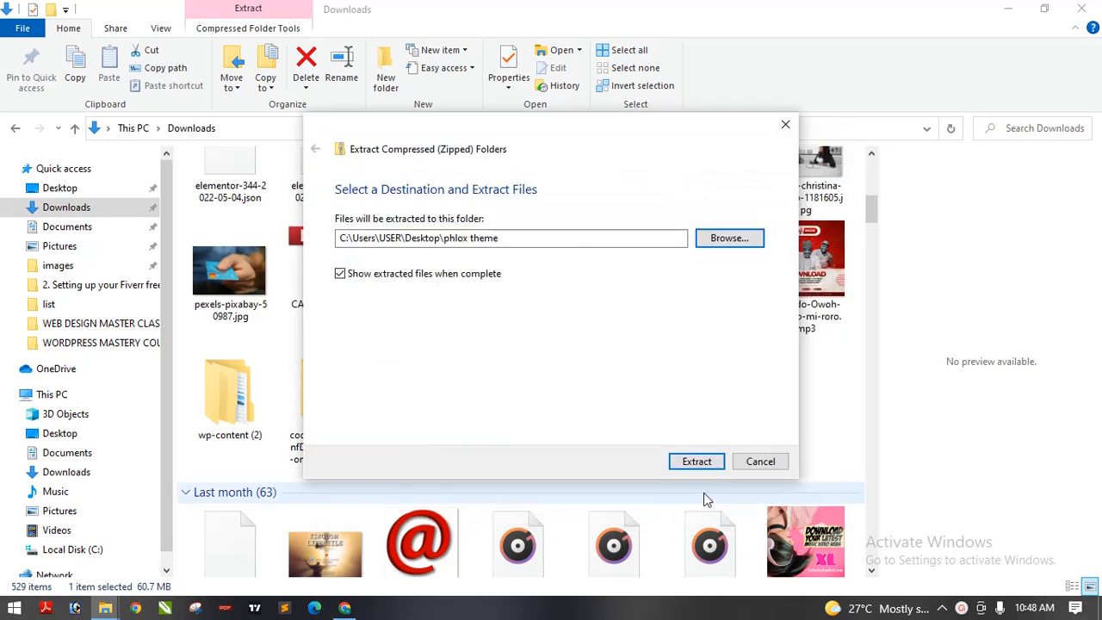
pyautogui.click(698, 463)
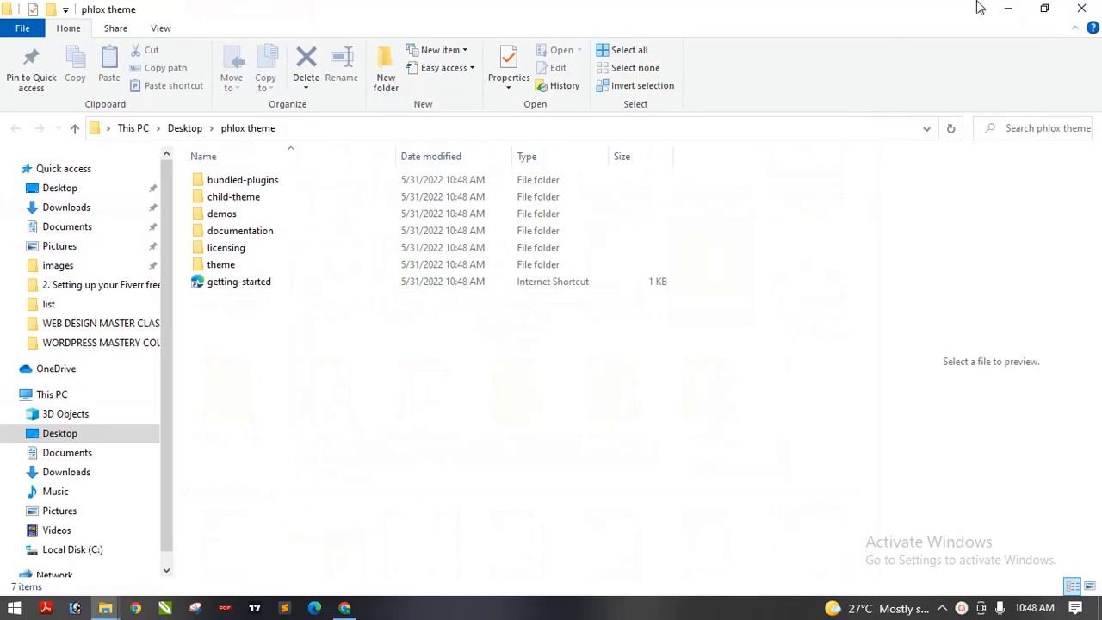
# Open the phlox theme folder from the desktop and examine the contents of its bundled-plugins and child-theme folders
pyautogui.click(1007, 8)
pyautogui.click(1008, 10)
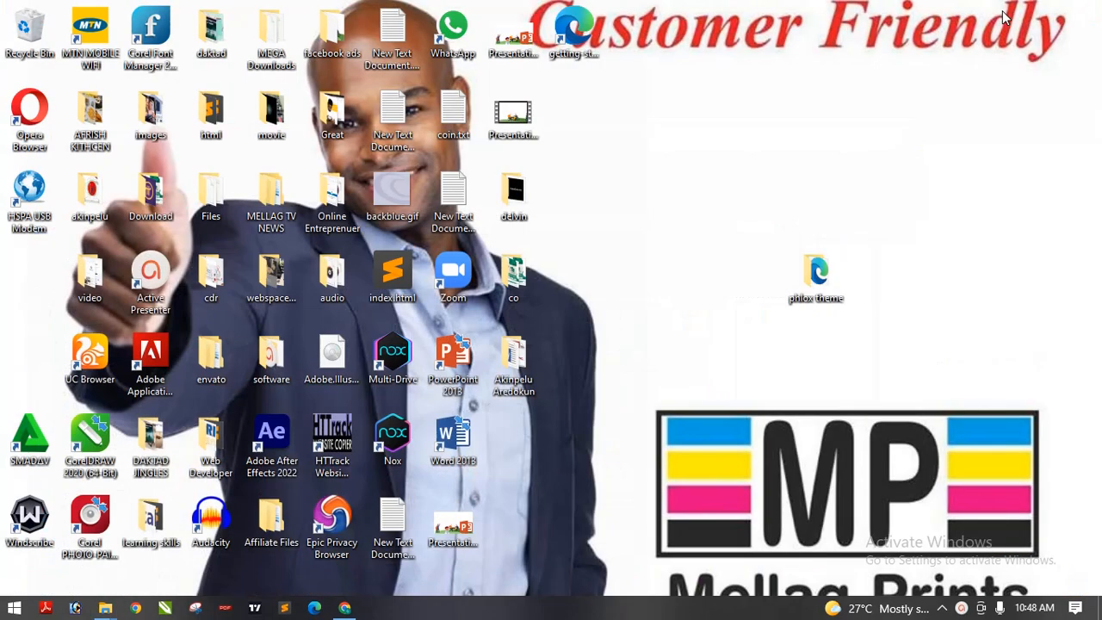
pyautogui.doubleClick(805, 271)
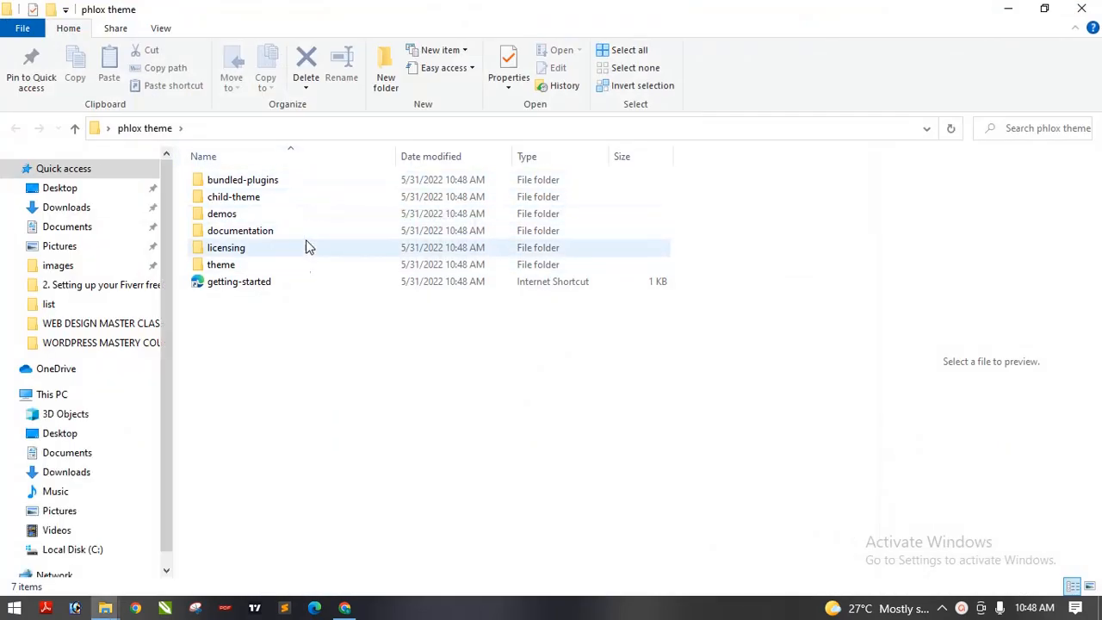
pyautogui.doubleClick(303, 181)
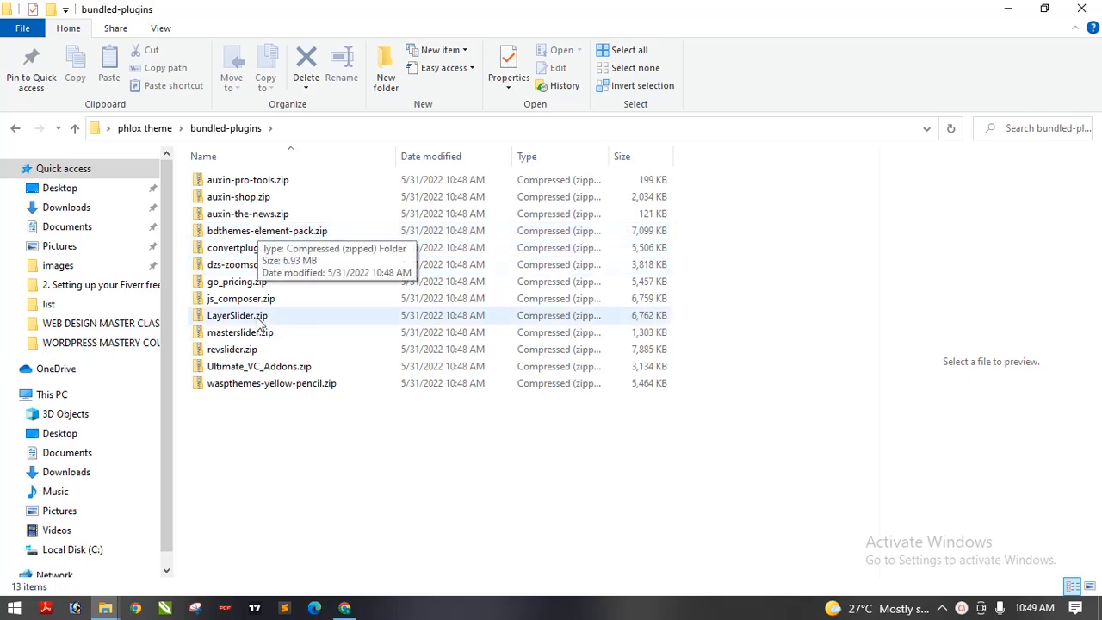
pyautogui.click(14, 129)
pyautogui.doubleClick(240, 198)
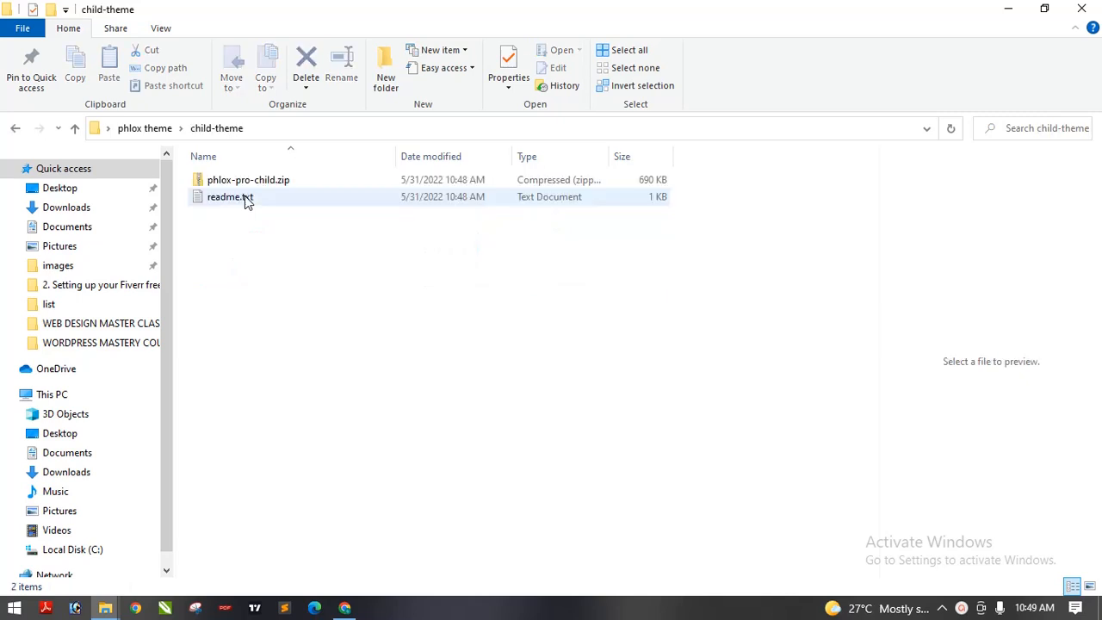
pyautogui.click(15, 129)
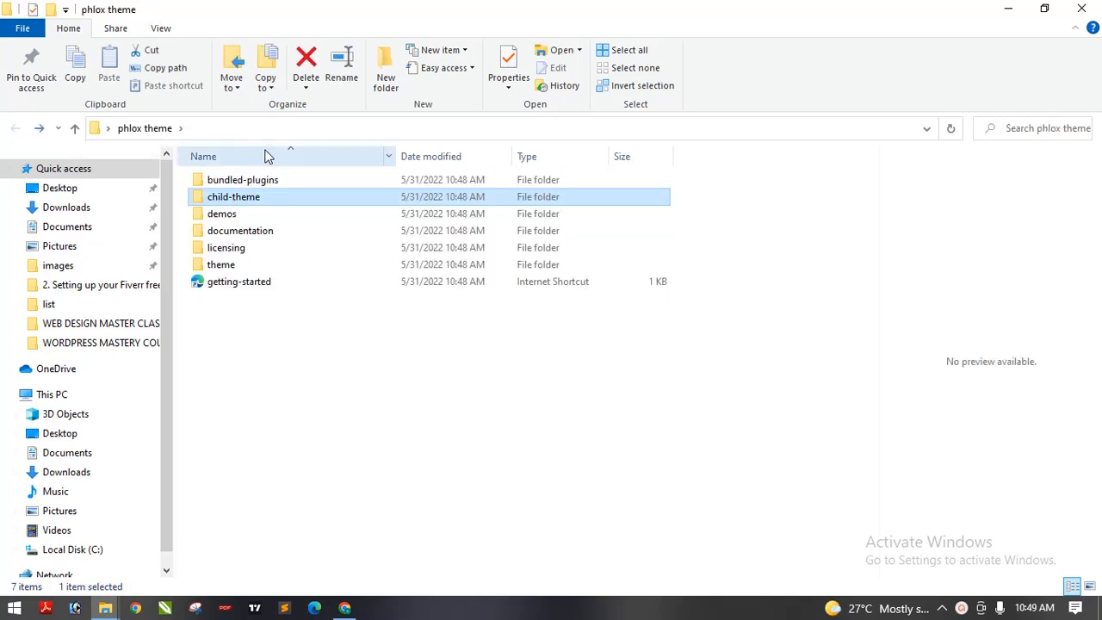
# Examine the contents of the child-theme and theme folders inside the phlox theme folder, and put the file window away
pyautogui.doubleClick(280, 198)
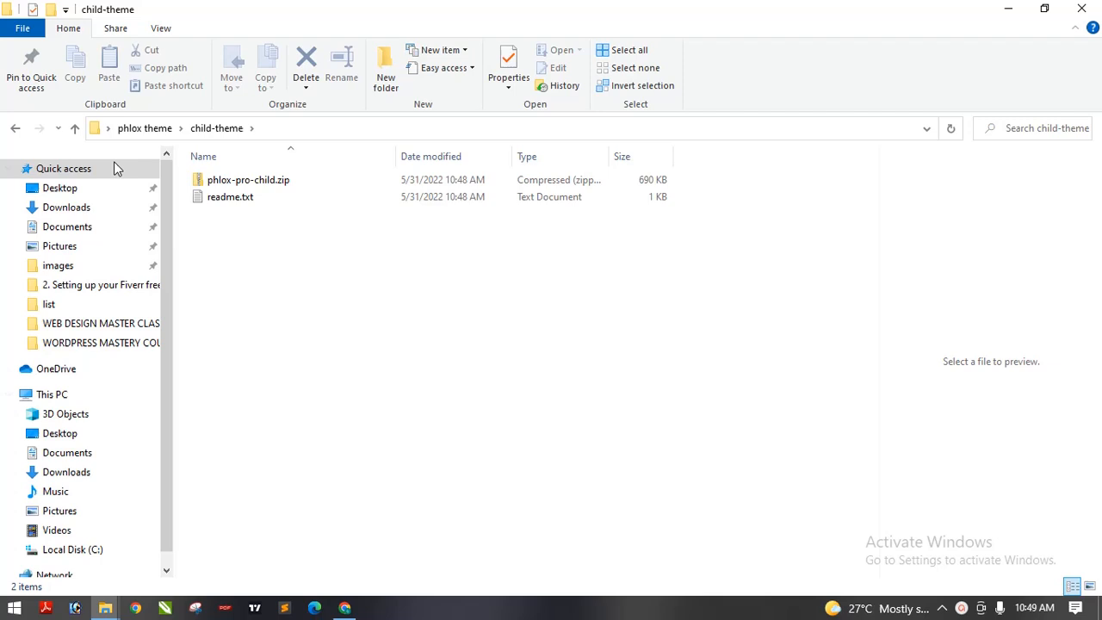
pyautogui.click(16, 129)
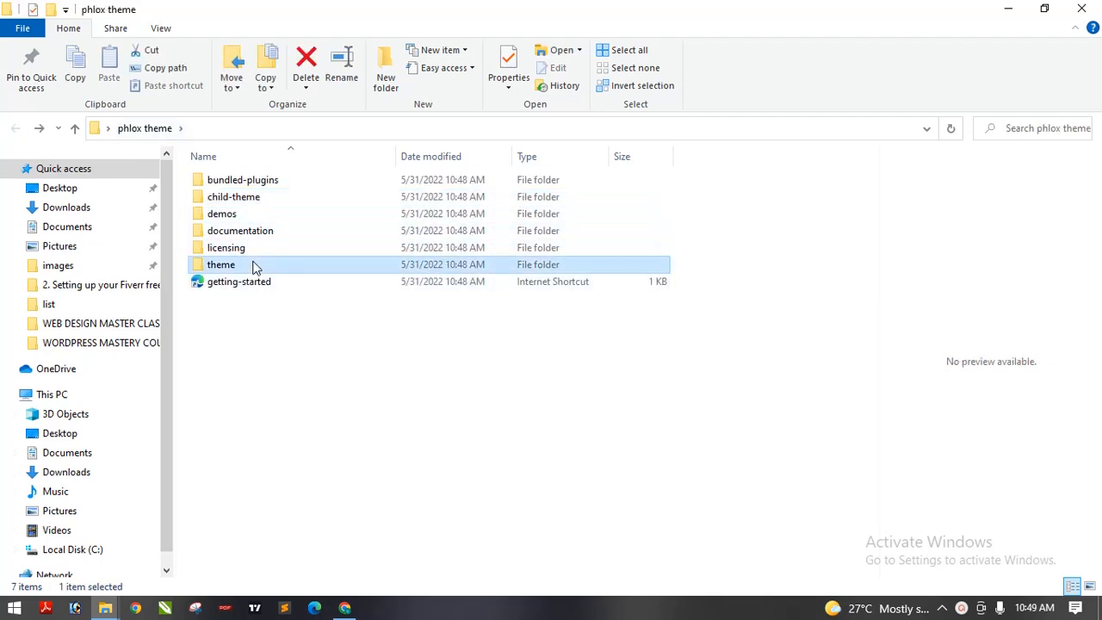
pyautogui.doubleClick(256, 264)
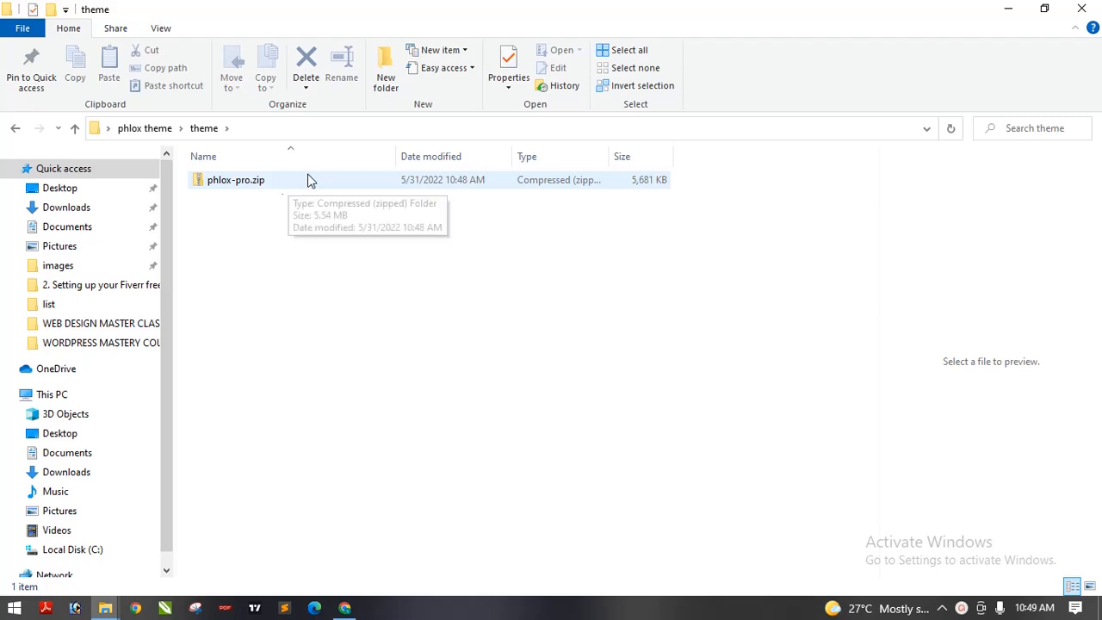
pyautogui.click(15, 129)
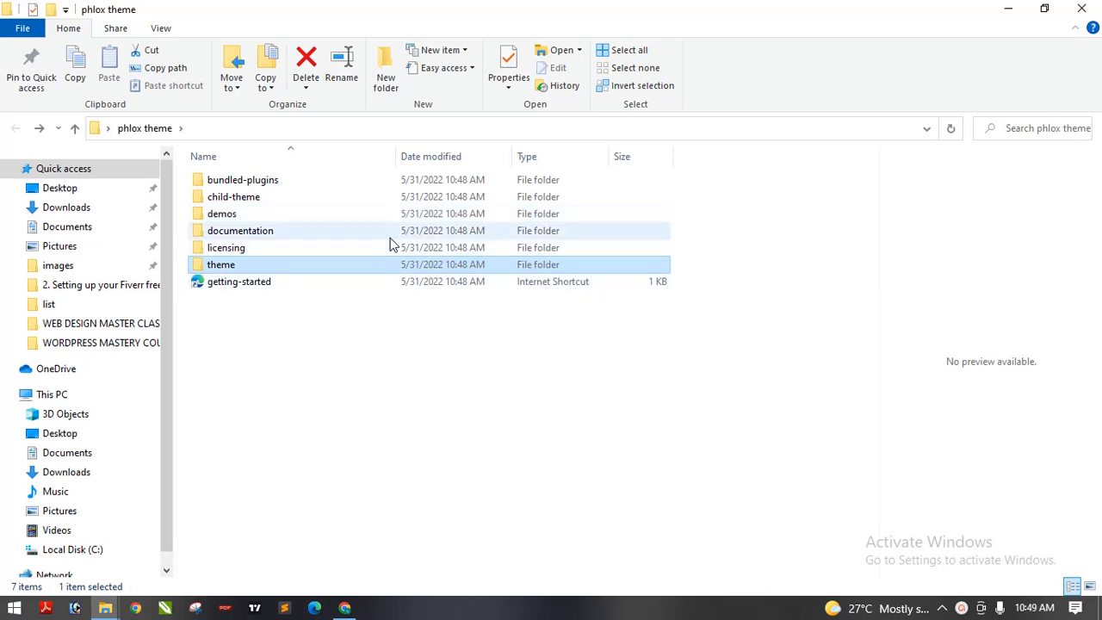
pyautogui.moveTo(389, 183)
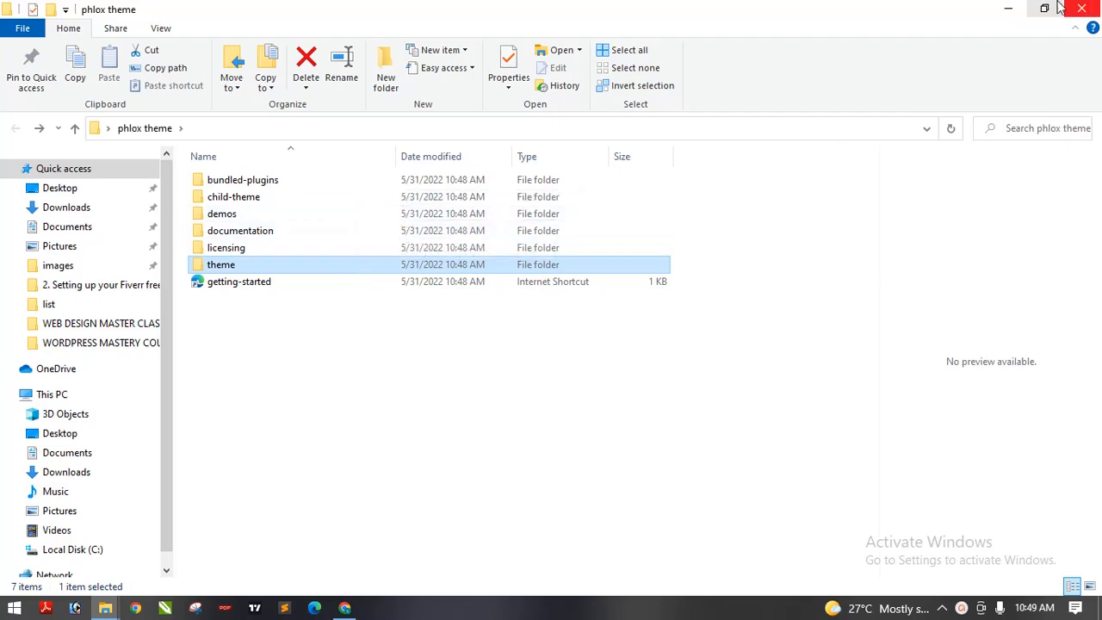
pyautogui.click(1011, 9)
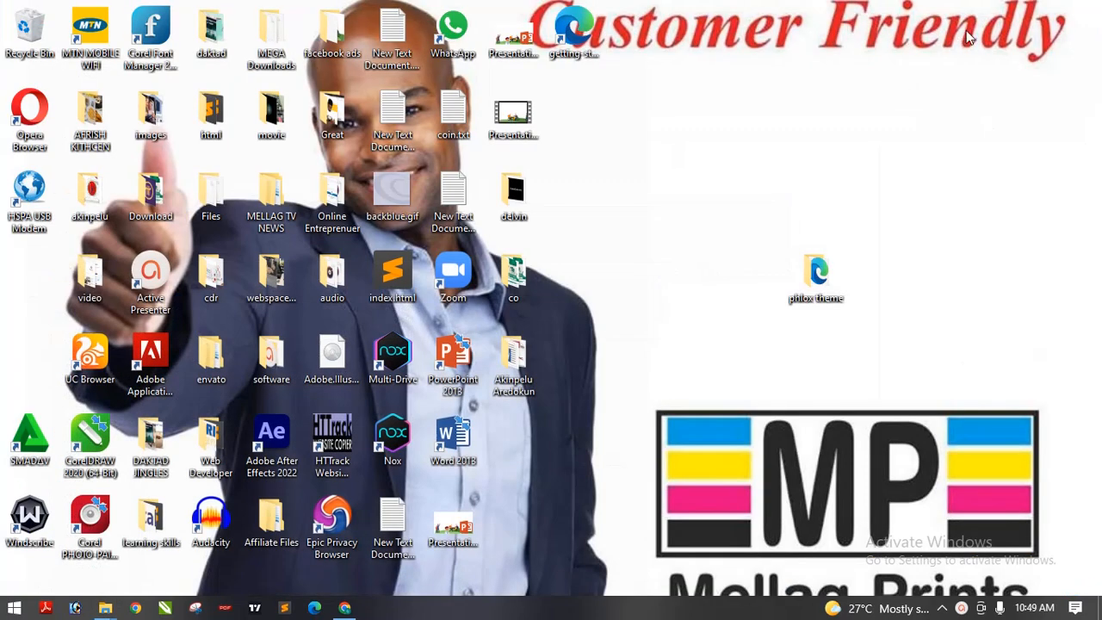
# Switch to WordPress in Chrome and choose phlox-pro.zip from the theme subfolder of the desktop's phlox theme folder as the theme to upload
pyautogui.click(344, 608)
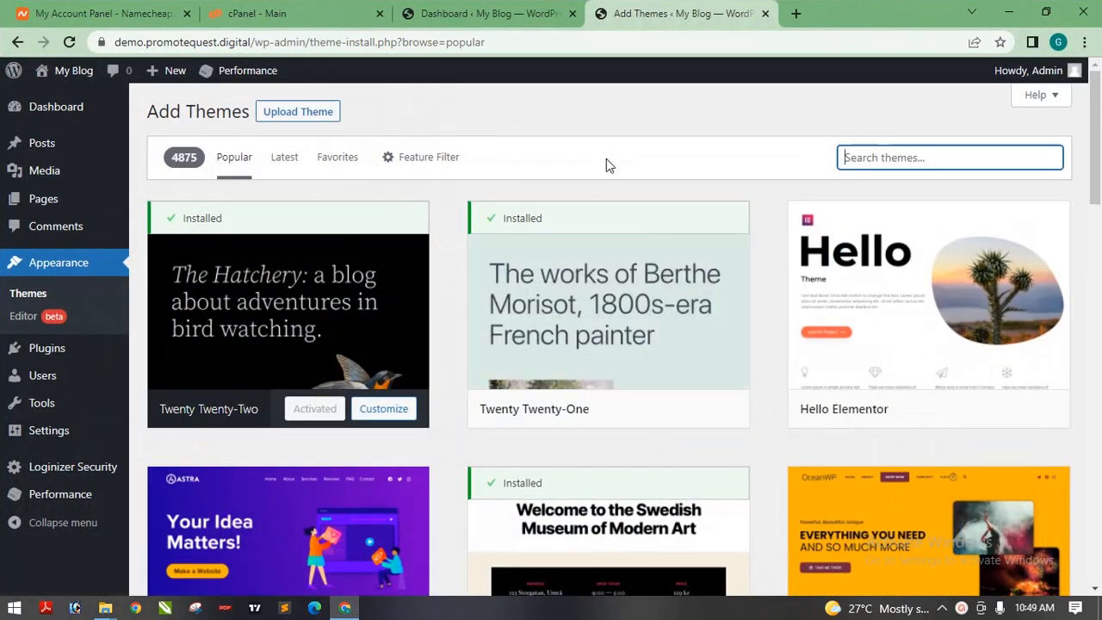
pyautogui.click(316, 119)
pyautogui.click(517, 257)
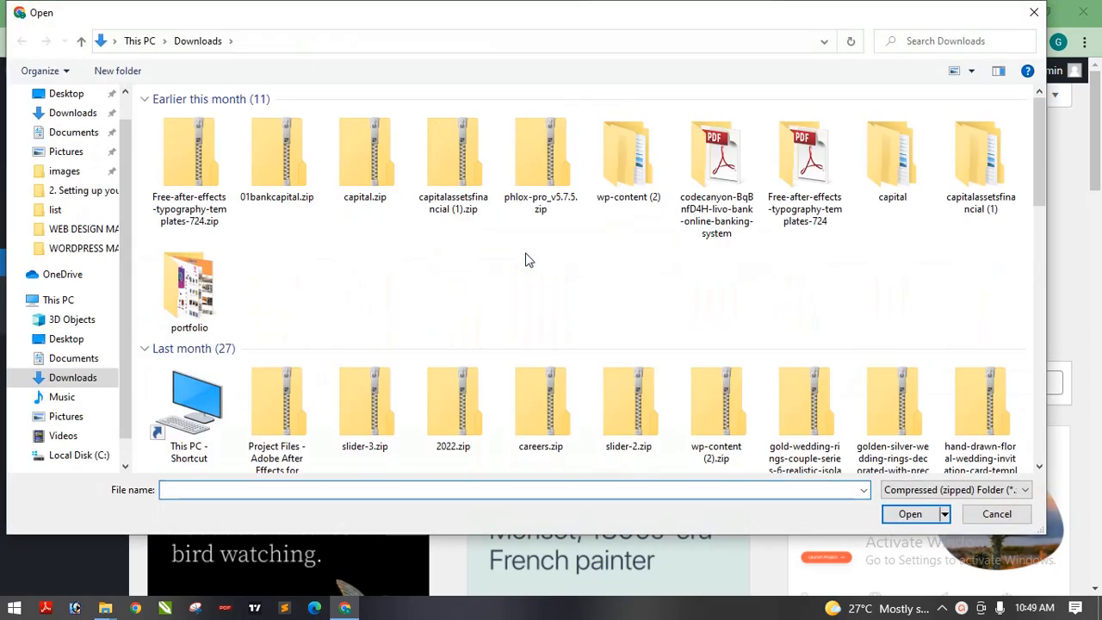
pyautogui.click(69, 94)
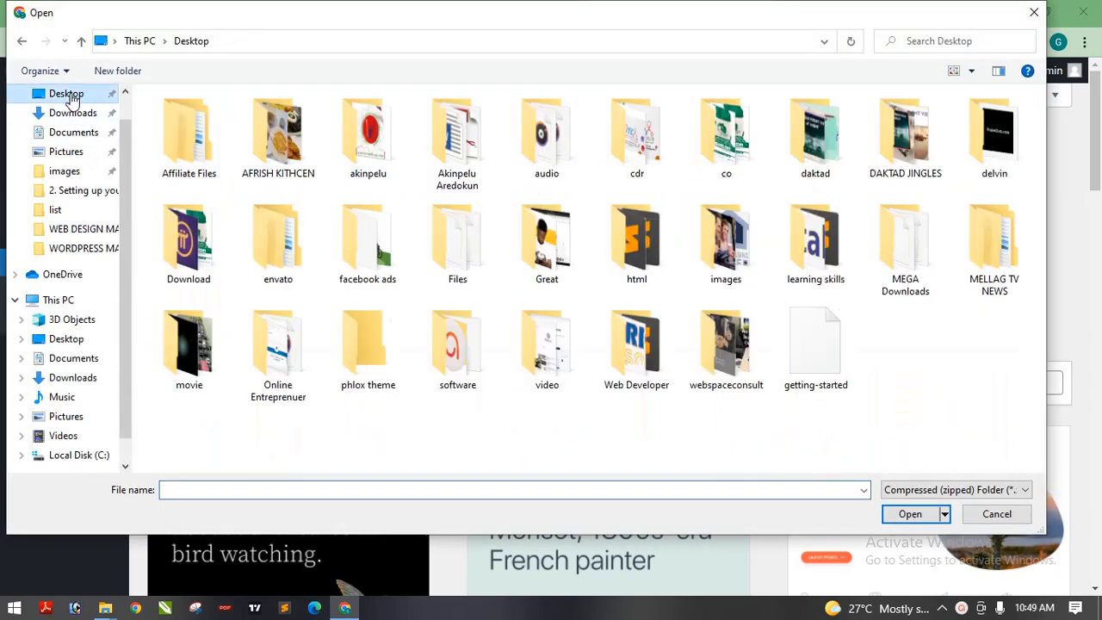
pyautogui.click(425, 255)
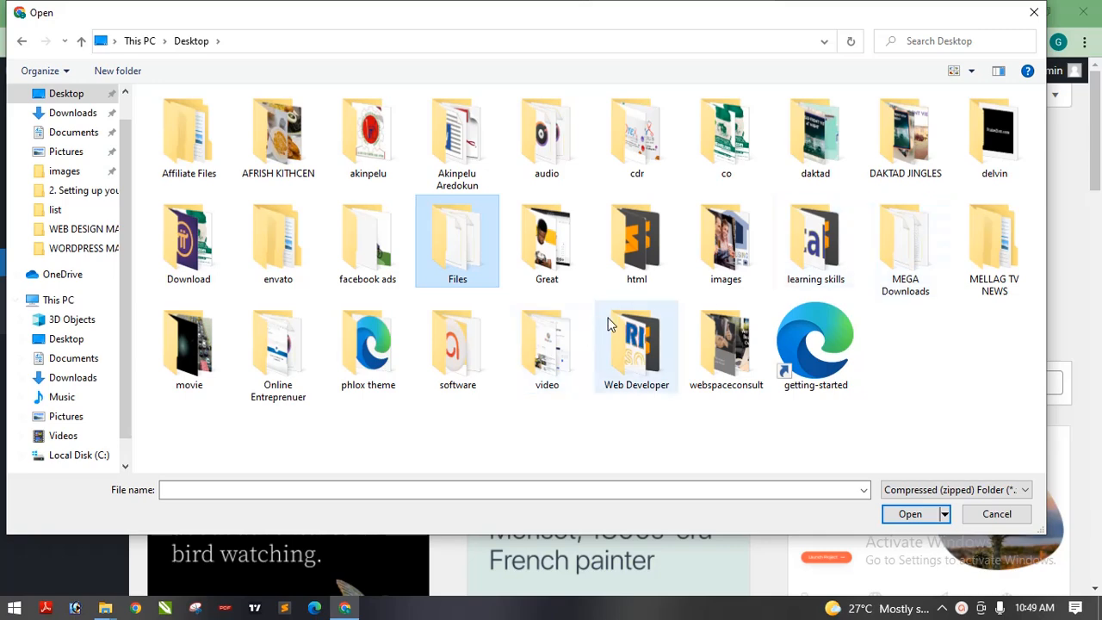
pyautogui.doubleClick(369, 345)
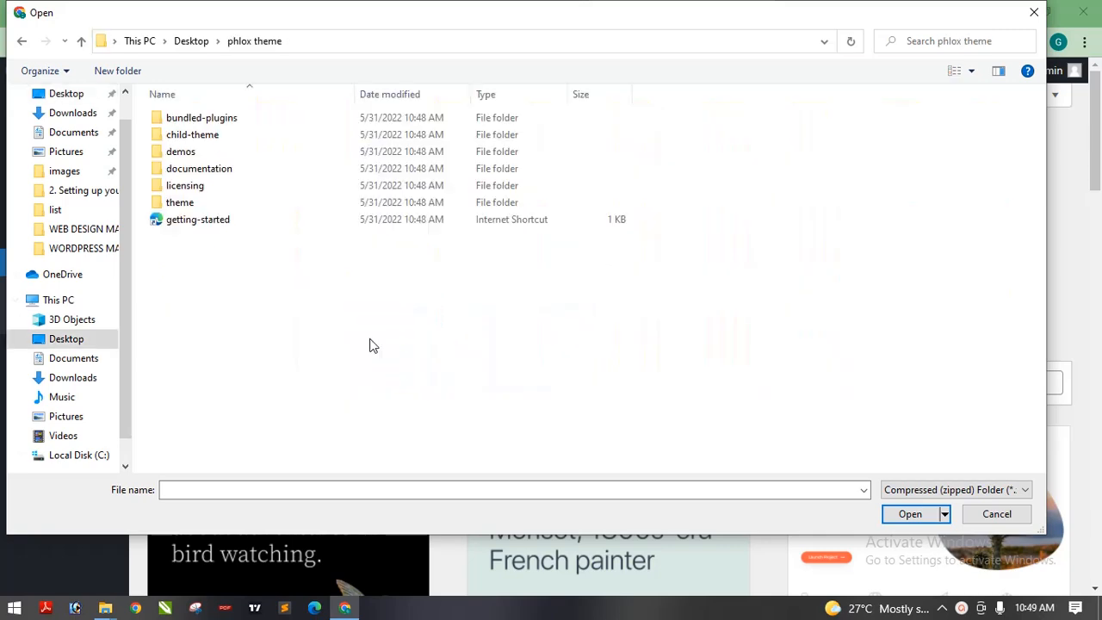
pyautogui.click(297, 204)
pyautogui.doubleClick(297, 204)
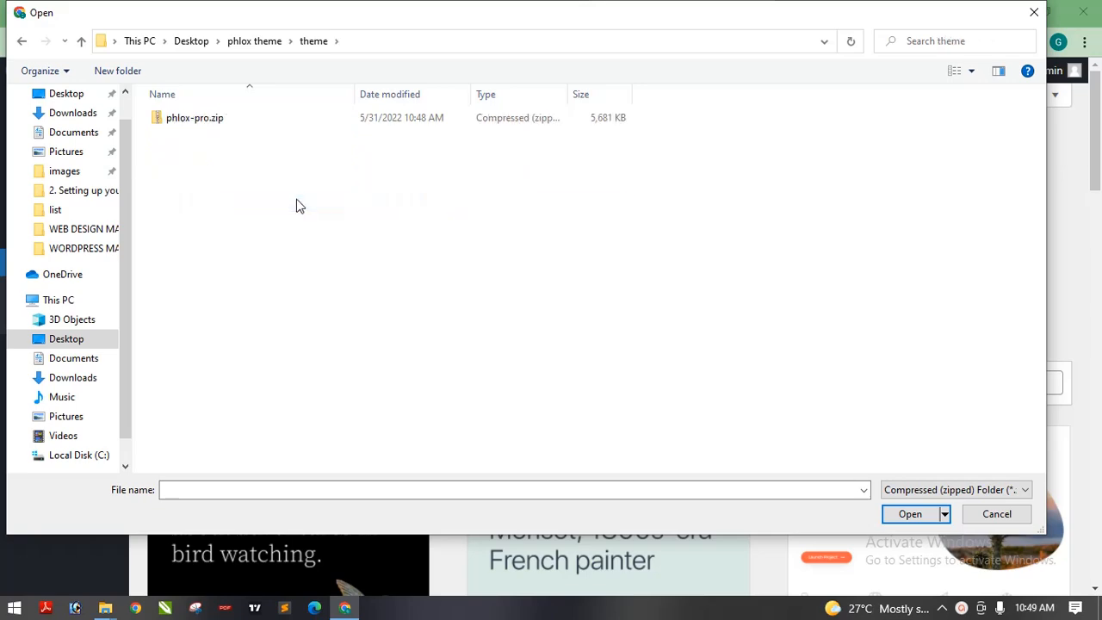
pyautogui.doubleClick(343, 121)
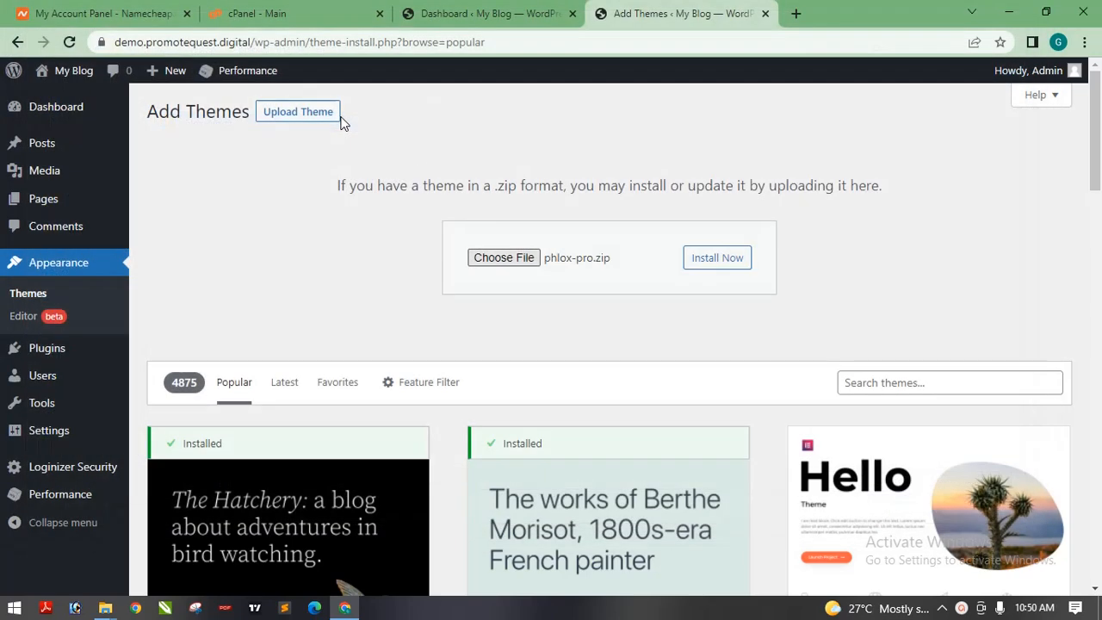
# Install the theme from phlox-pro.zip and activate it
pyautogui.click(728, 269)
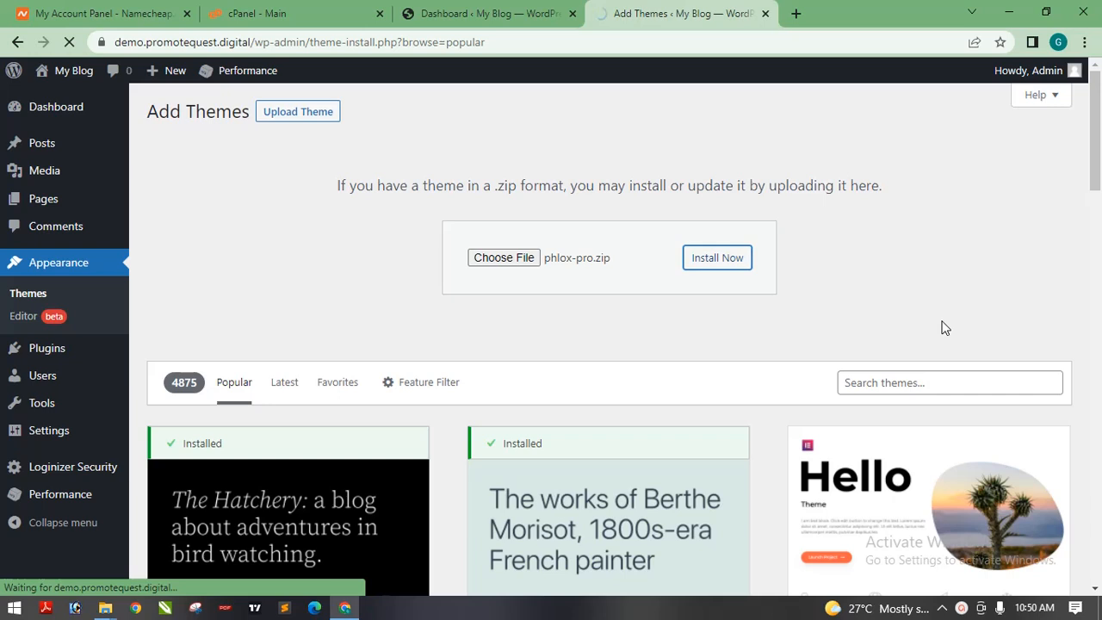
pyautogui.click(963, 611)
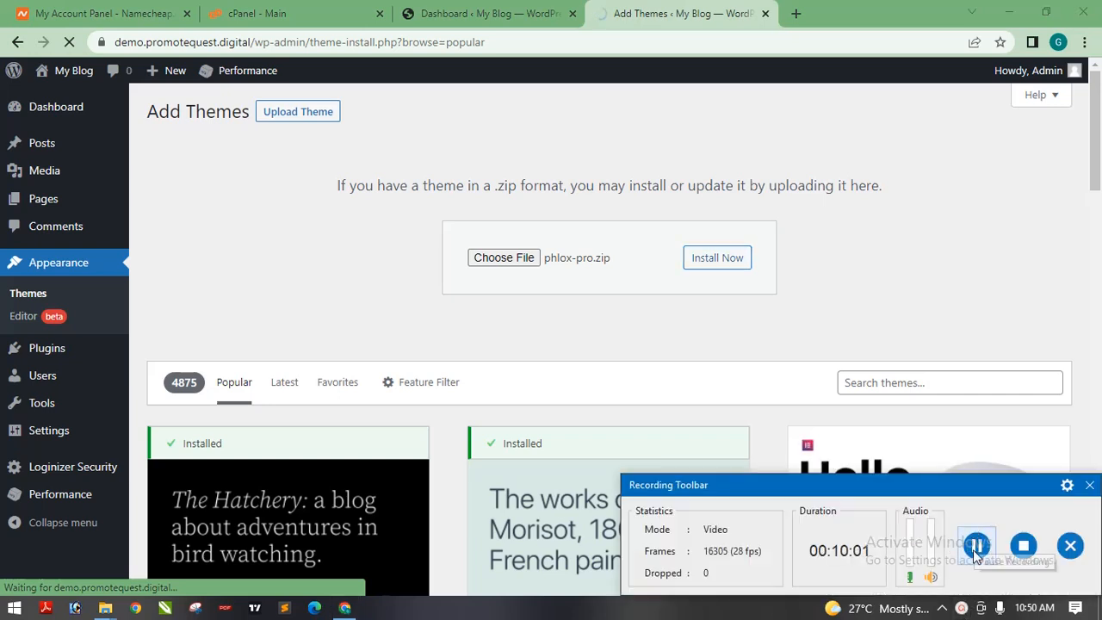
pyautogui.click(963, 608)
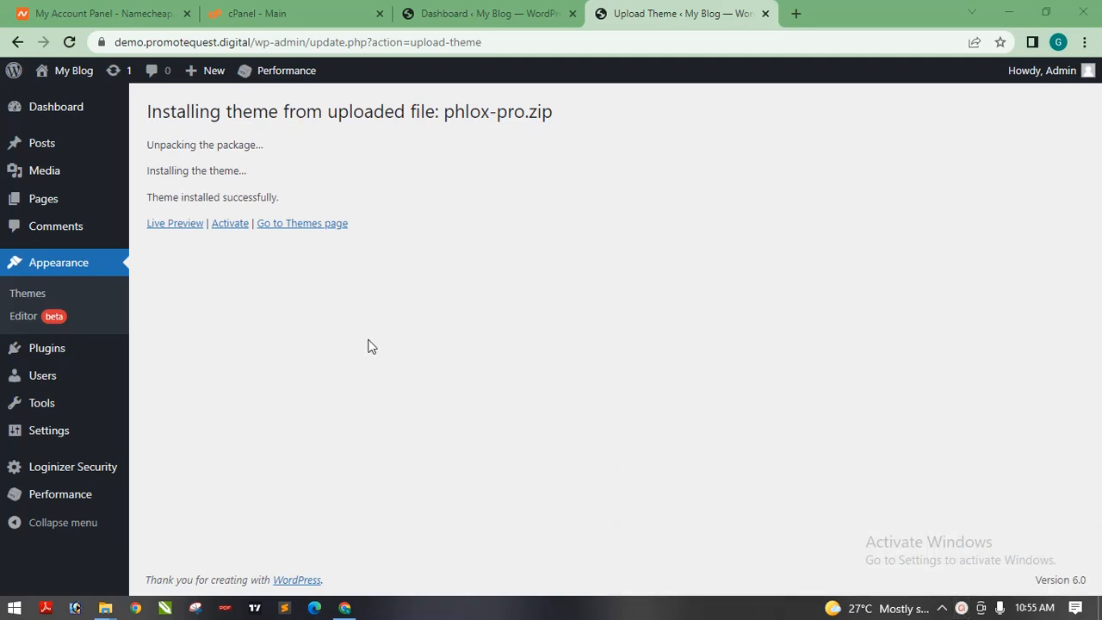
pyautogui.click(221, 226)
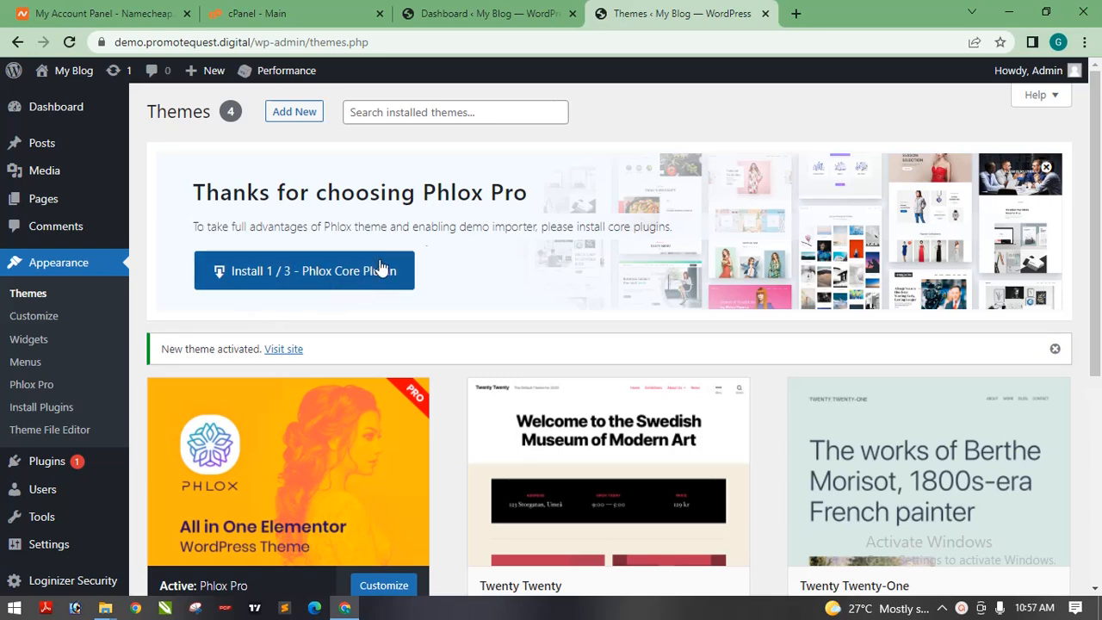
# Install and activate the three core plugins required by Phlox Pro, beginning with Phlox Core Plugin
pyautogui.click(330, 280)
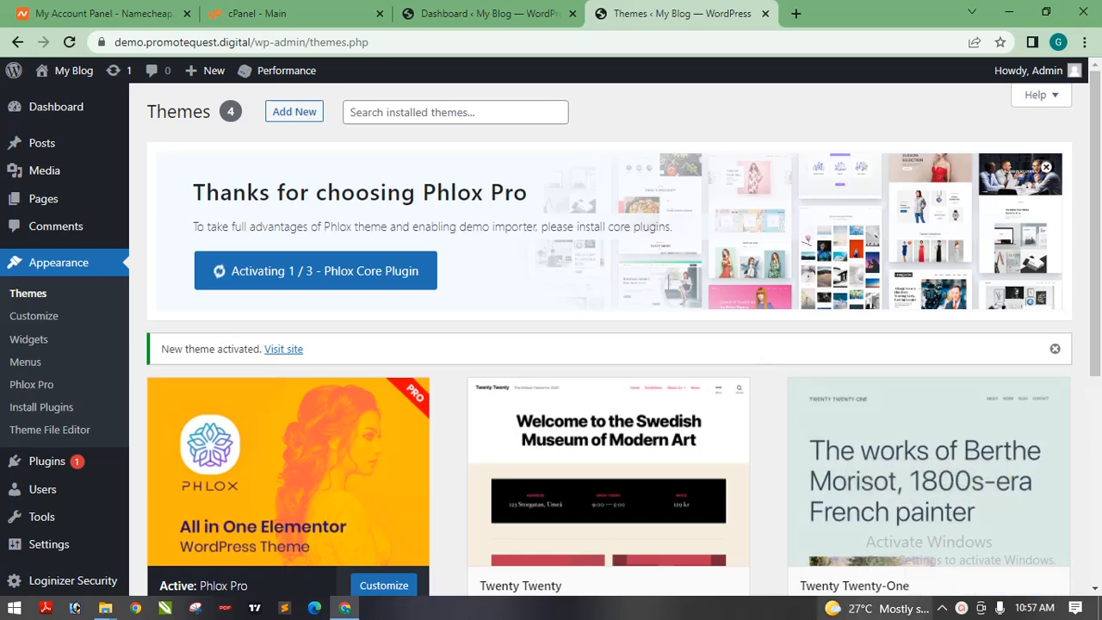
pyautogui.click(962, 608)
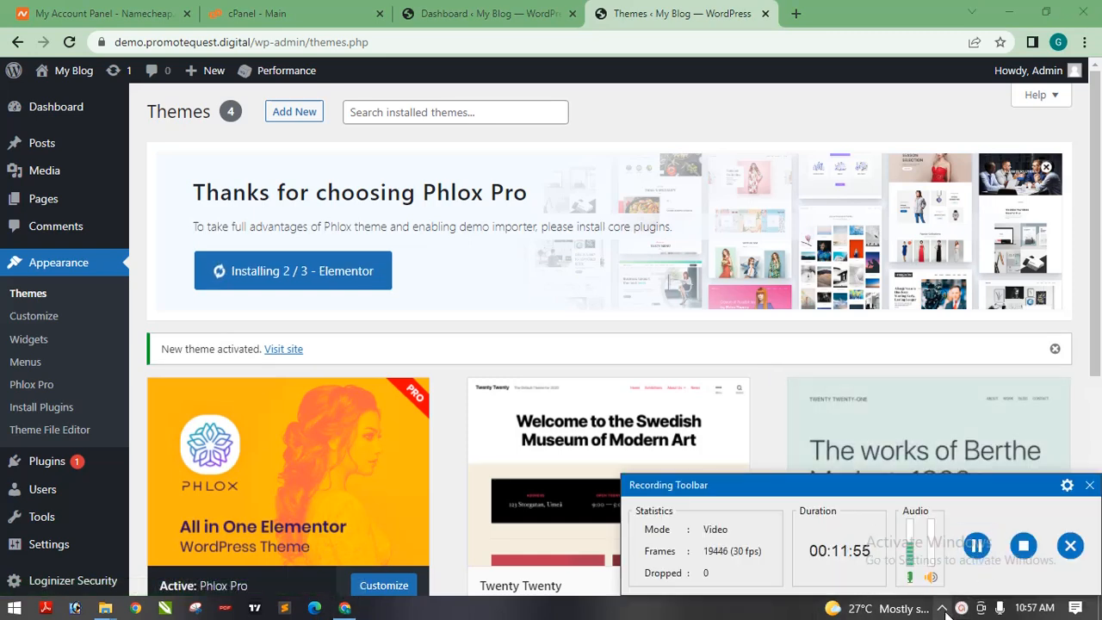
pyautogui.click(962, 608)
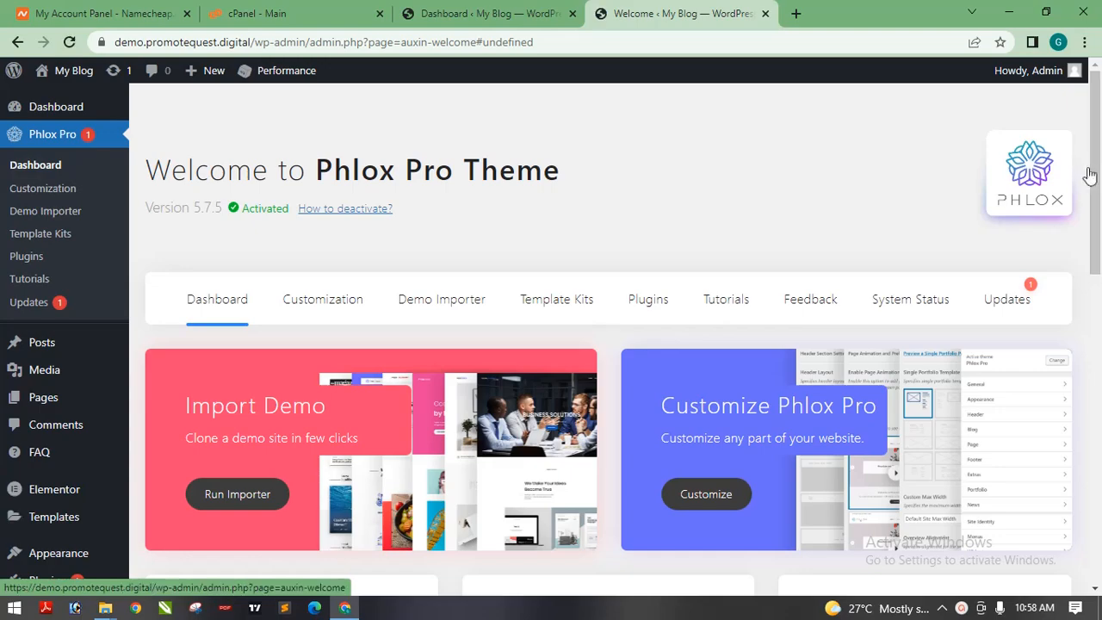
# Look through the Phlox Pro welcome dashboard and browse the recent designs under Template Kits
pyautogui.moveTo(1100, 153); pyautogui.dragTo(1101, 192)
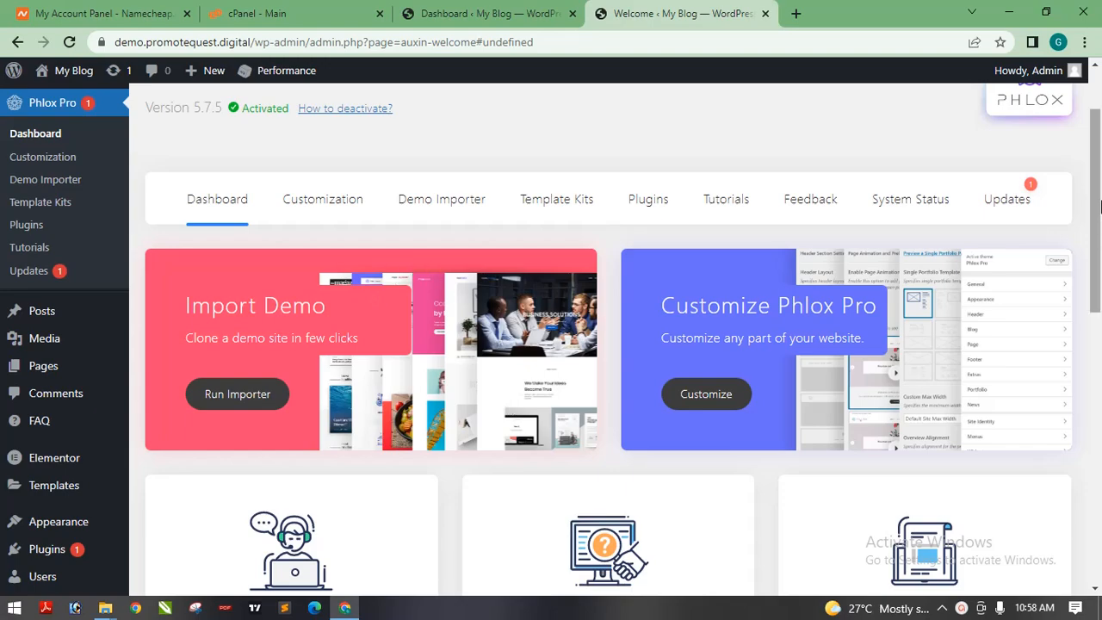
pyautogui.moveTo(1101, 204); pyautogui.dragTo(1099, 151)
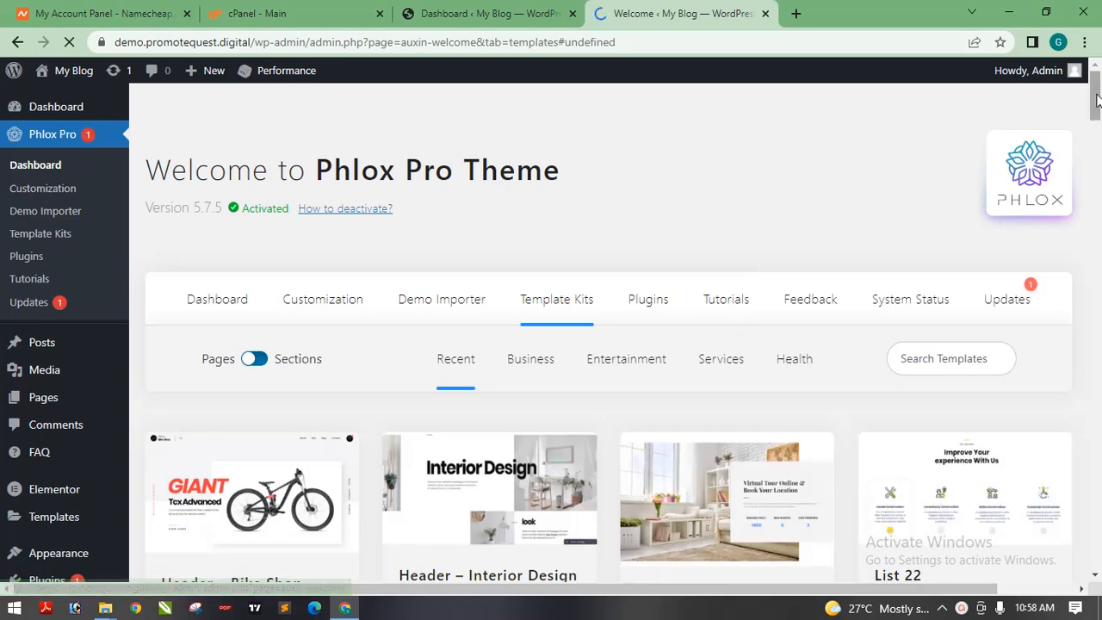
pyautogui.moveTo(1096, 93); pyautogui.dragTo(1095, 102)
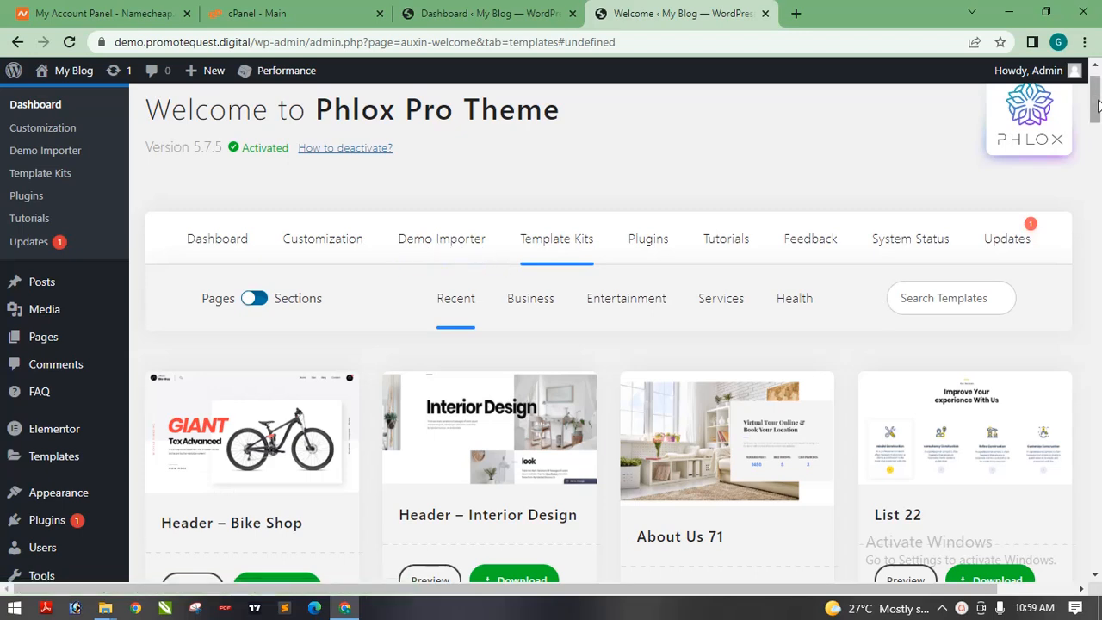
pyautogui.moveTo(1099, 103)
pyautogui.mouseDown()
pyautogui.moveTo(1099, 129)
pyautogui.moveTo(1099, 112)
pyautogui.mouseUp()
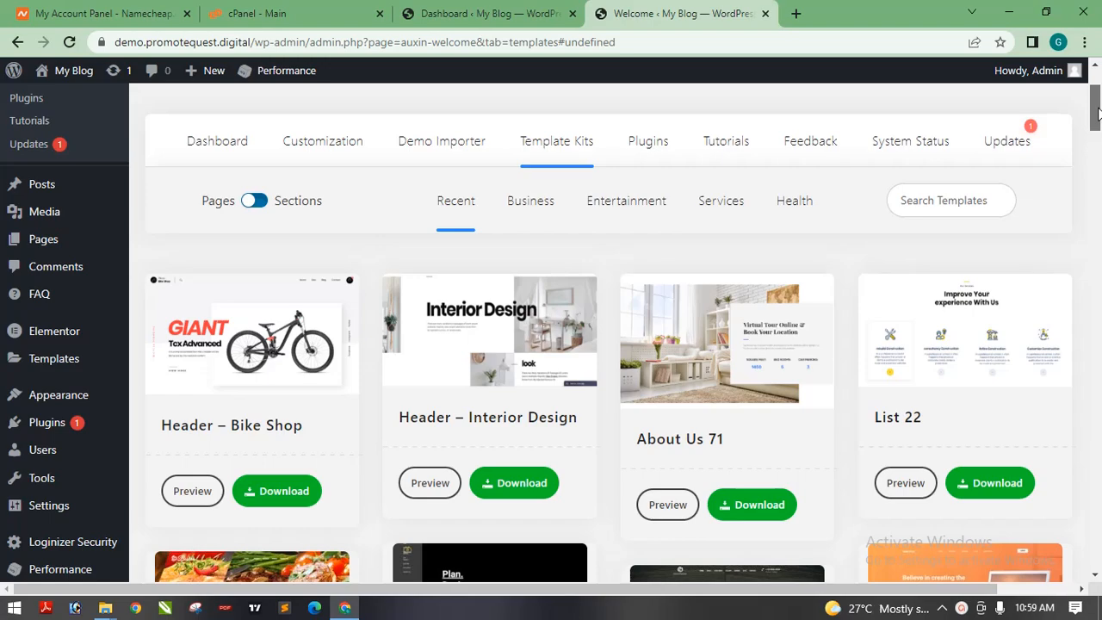
pyautogui.moveTo(1099, 112); pyautogui.dragTo(1099, 158)
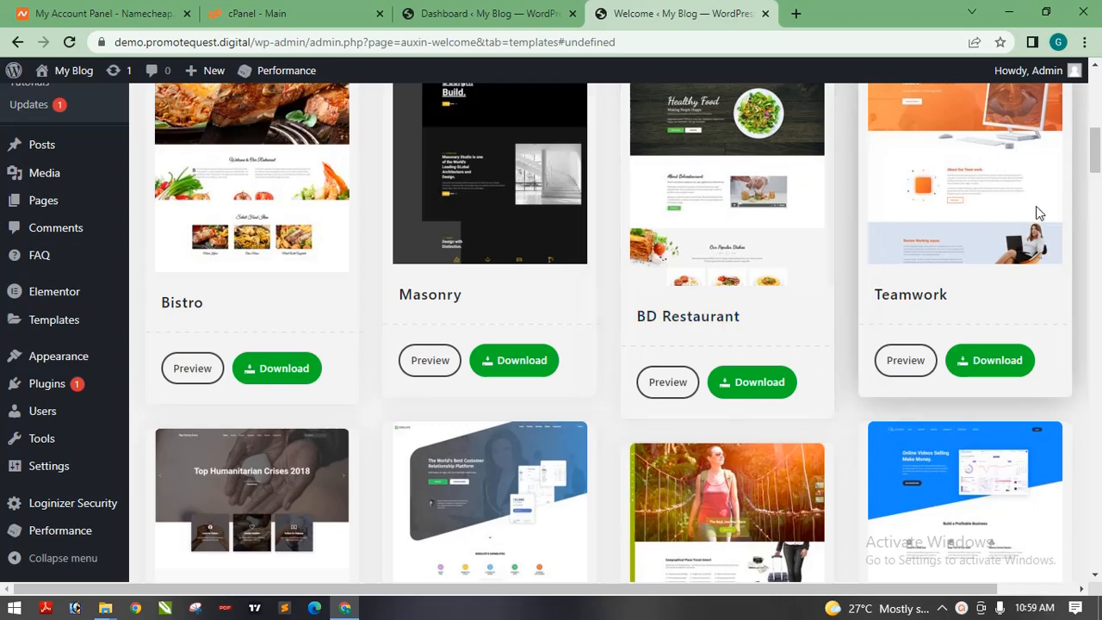
pyautogui.moveTo(1096, 163); pyautogui.dragTo(1092, 106)
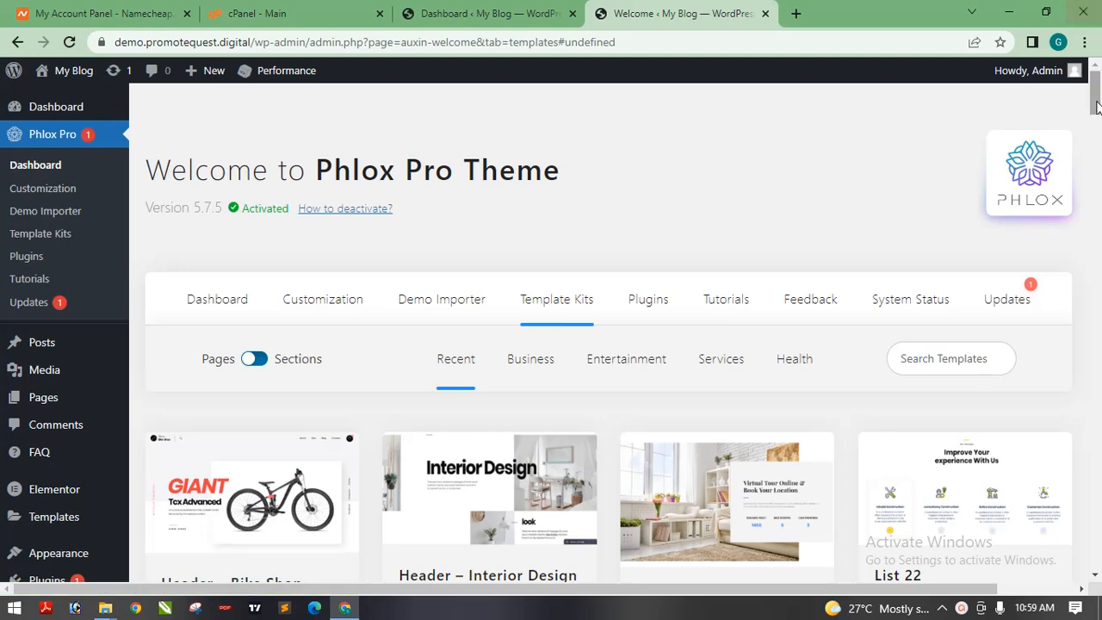
pyautogui.moveTo(1096, 106); pyautogui.dragTo(1096, 129)
# Open the list of installed plugins and review its entries
pyautogui.moveTo(47, 385)
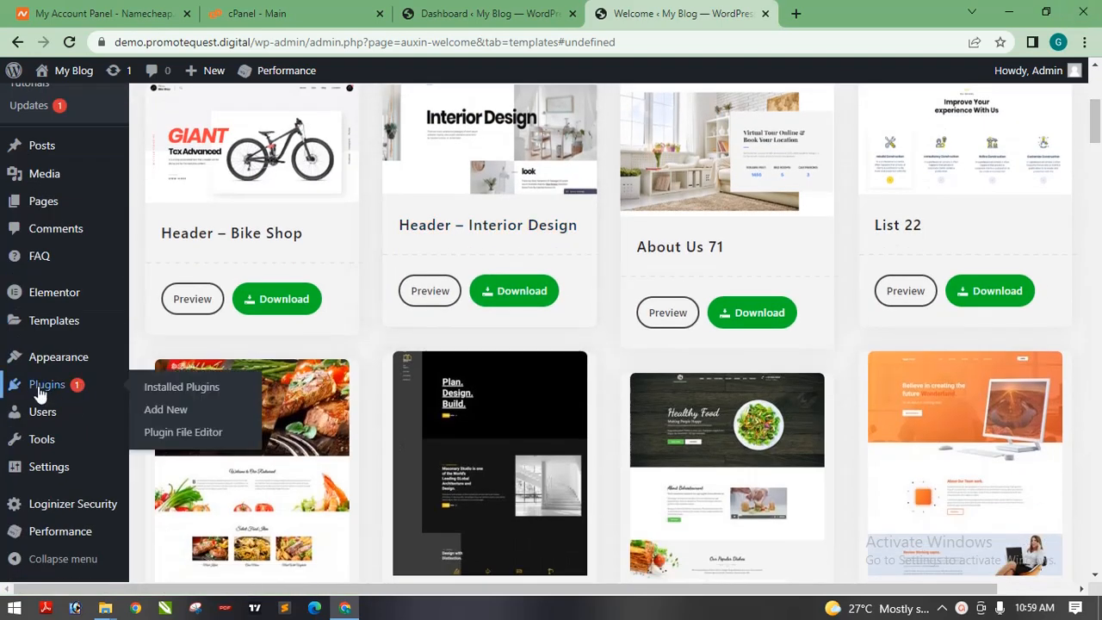
pyautogui.click(209, 390)
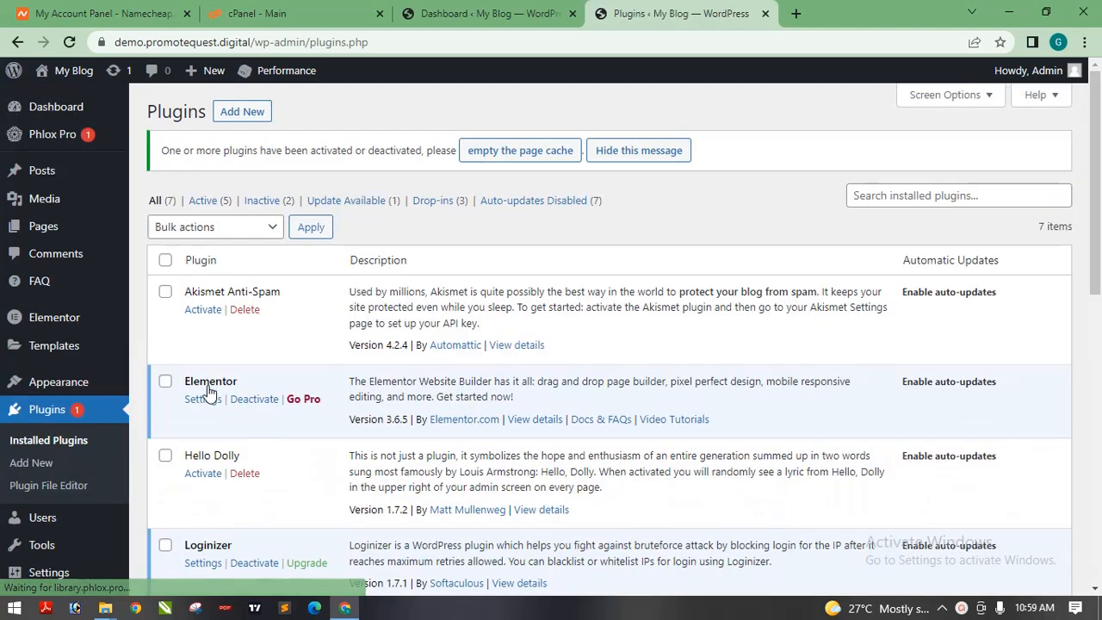
pyautogui.moveTo(1100, 192); pyautogui.dragTo(1096, 70)
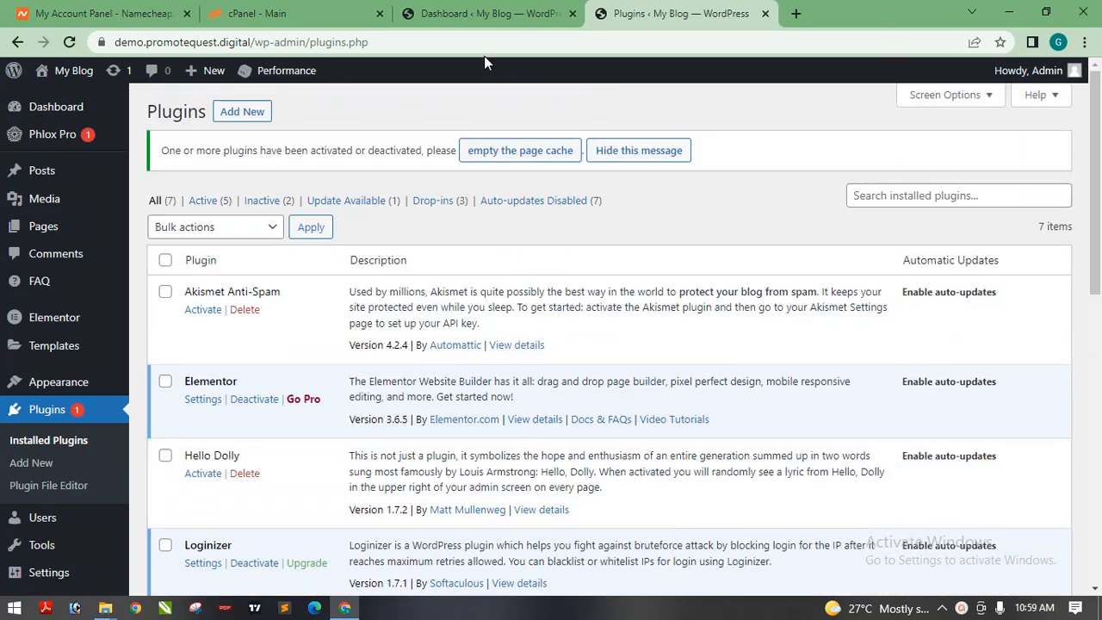
# Open Phlox Pro's Demo Importer and browse the demo sites under All Templates
pyautogui.moveTo(51, 133)
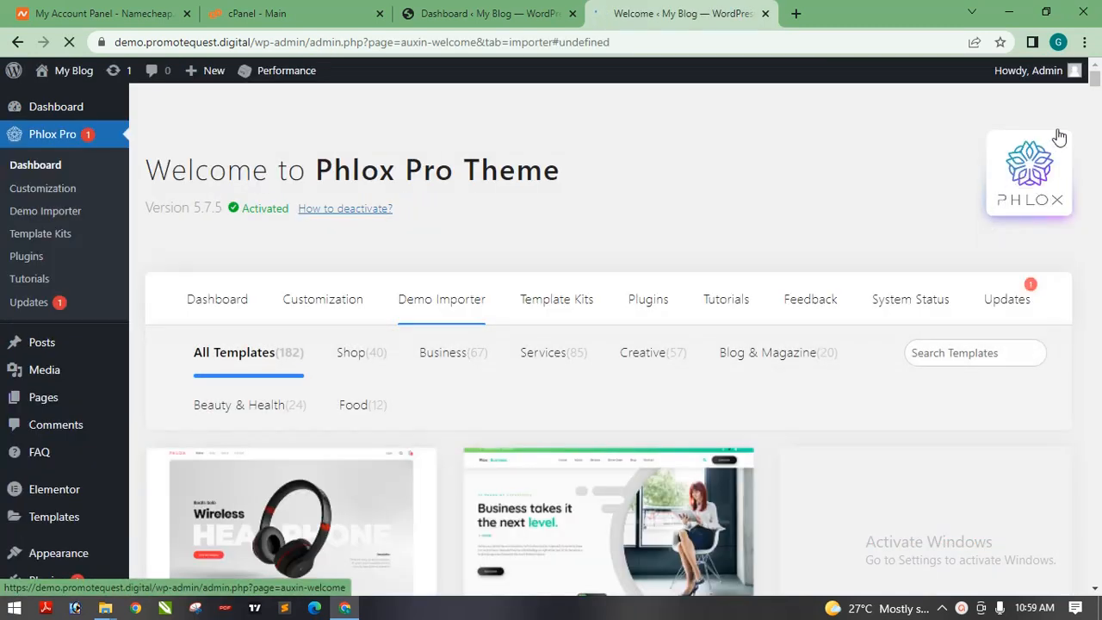
pyautogui.moveTo(1095, 78)
pyautogui.mouseDown()
pyautogui.moveTo(1095, 116)
pyautogui.moveTo(1098, 82)
pyautogui.mouseUp()
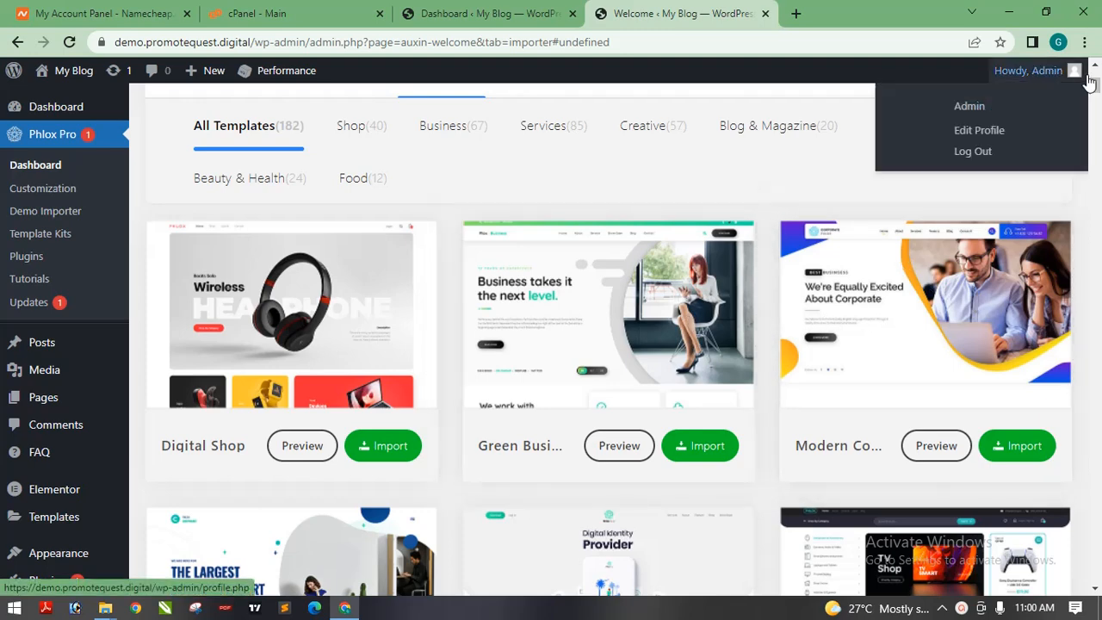
pyautogui.moveTo(1095, 86)
pyautogui.mouseDown()
pyautogui.moveTo(1095, 144)
pyautogui.moveTo(1096, 92)
pyautogui.mouseUp()
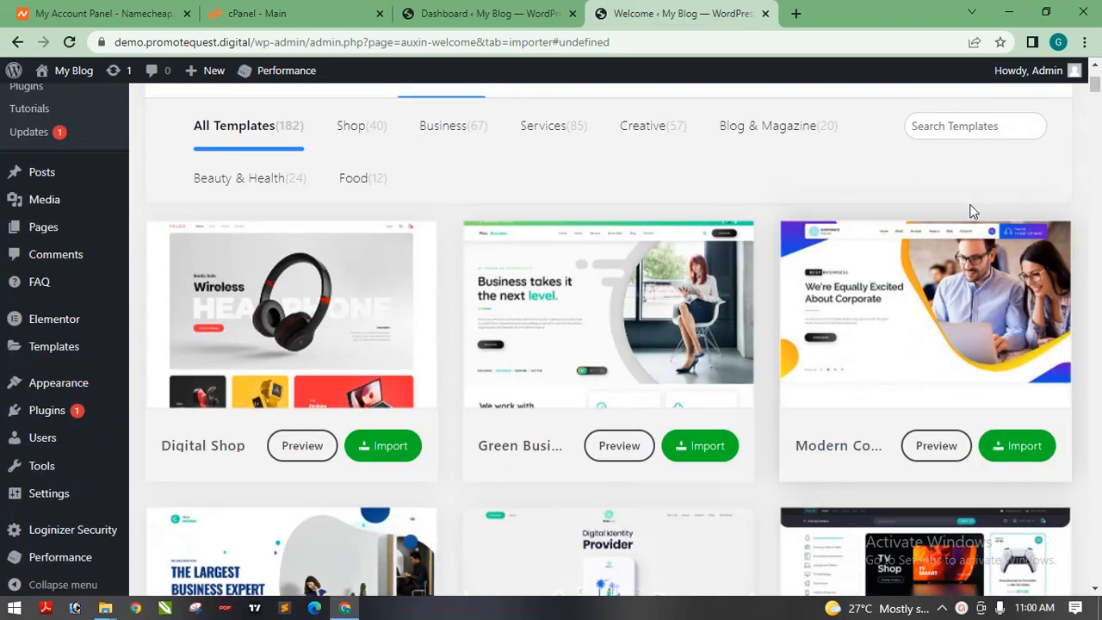
# Preview the corporate demo that shows "We're Equally Excited About Corporate" and look over its home page
pyautogui.click(934, 447)
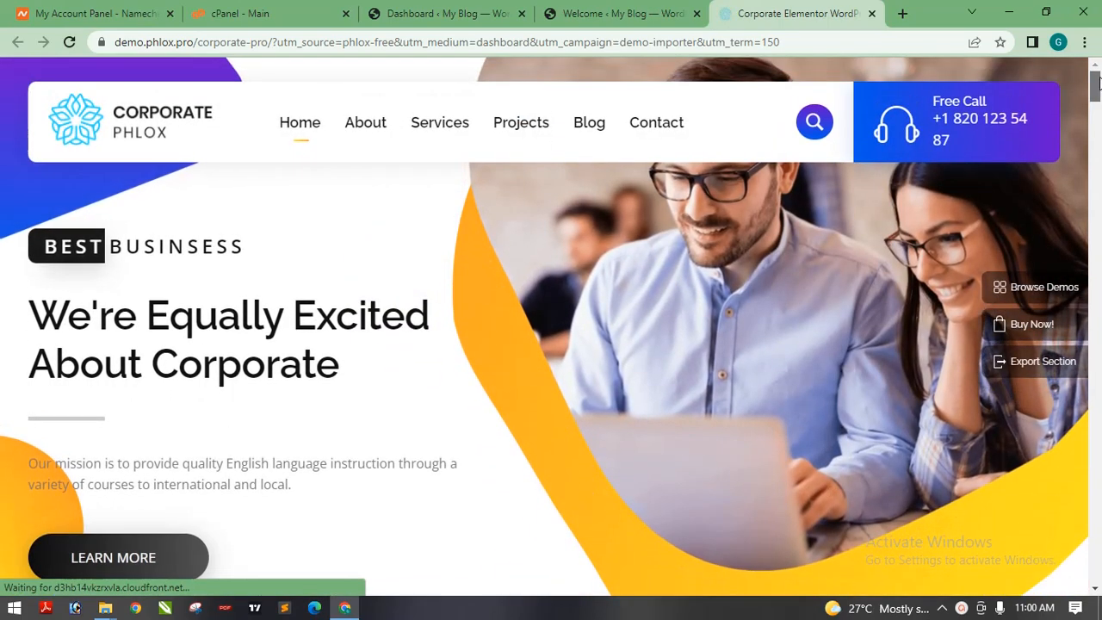
pyautogui.scroll(-1, 1099, 82)
pyautogui.scroll(1, 1098, 85)
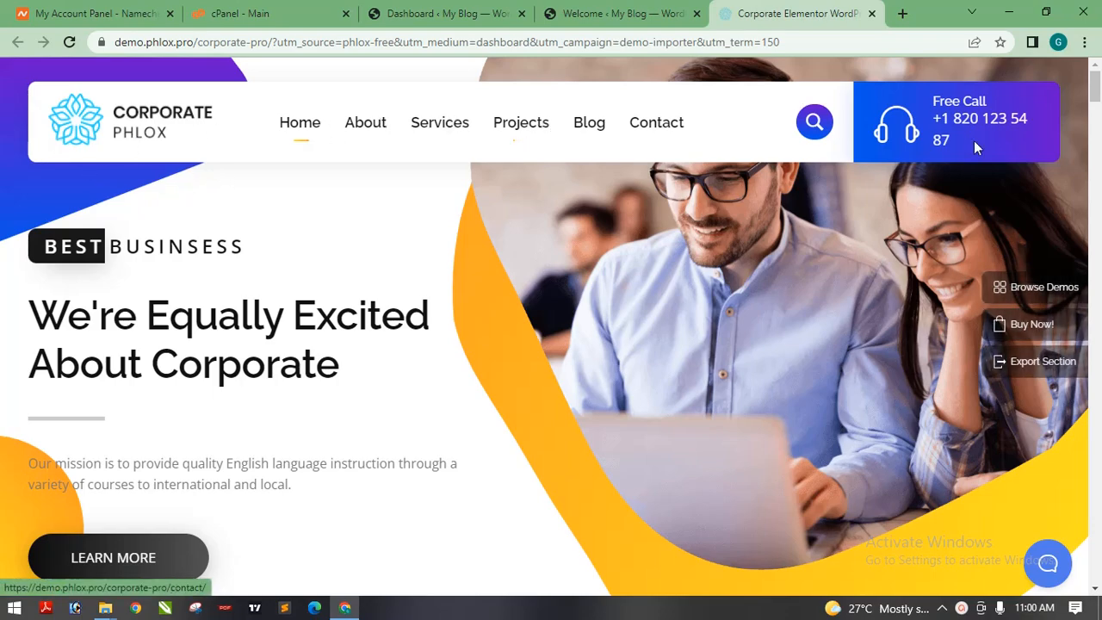
pyautogui.moveTo(1098, 91); pyautogui.dragTo(1050, 17)
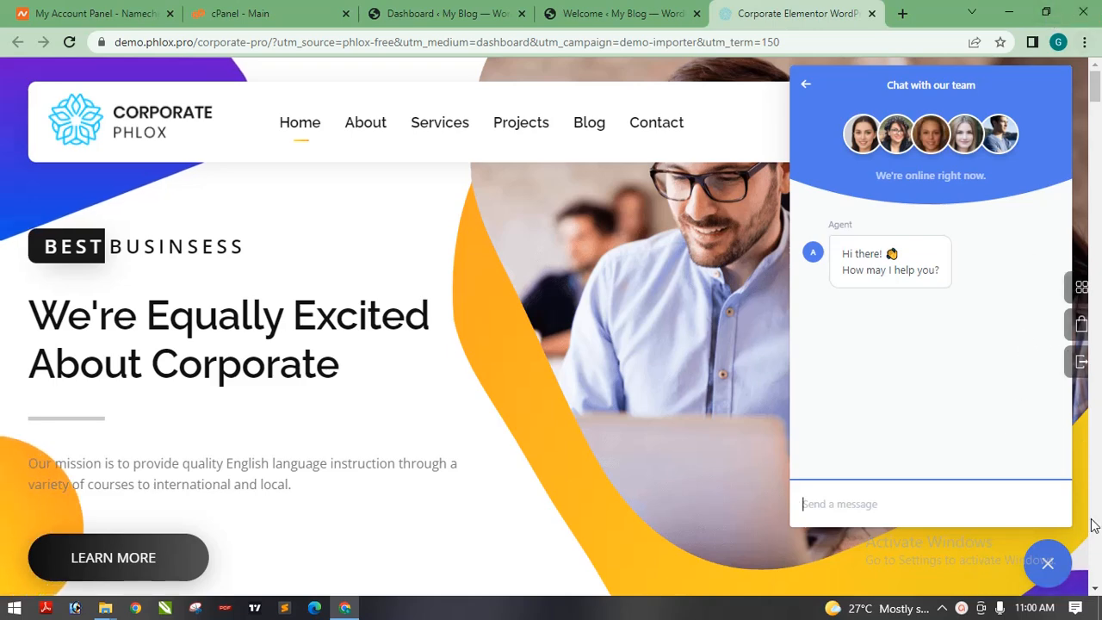
# Close the chat box and check the corporate demo's layout and navigation menu in a phone-width window, restoring full width when done
pyautogui.click(1046, 569)
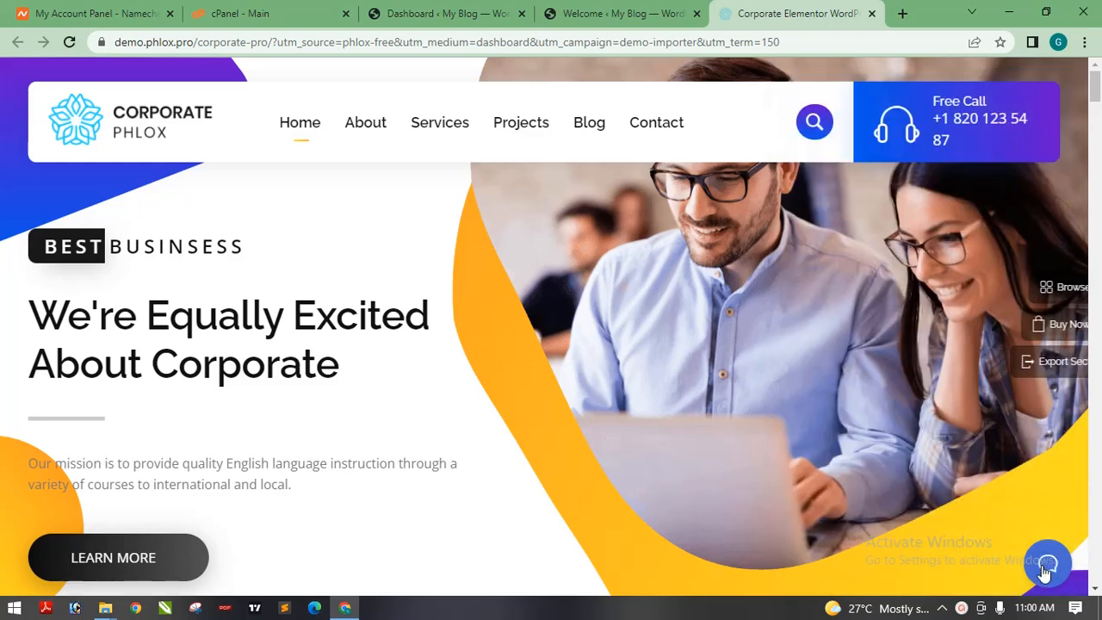
pyautogui.click(1046, 11)
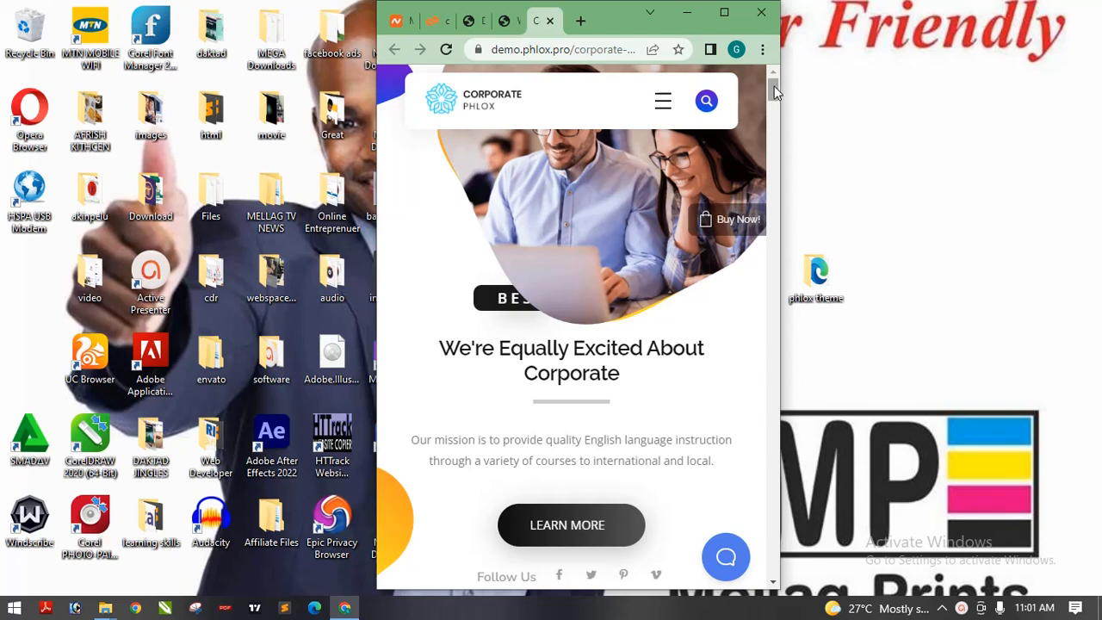
pyautogui.scroll(-1, 773, 90)
pyautogui.moveTo(773, 91)
pyautogui.mouseDown()
pyautogui.moveTo(770, 109)
pyautogui.moveTo(771, 77)
pyautogui.mouseUp()
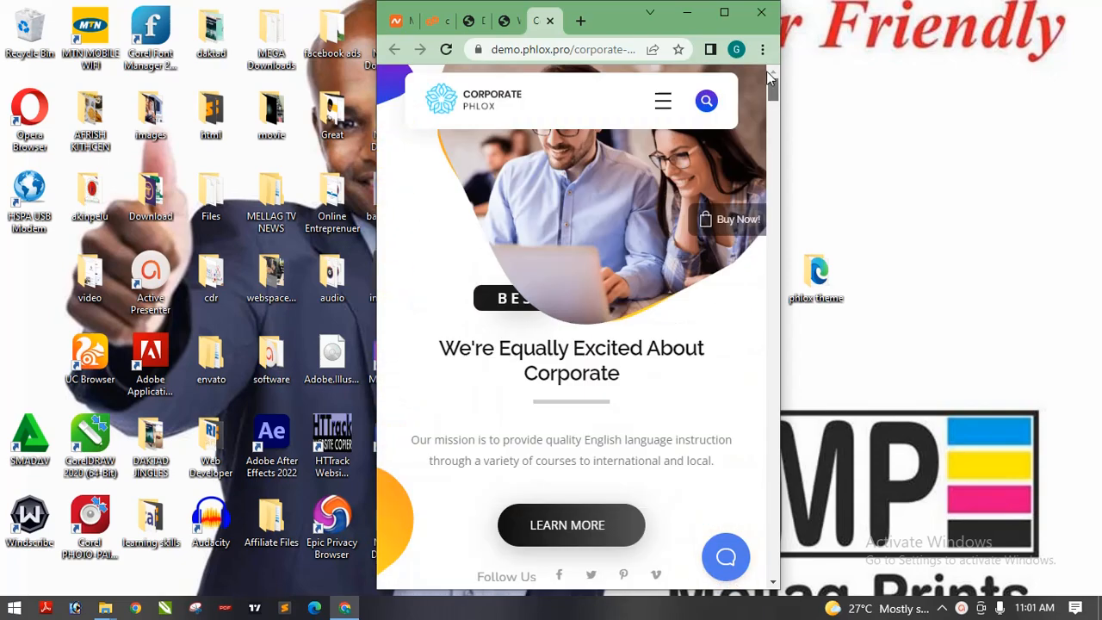
pyautogui.click(664, 104)
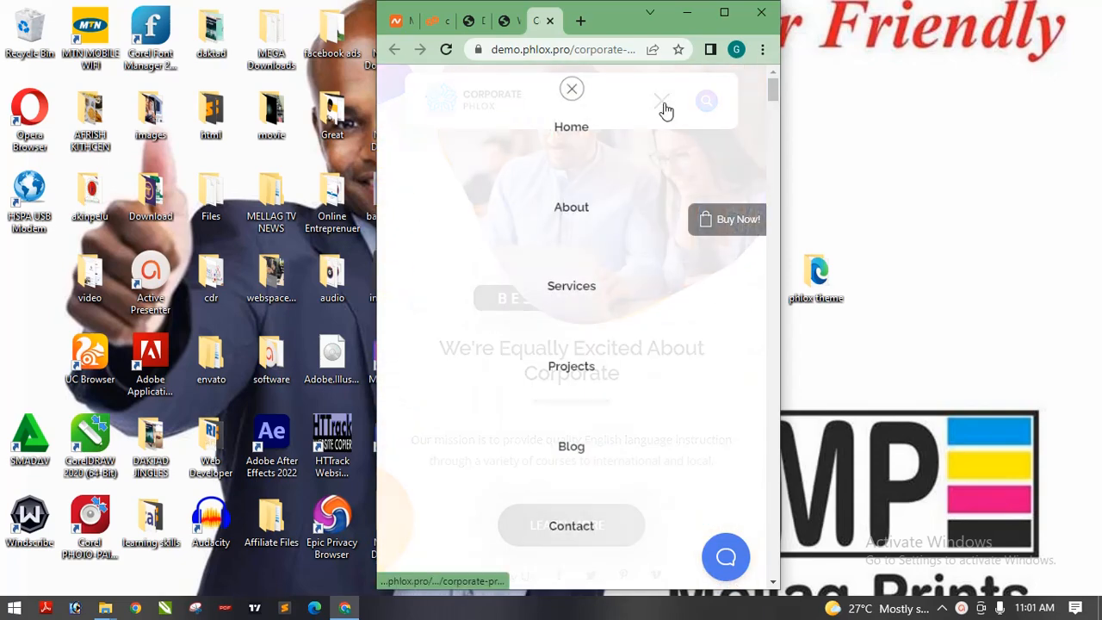
pyautogui.click(572, 88)
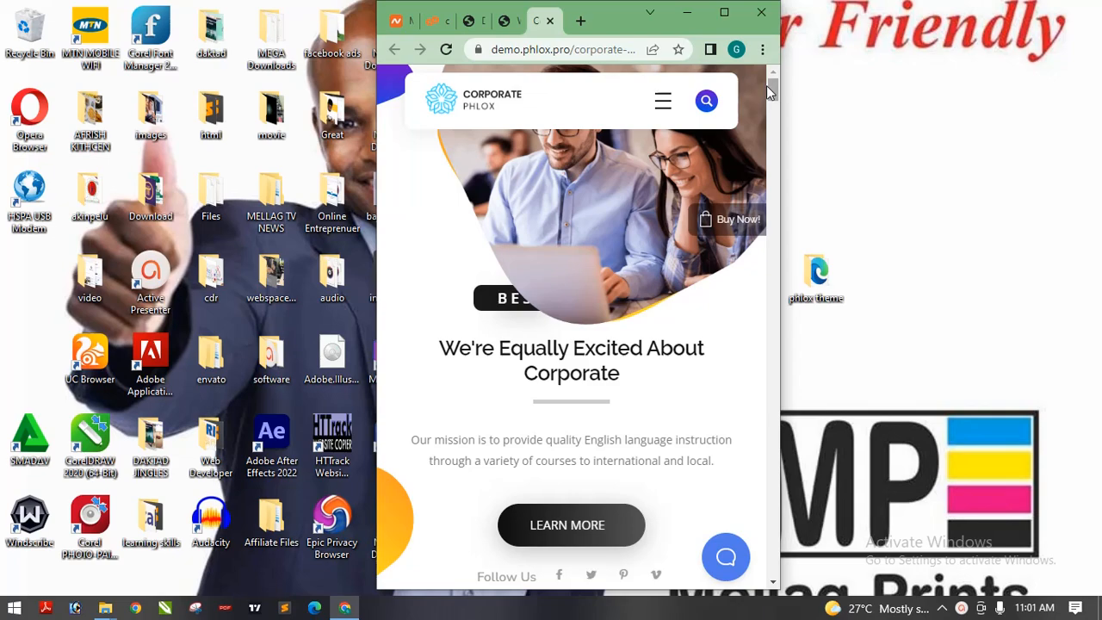
pyautogui.moveTo(774, 92); pyautogui.dragTo(774, 345)
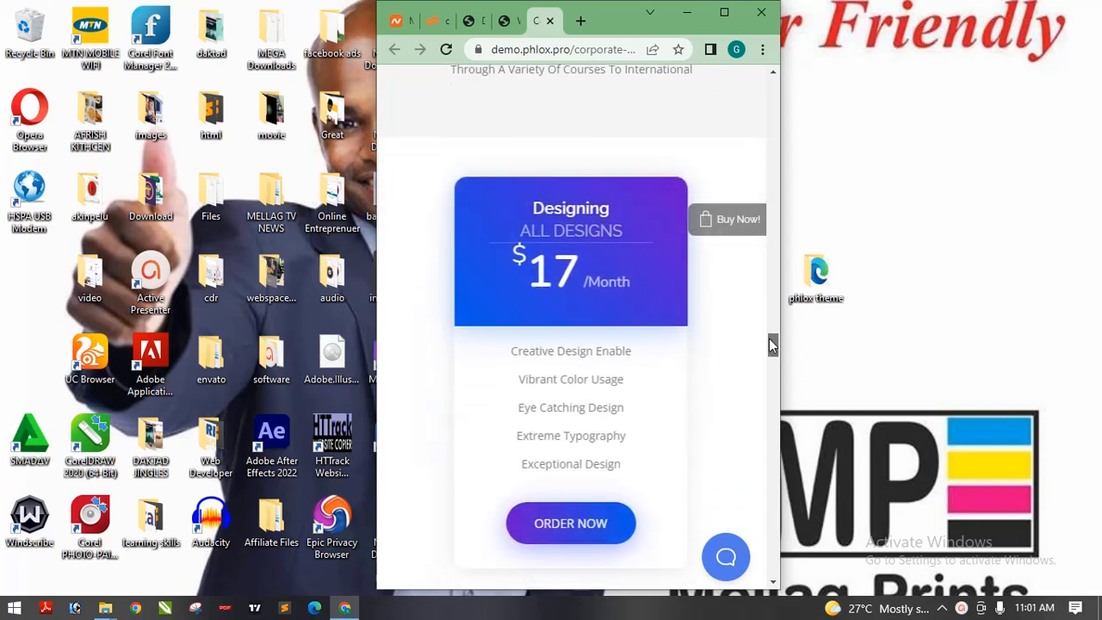
pyautogui.moveTo(773, 351); pyautogui.dragTo(741, 50)
pyautogui.click(724, 15)
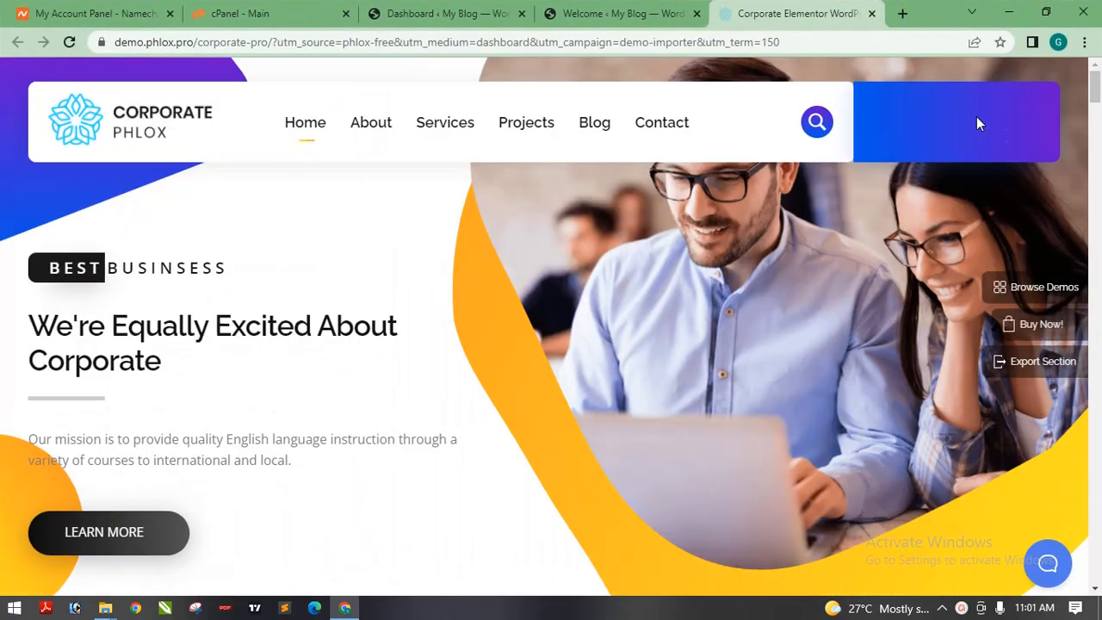
pyautogui.moveTo(1098, 88); pyautogui.dragTo(1075, 76)
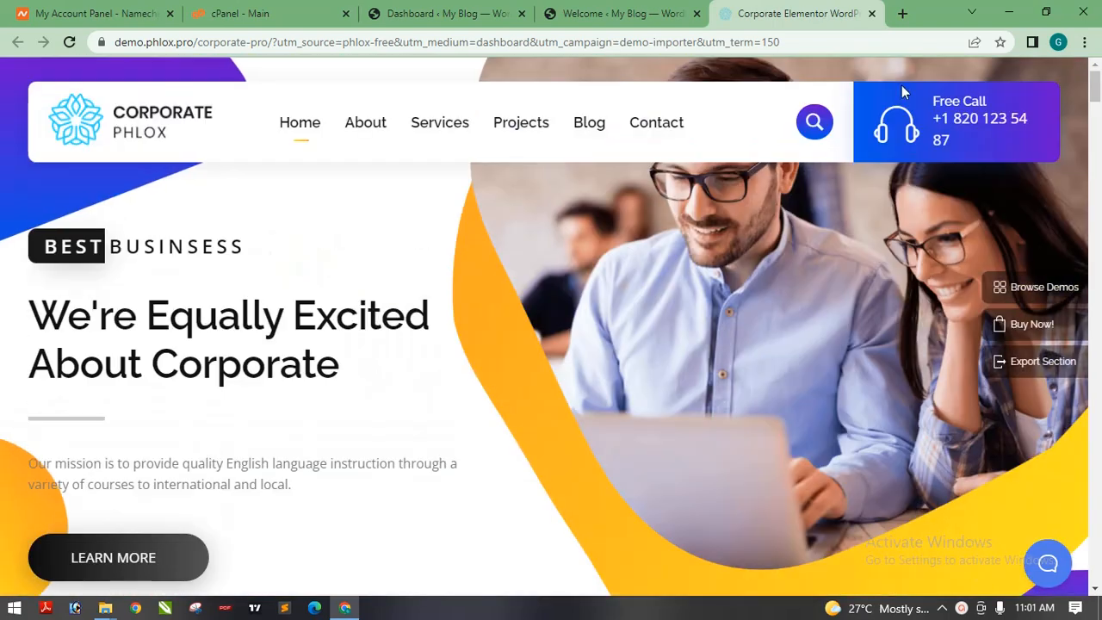
# Look over the corporate demo's About, Services and Projects pages and close its preview
pyautogui.click(370, 128)
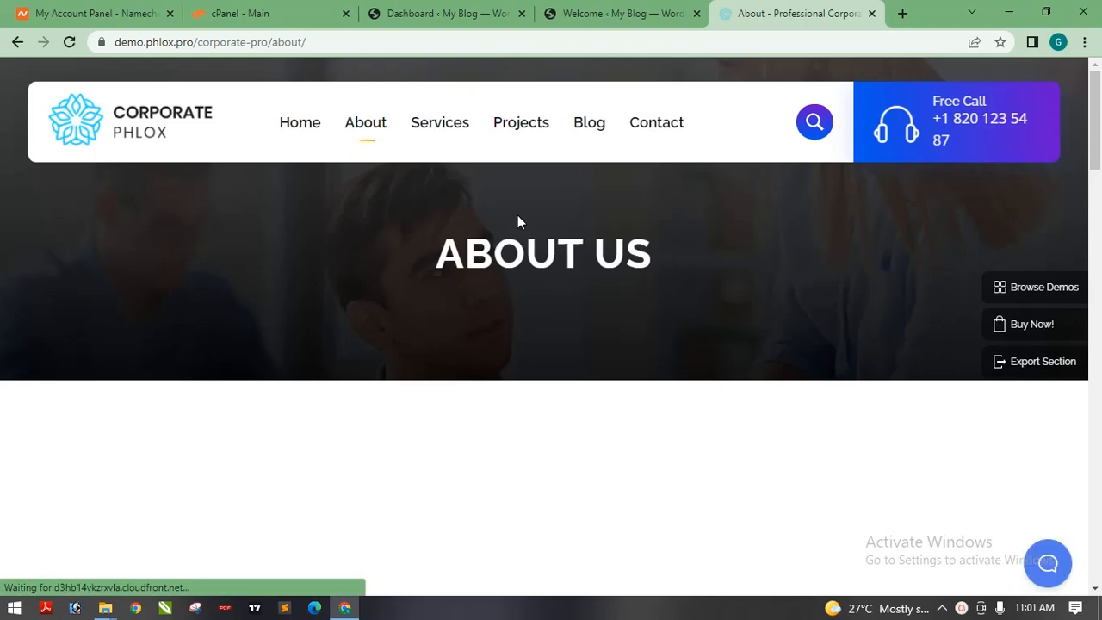
pyautogui.moveTo(1100, 95)
pyautogui.mouseDown()
pyautogui.moveTo(1099, 549)
pyautogui.moveTo(1099, 95)
pyautogui.mouseUp()
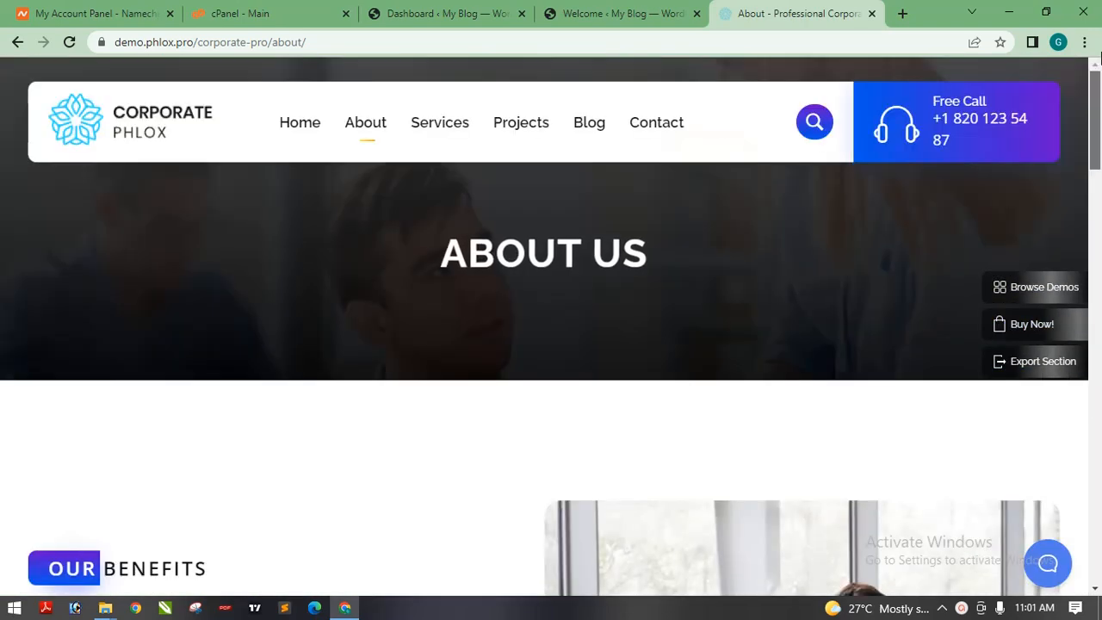
pyautogui.click(471, 129)
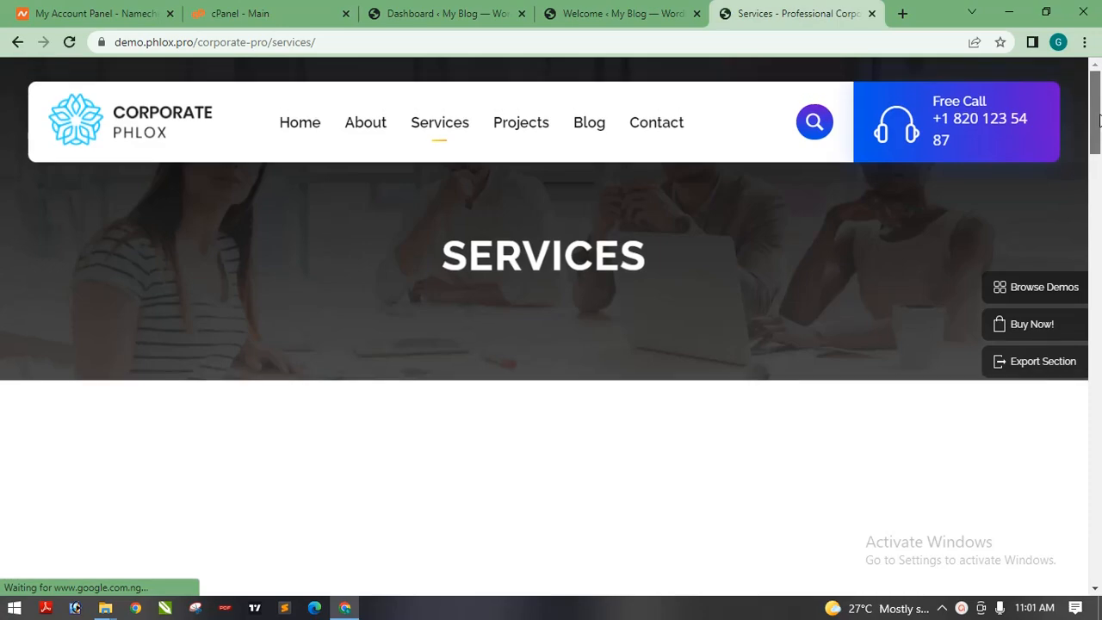
pyautogui.scroll(-1, 1099, 114)
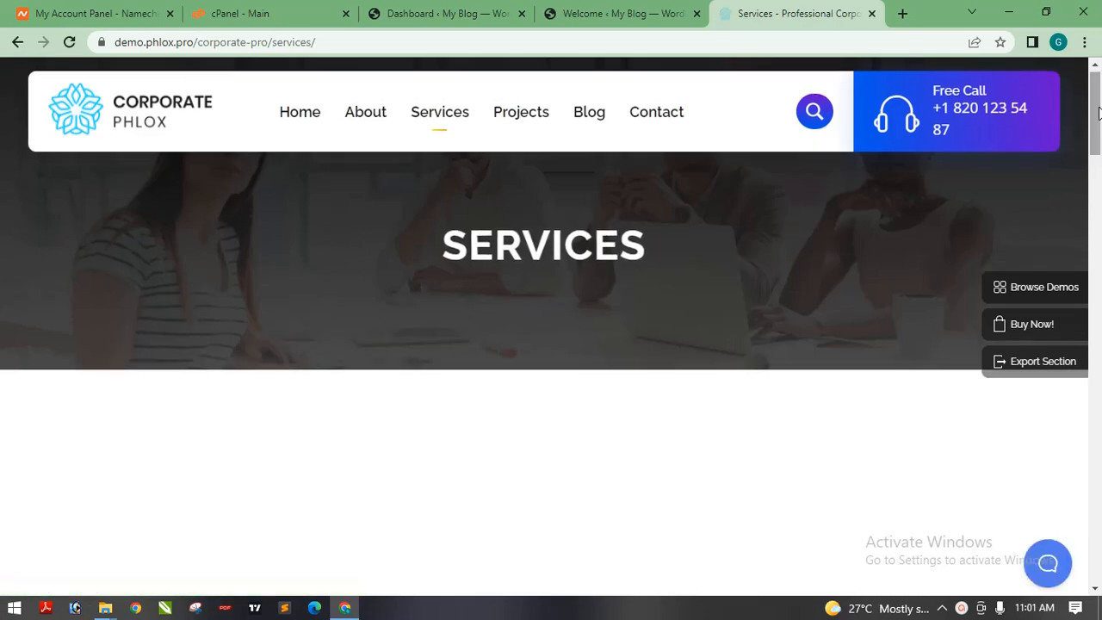
pyautogui.moveTo(1099, 114)
pyautogui.mouseDown()
pyautogui.moveTo(1101, 570)
pyautogui.moveTo(1100, 104)
pyautogui.mouseUp()
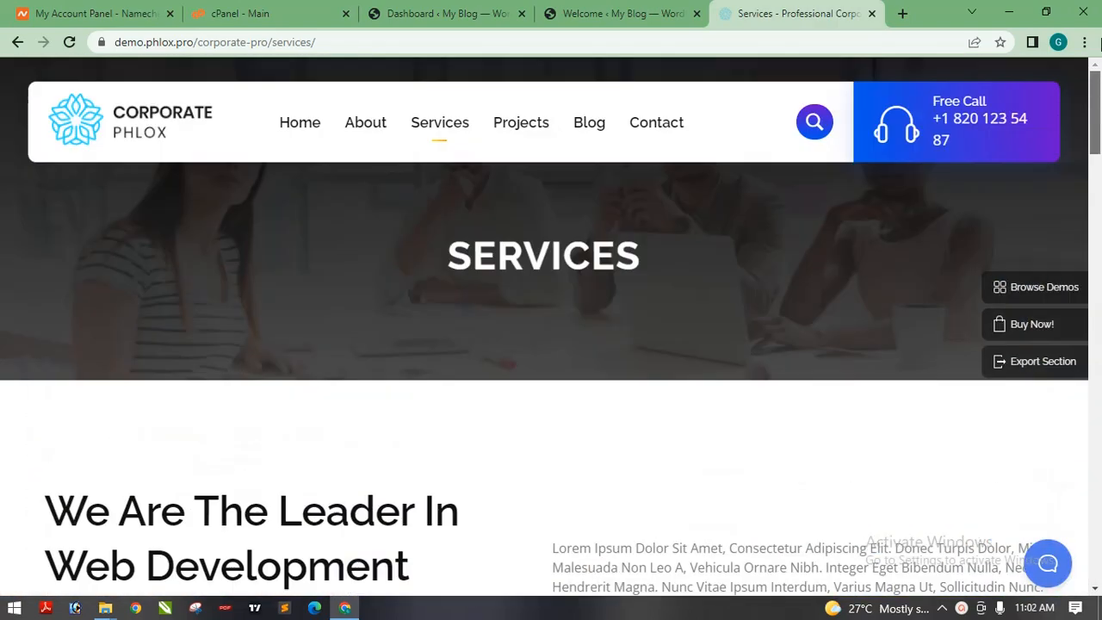
pyautogui.click(526, 125)
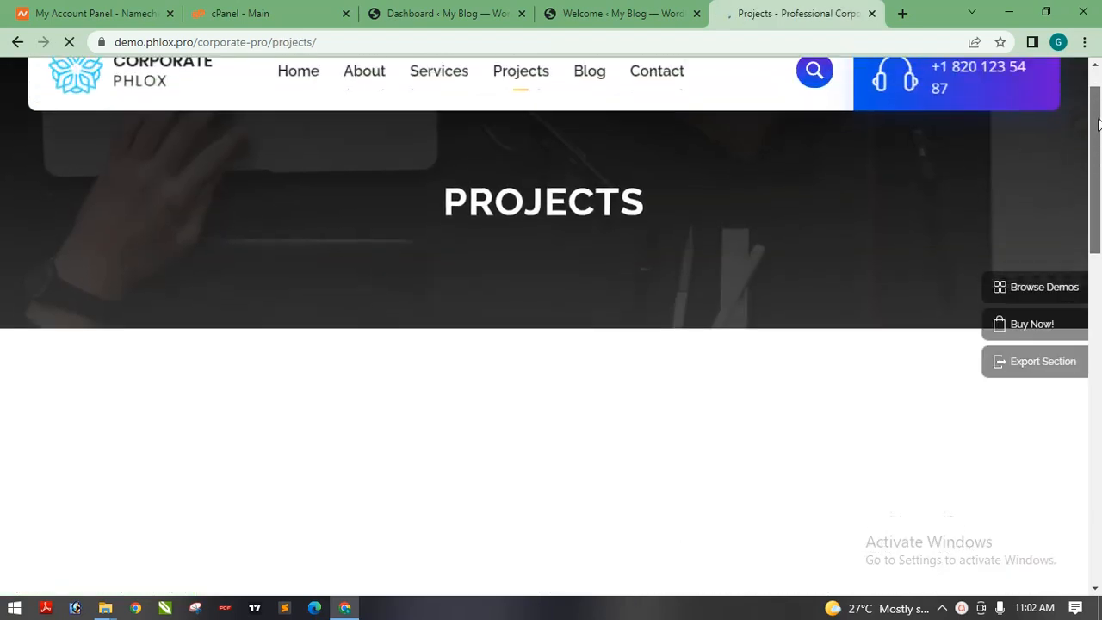
pyautogui.moveTo(1099, 112)
pyautogui.mouseDown()
pyautogui.moveTo(1099, 435)
pyautogui.moveTo(1099, 95)
pyautogui.mouseUp()
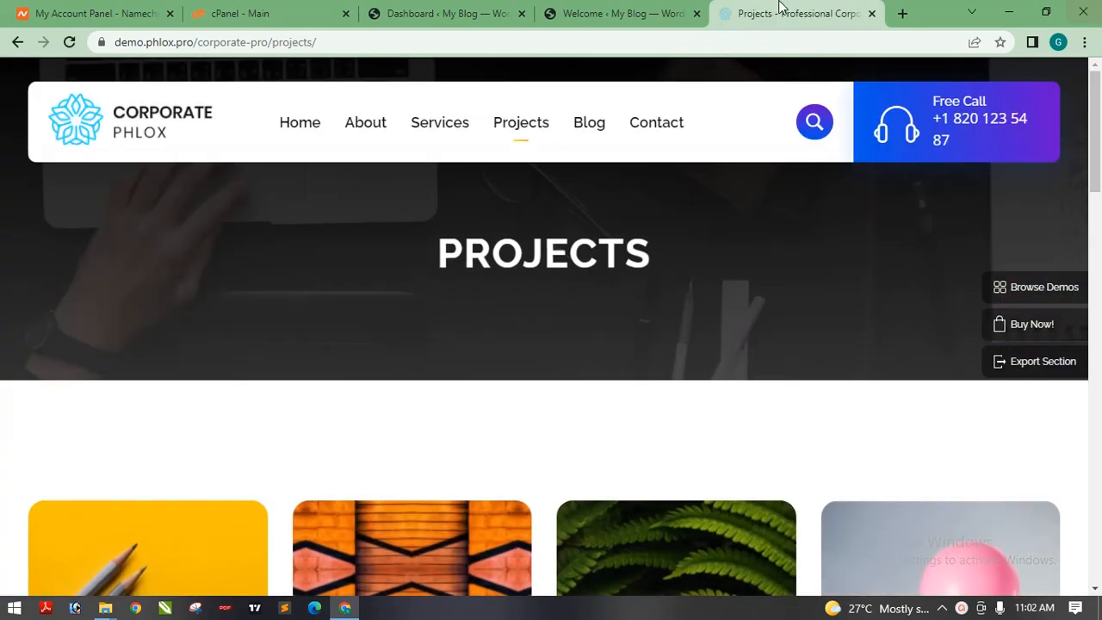
pyautogui.click(873, 14)
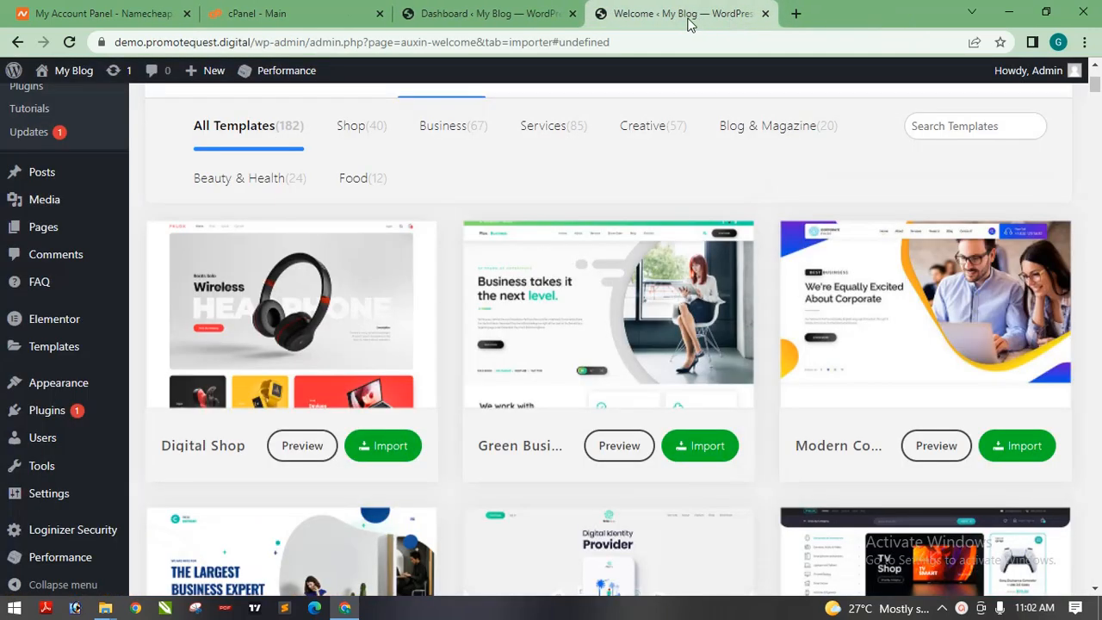
# Open previews of the green business demo and the Digital Shop demo from the template list
pyautogui.click(622, 447)
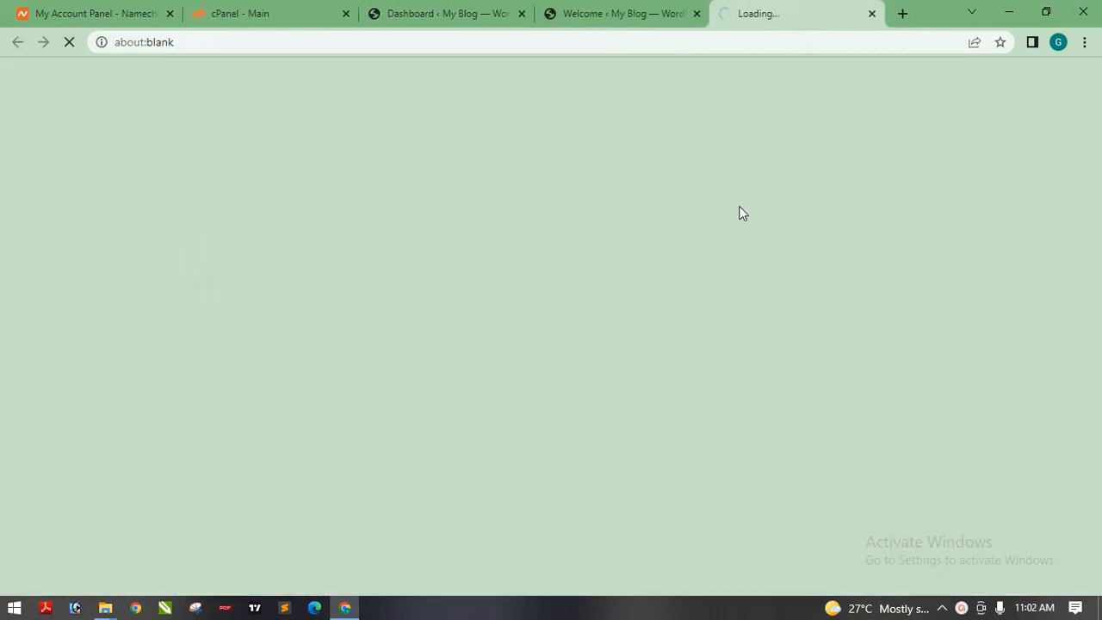
pyautogui.click(594, 10)
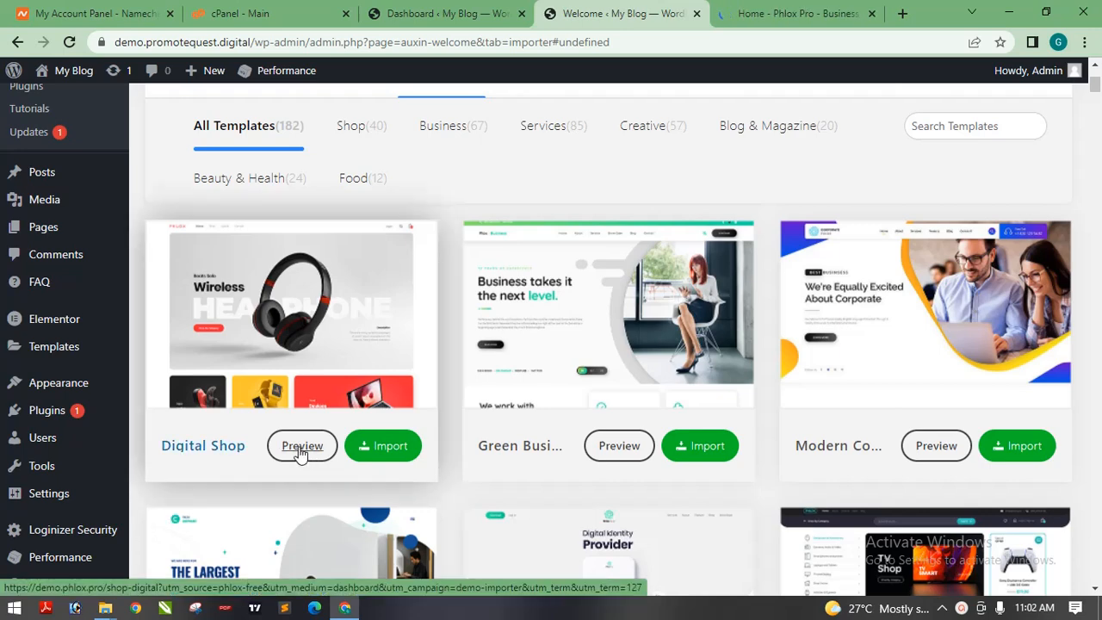
pyautogui.click(302, 446)
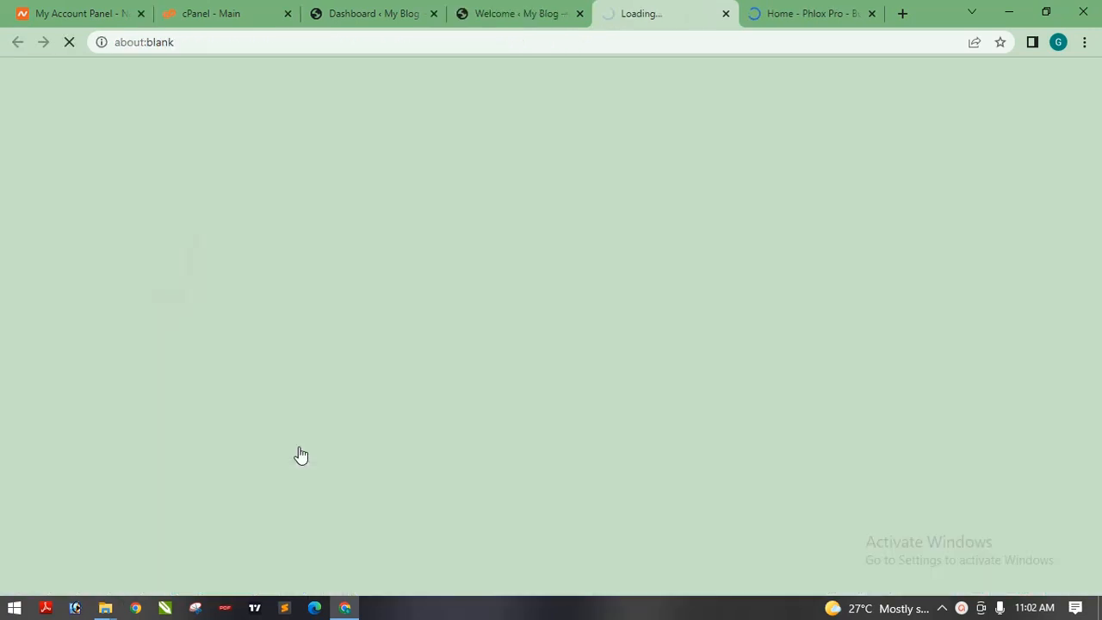
# Look over the Phlox Business demo's home page and its Services page, dismissing the chat box
pyautogui.click(796, 14)
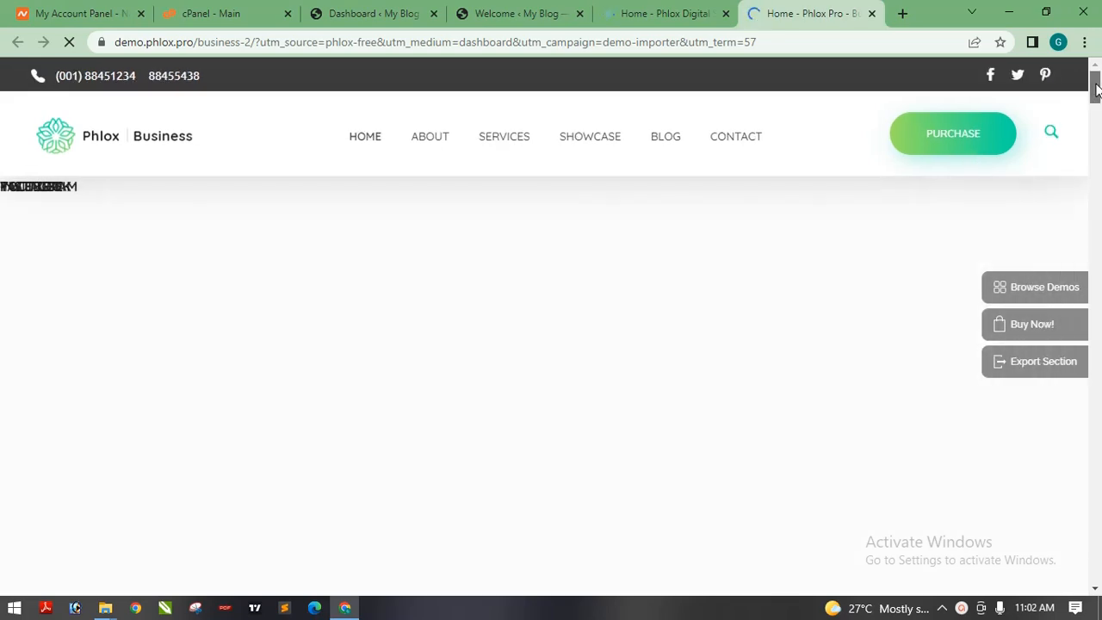
pyautogui.moveTo(1096, 91); pyautogui.dragTo(1093, 204)
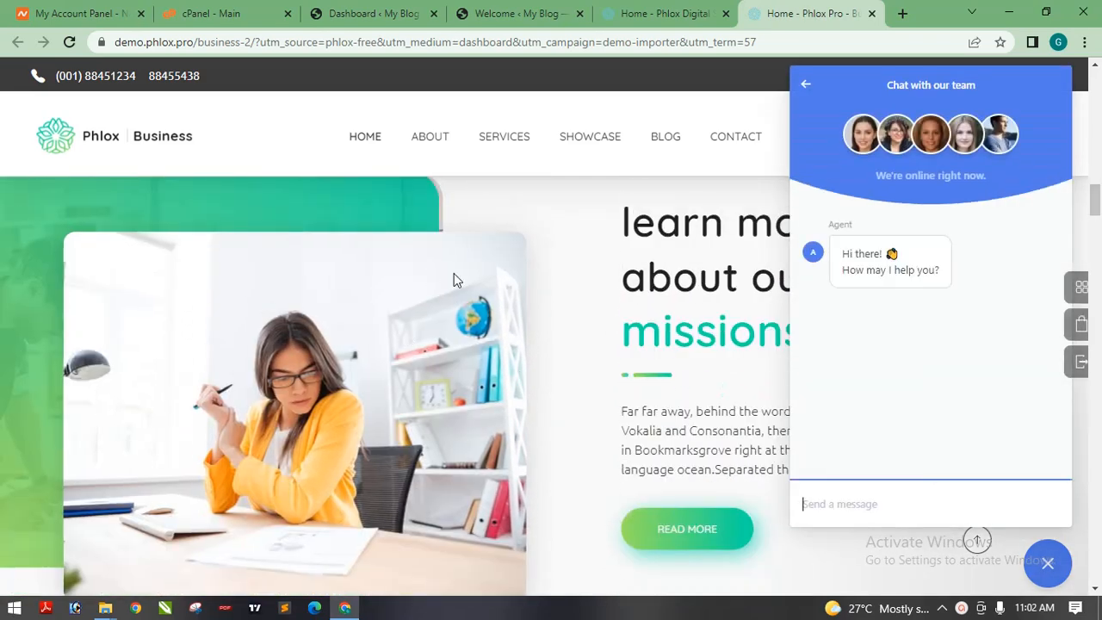
pyautogui.click(1047, 562)
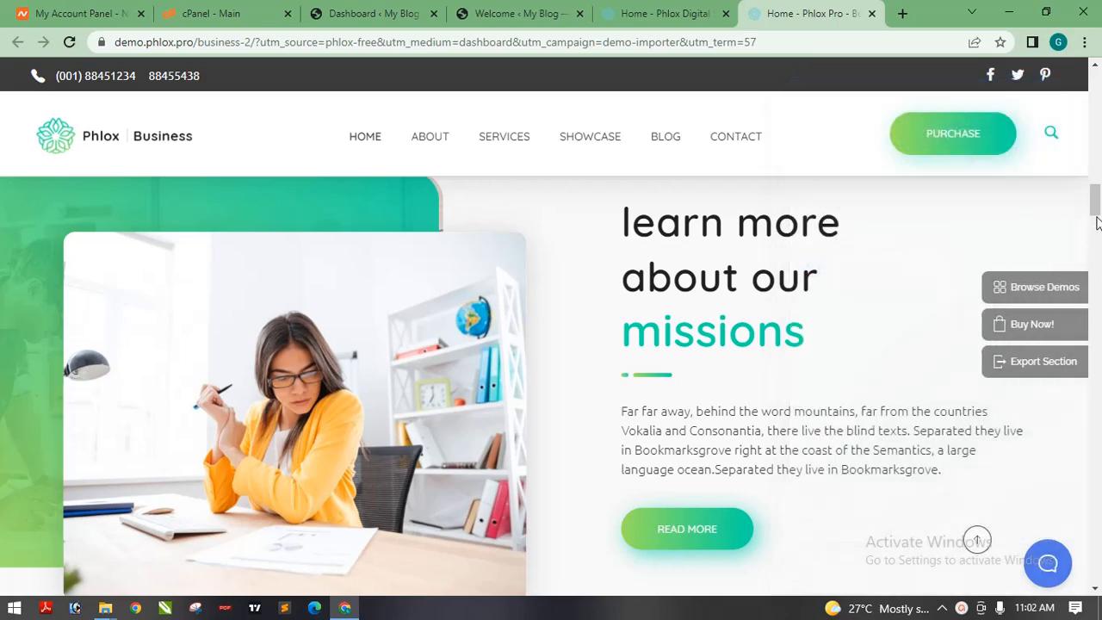
pyautogui.moveTo(1097, 222); pyautogui.dragTo(1097, 78)
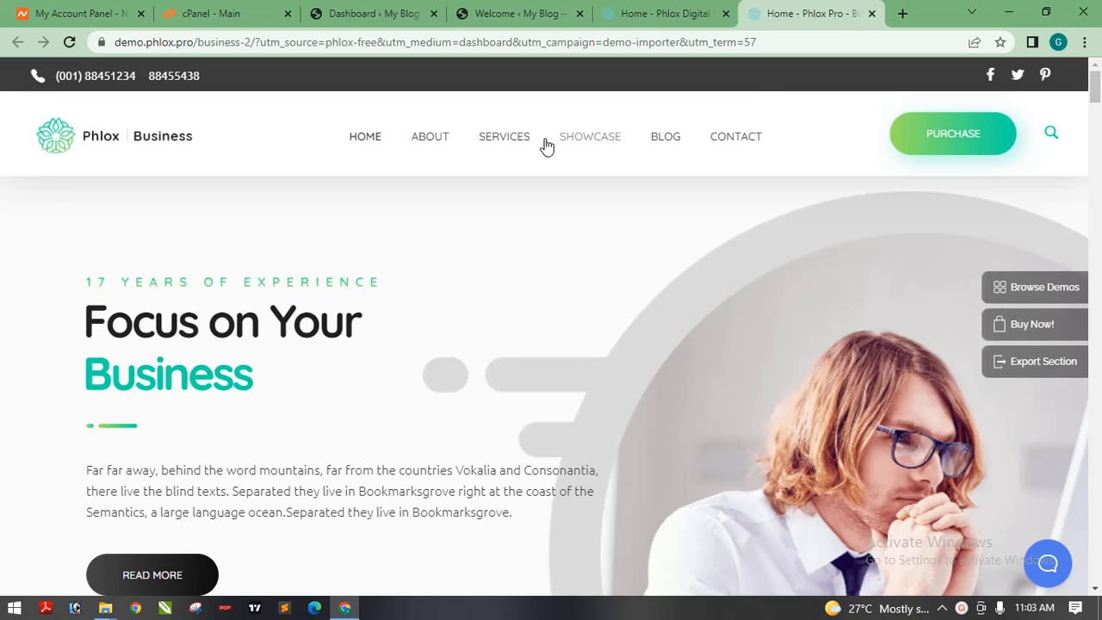
pyautogui.click(509, 146)
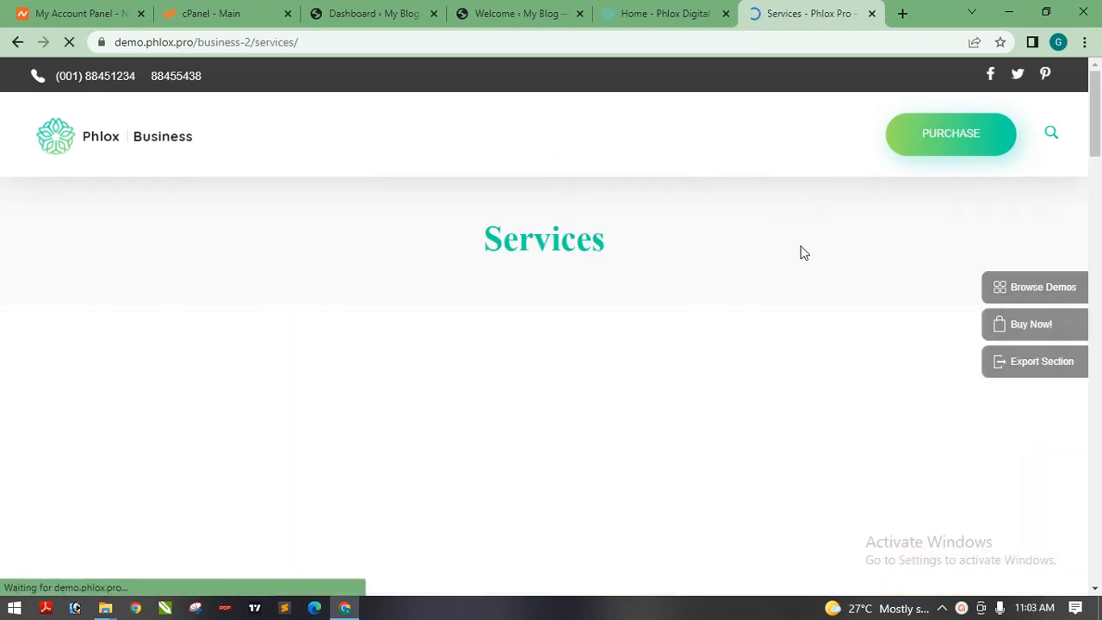
pyautogui.moveTo(1100, 97); pyautogui.dragTo(1097, 64)
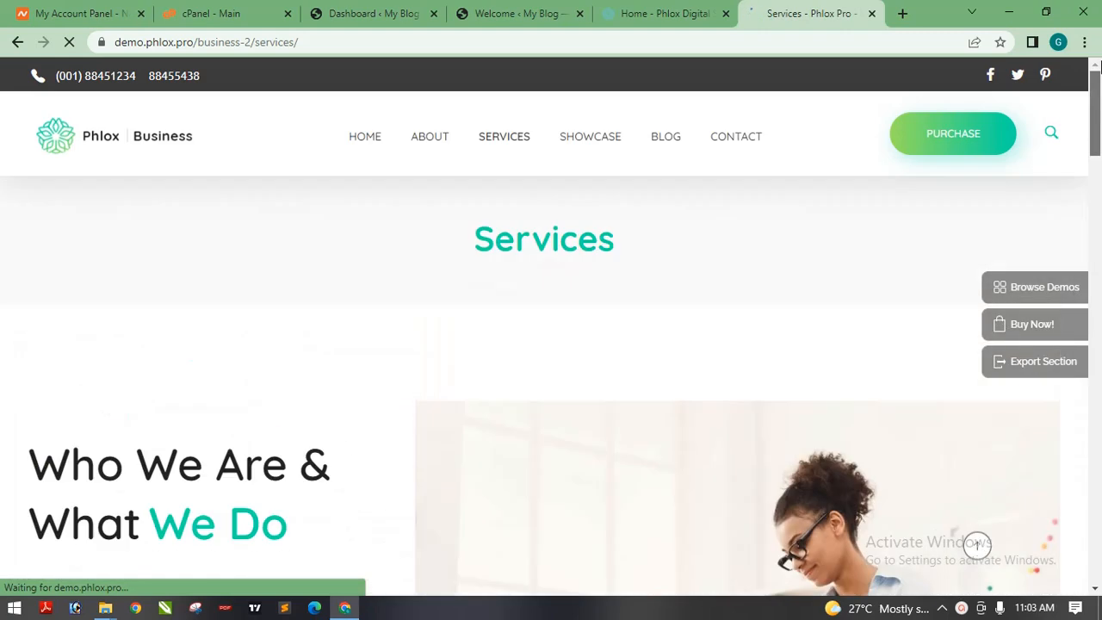
# Dismiss the chat box on the Digital Shop demo, look over its home page, and close both open demo previews
pyautogui.click(680, 14)
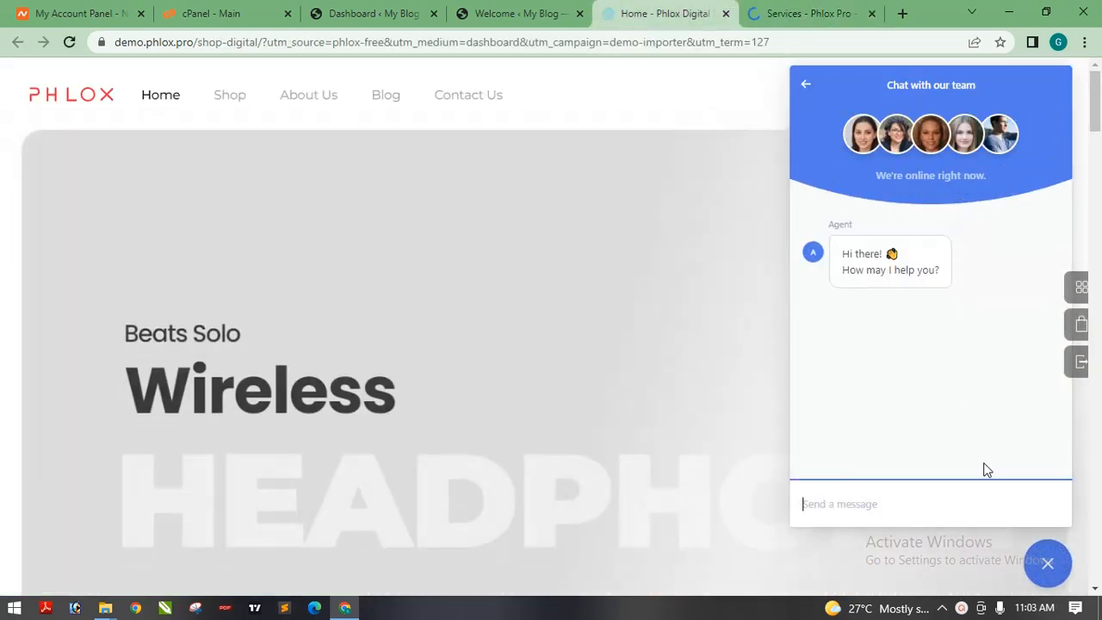
pyautogui.click(1049, 565)
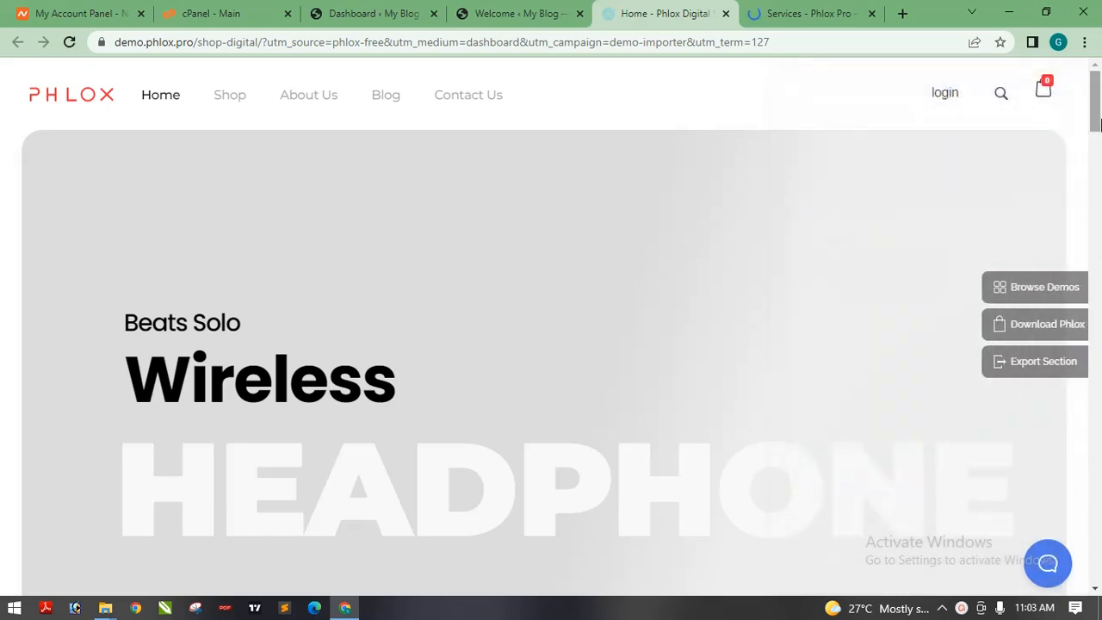
pyautogui.moveTo(1098, 125); pyautogui.dragTo(1096, 60)
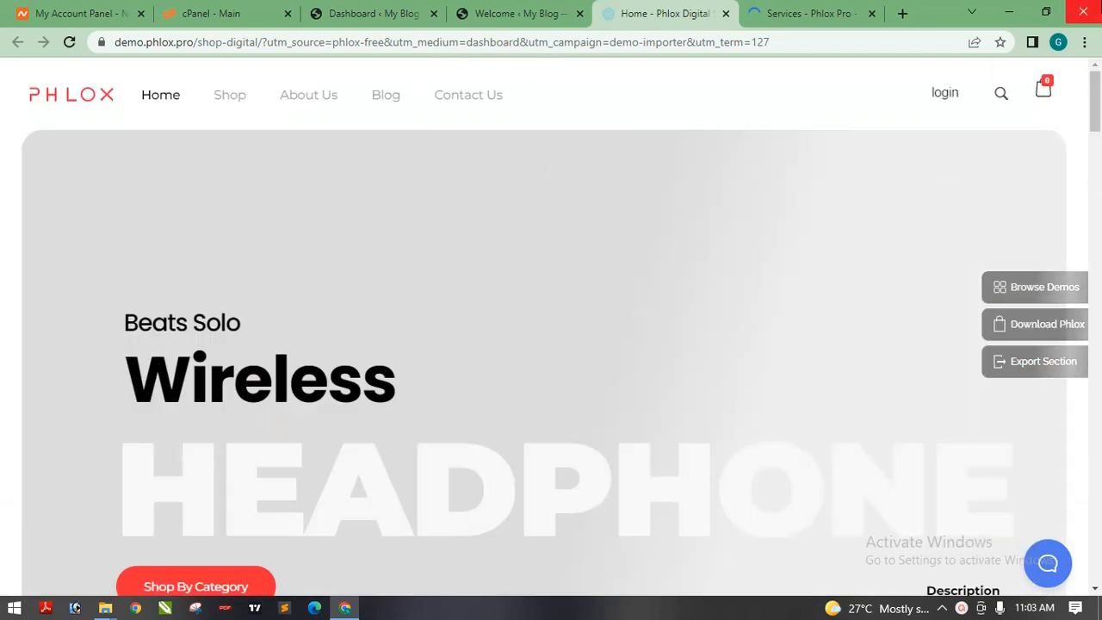
pyautogui.click(726, 13)
pyautogui.click(726, 13)
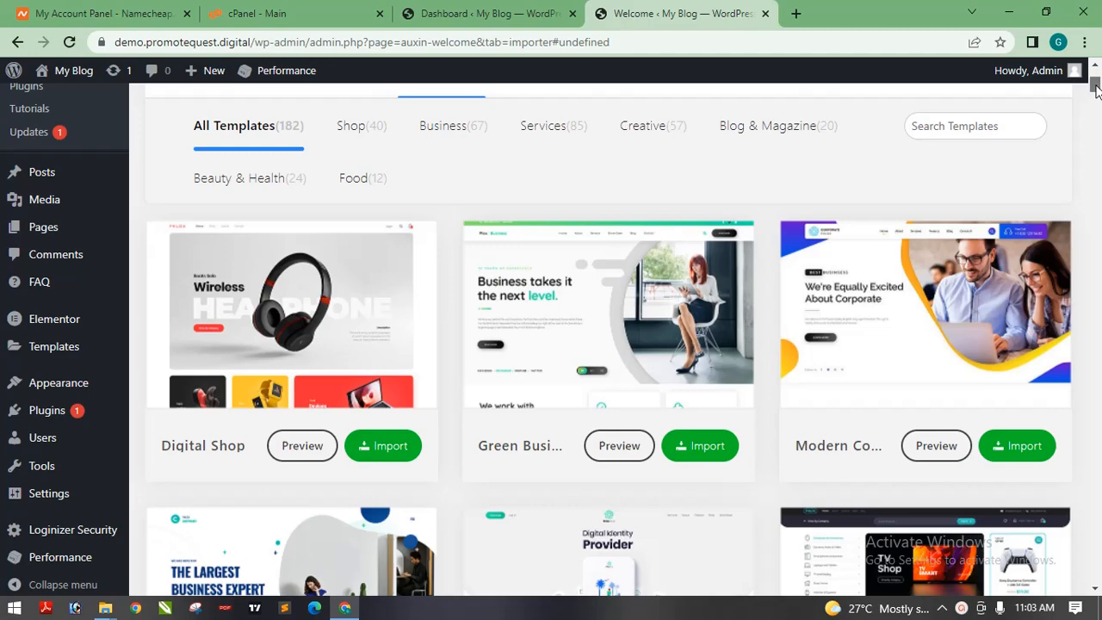
# Start importing the Ads Agency demo and install its required plugins: Phlox Portfolio, Contact Form 7 and MailChimp for WordPress
pyautogui.moveTo(1096, 89); pyautogui.dragTo(1096, 115)
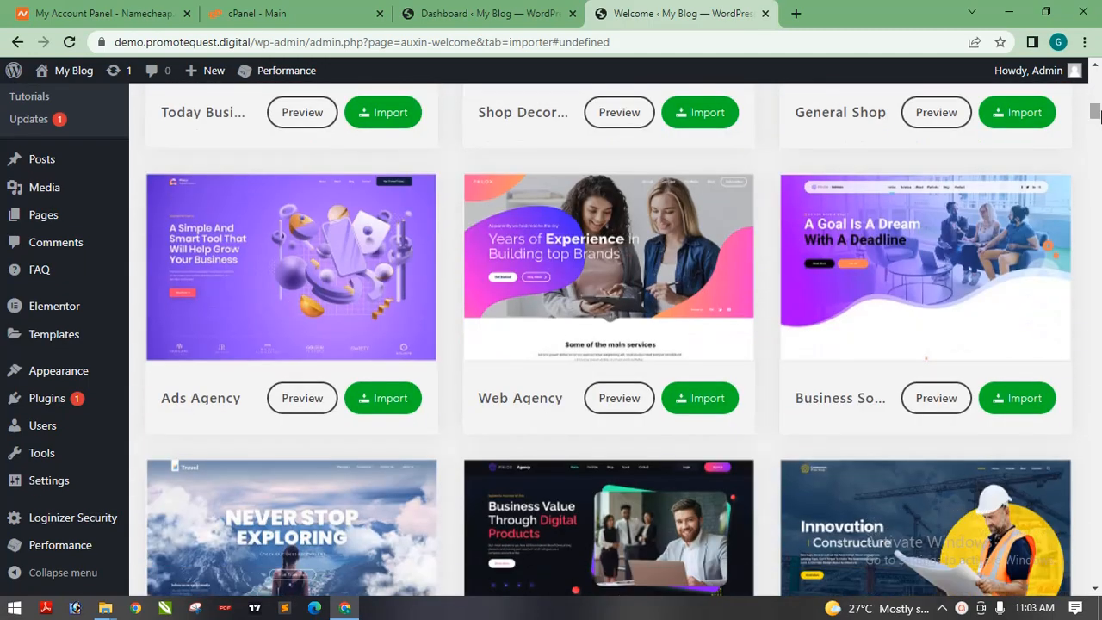
pyautogui.click(367, 402)
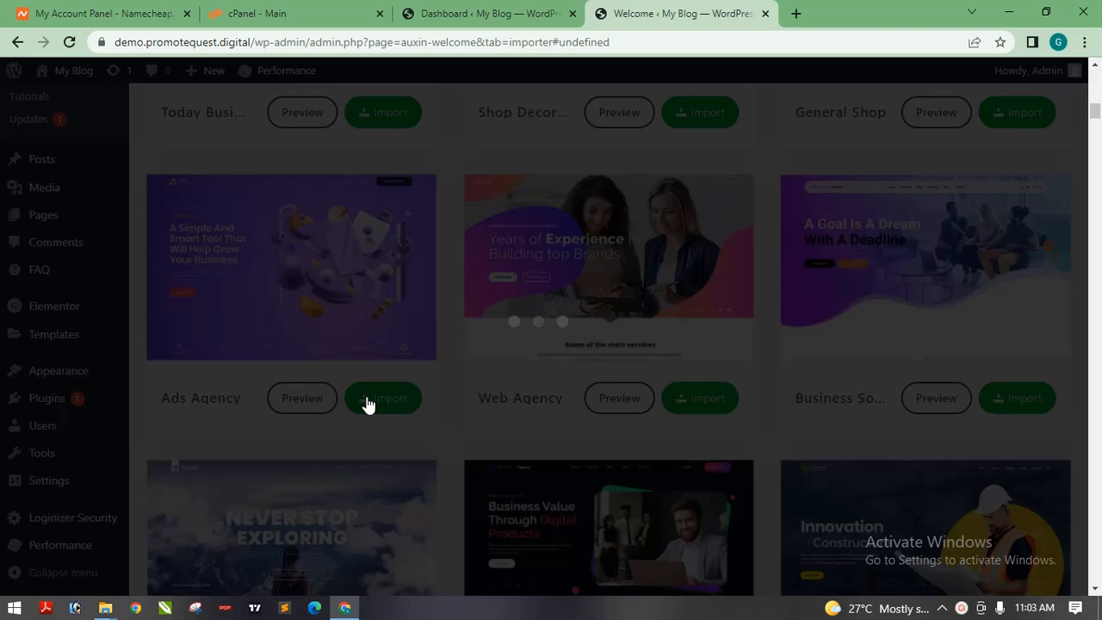
pyautogui.click(963, 608)
pyautogui.click(976, 544)
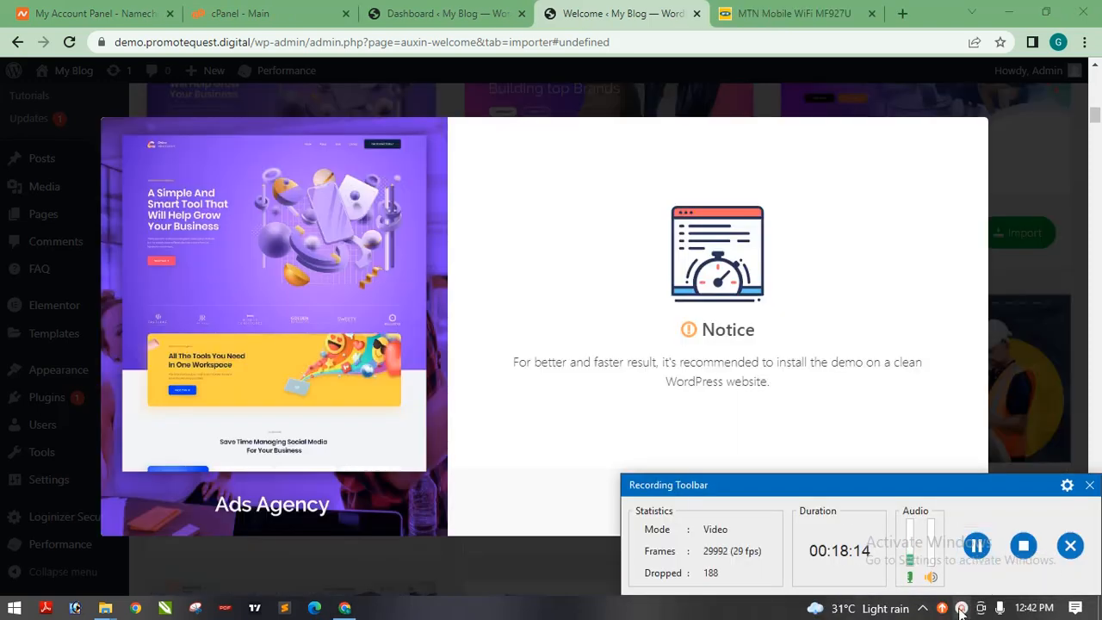
pyautogui.click(962, 610)
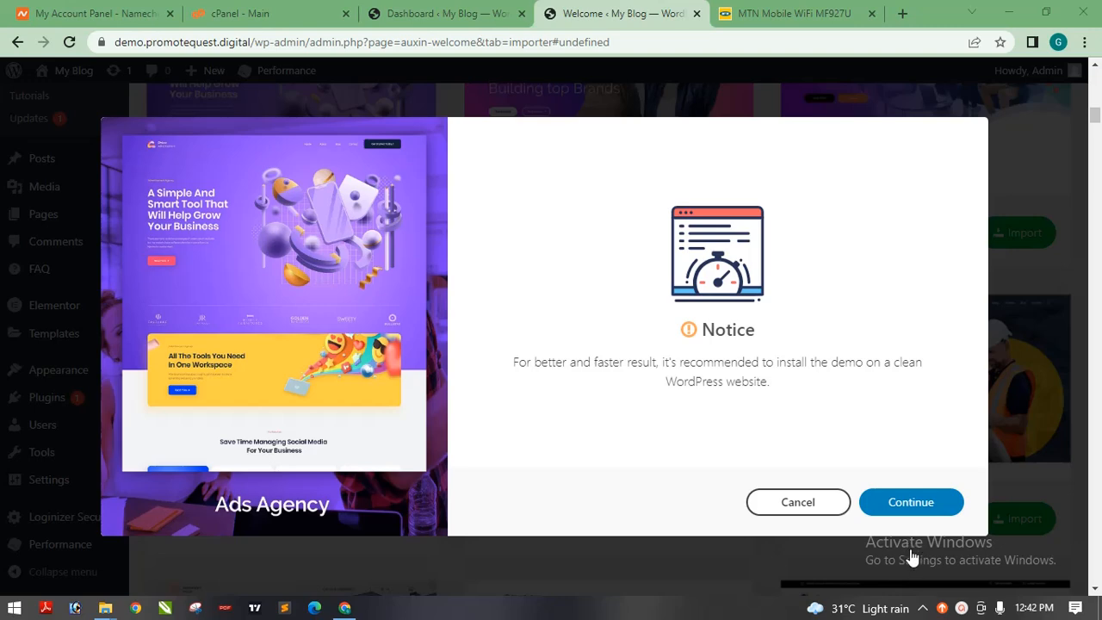
pyautogui.click(911, 503)
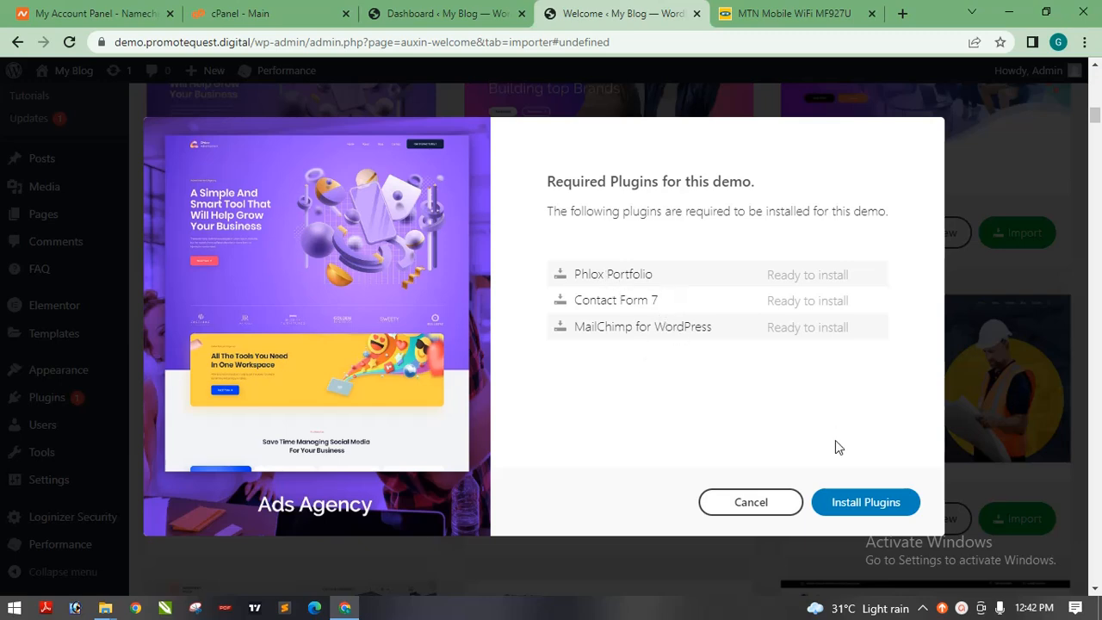
pyautogui.click(866, 505)
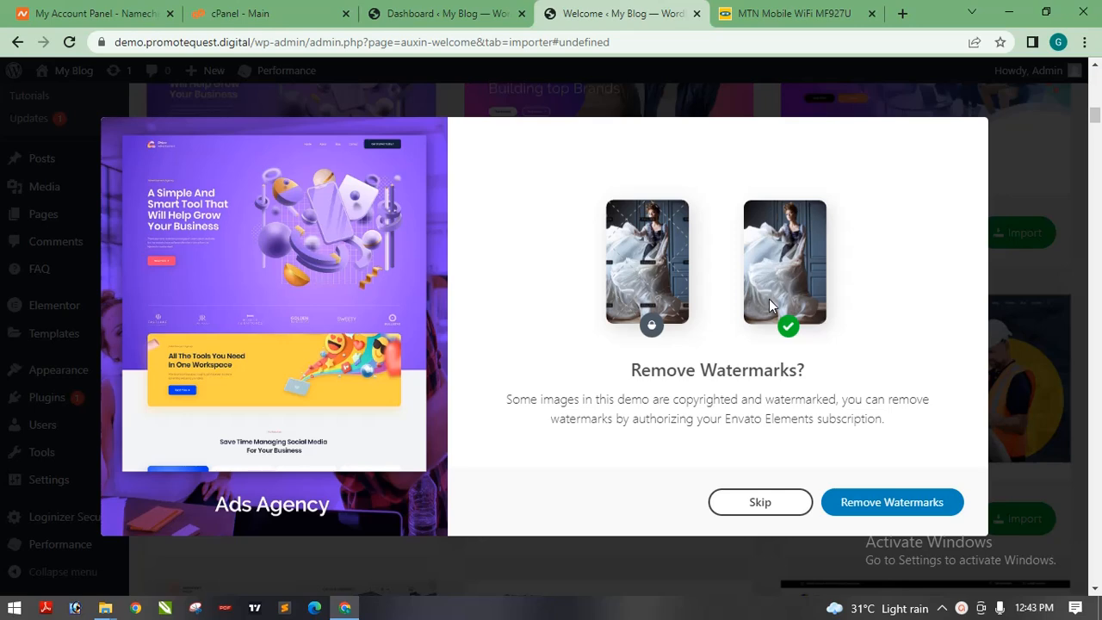
# Skip the watermark removal and import the Ads Agency demo as a complete pre-build website with its media
pyautogui.click(756, 505)
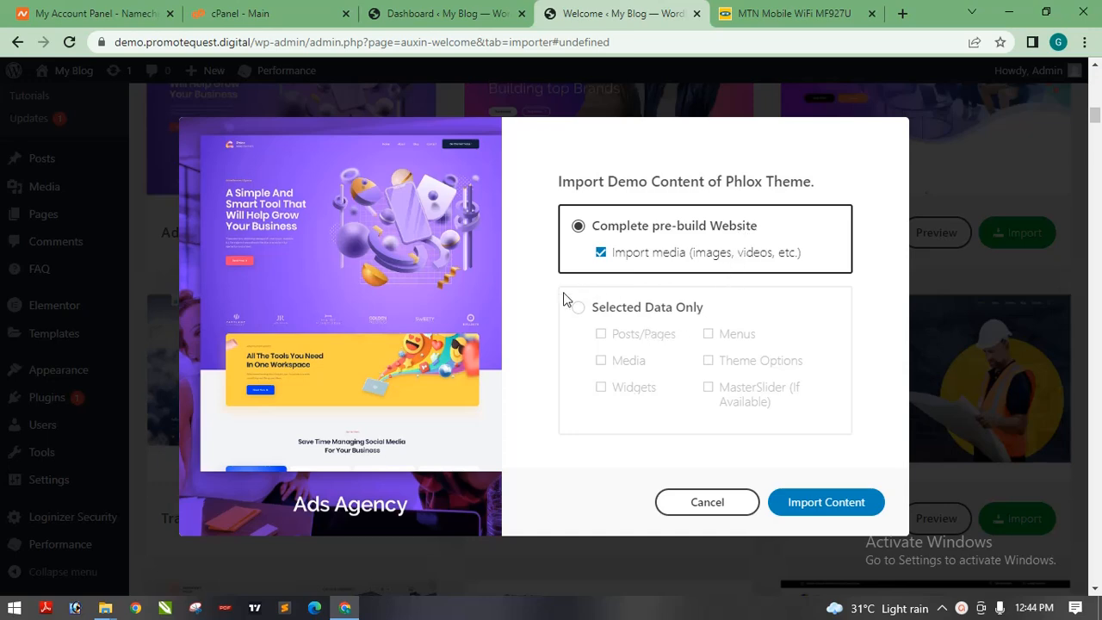
pyautogui.click(578, 317)
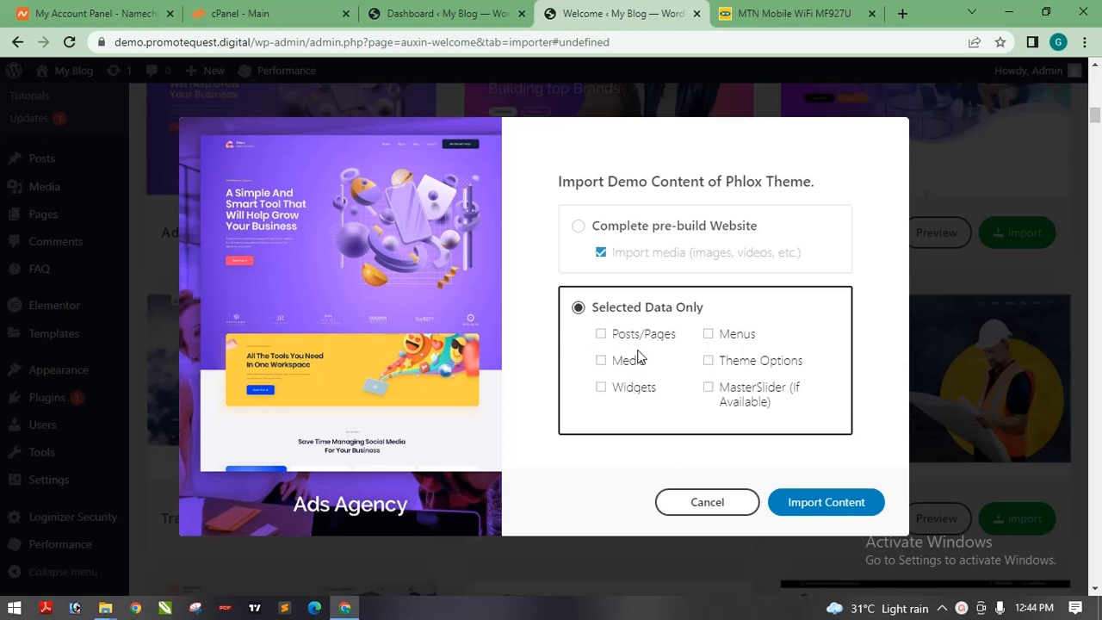
pyautogui.click(578, 229)
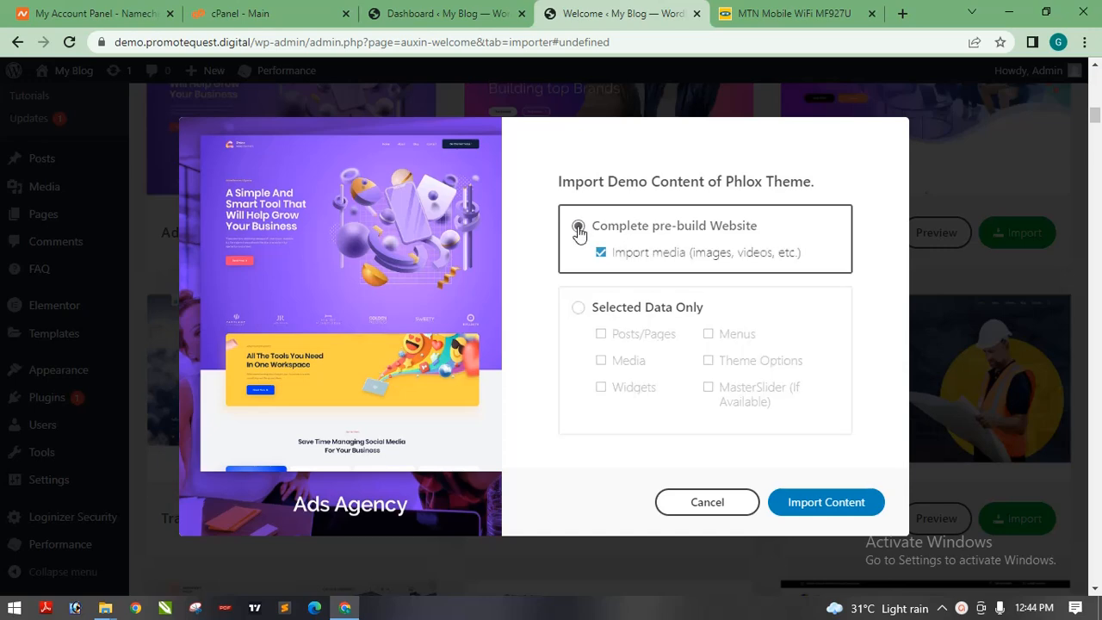
pyautogui.click(818, 503)
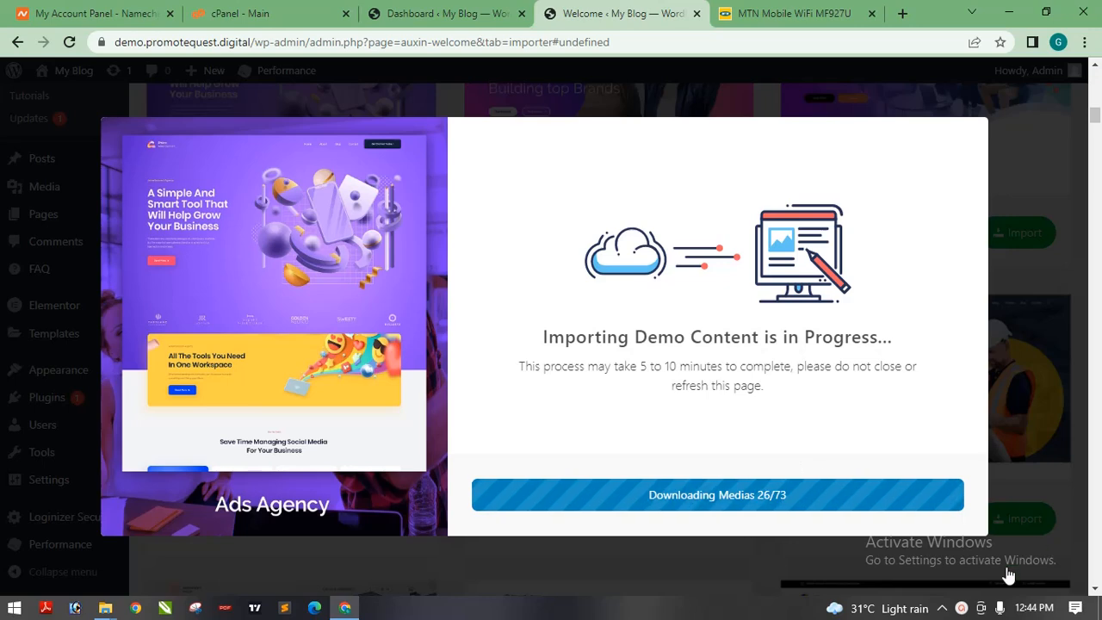
pyautogui.click(962, 608)
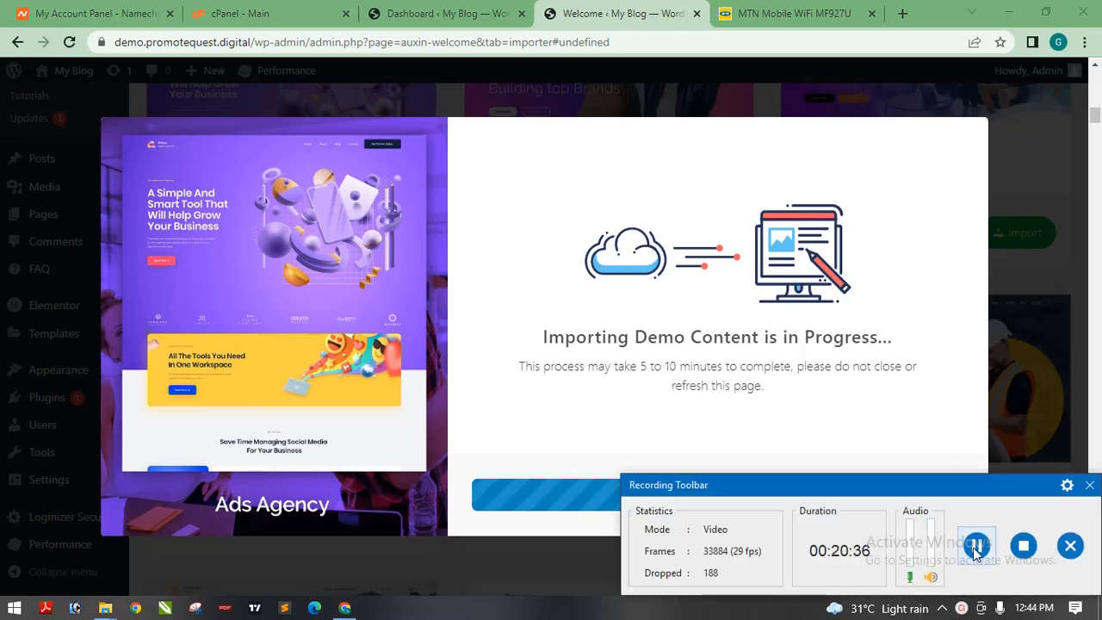
pyautogui.click(962, 608)
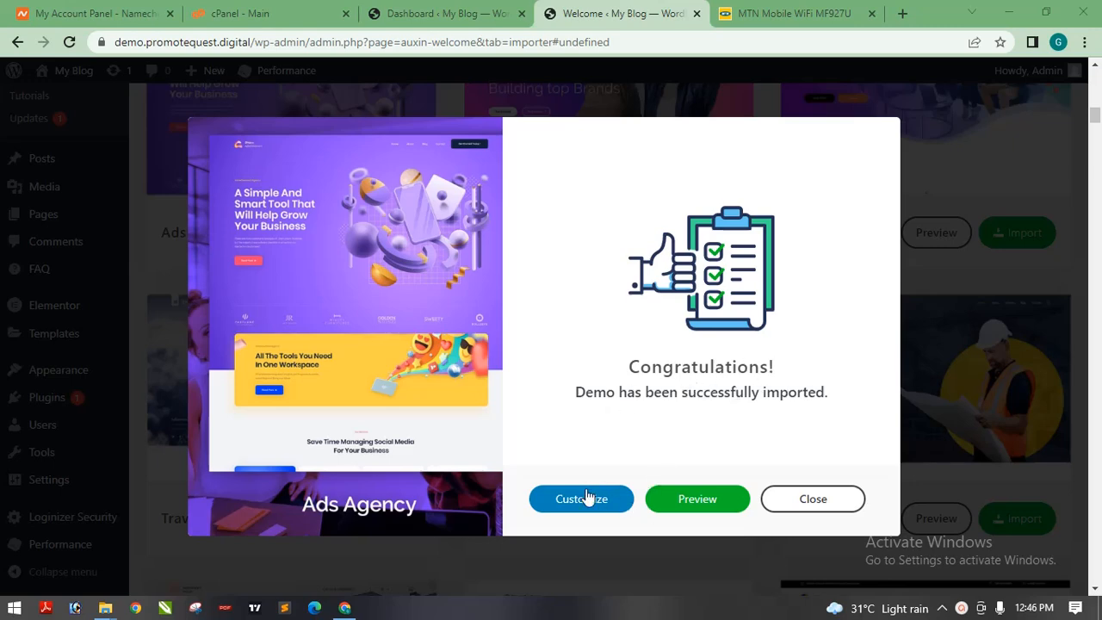
# Open the imported site's preview and its customizer from the import dialog, and look over the customizer's sections
pyautogui.click(697, 505)
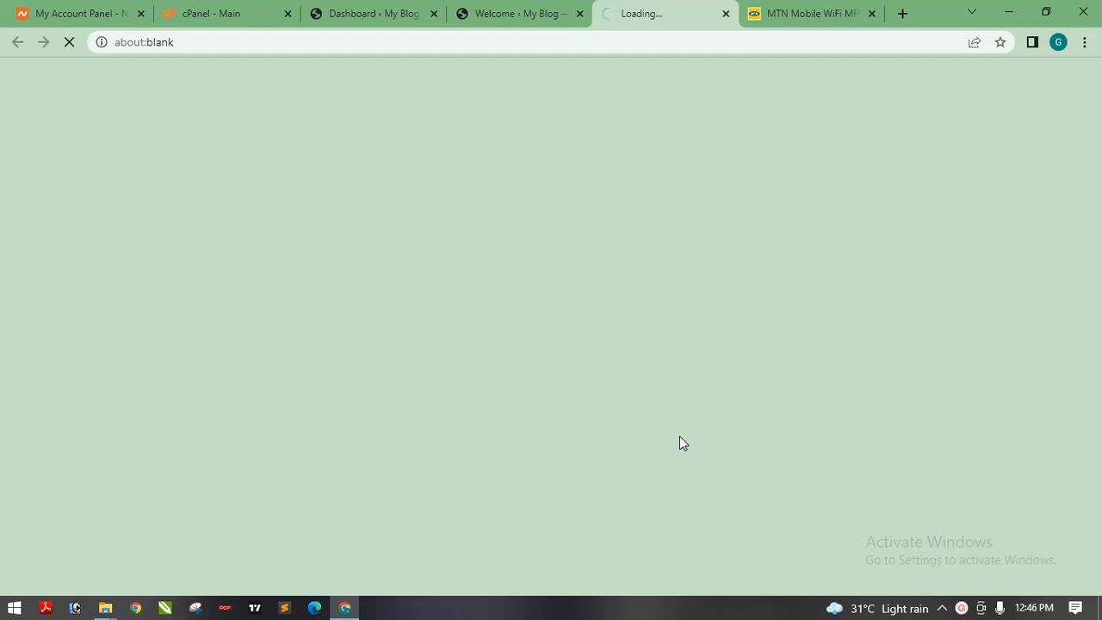
pyautogui.click(523, 12)
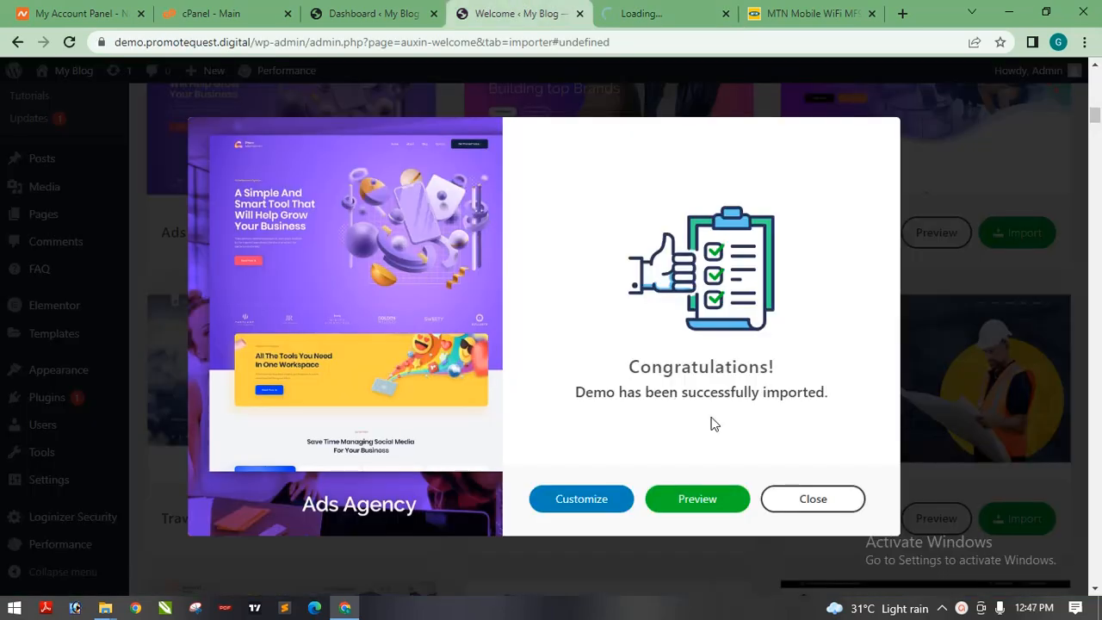
pyautogui.click(593, 500)
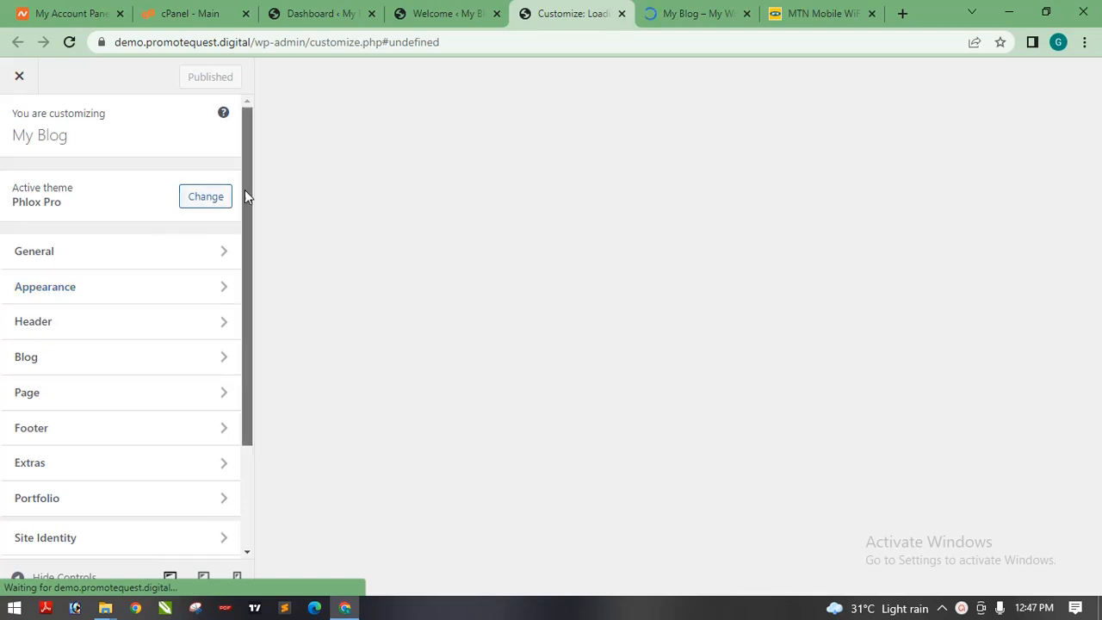
pyautogui.moveTo(243, 258); pyautogui.dragTo(241, 372)
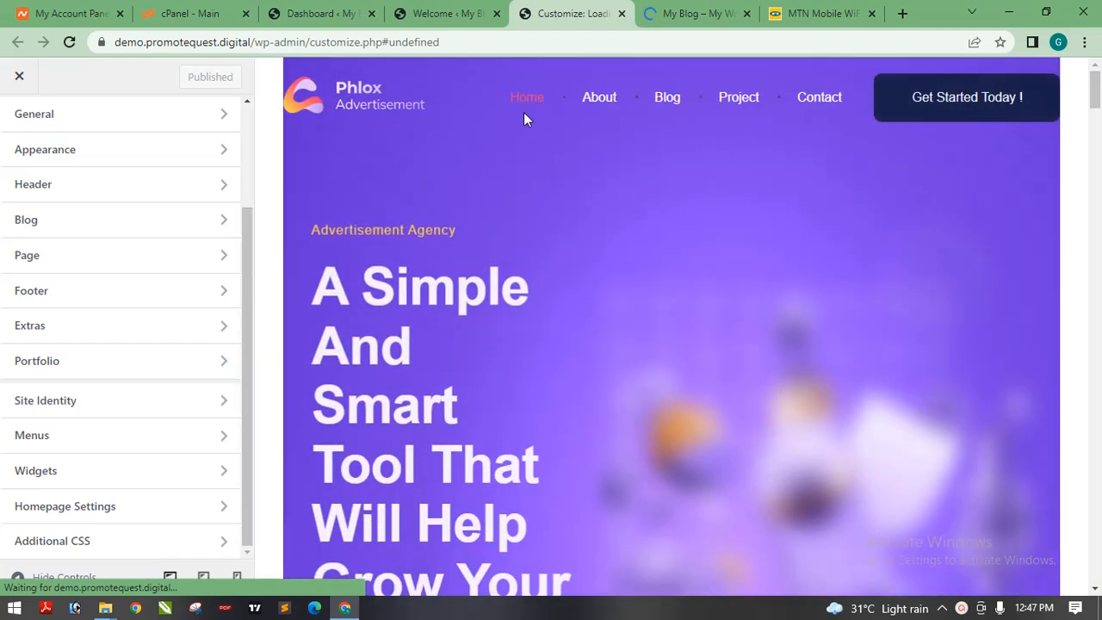
# Look over the imported site's home page in its preview tab, down the page and back to the beginning
pyautogui.click(677, 12)
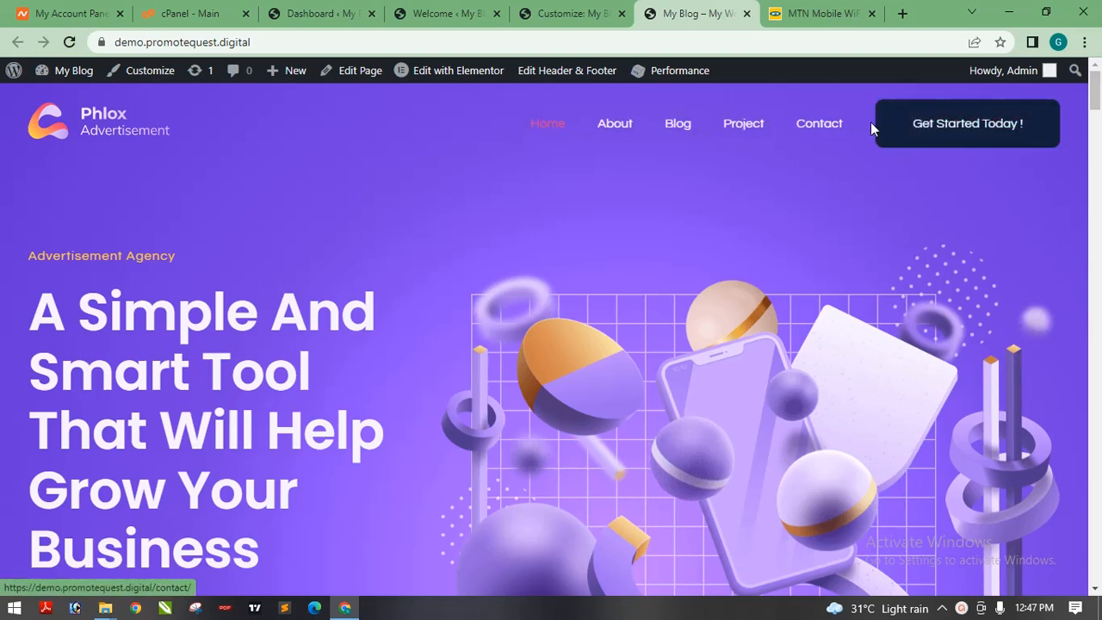
pyautogui.moveTo(1096, 93); pyautogui.dragTo(1096, 427)
pyautogui.moveTo(1099, 447); pyautogui.dragTo(1101, 78)
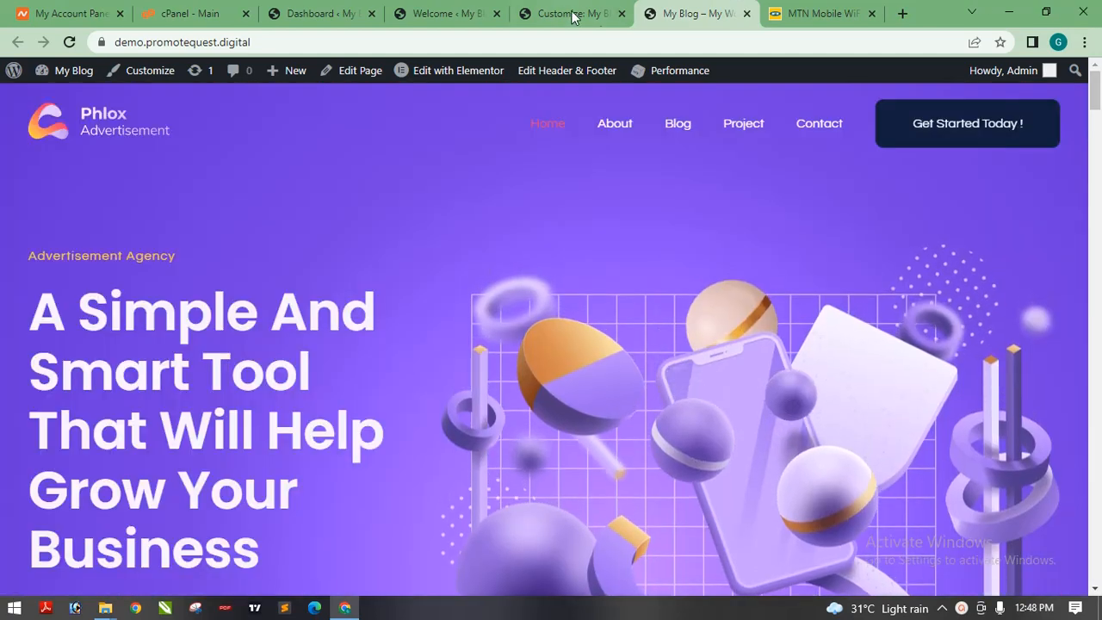
# Close the demo import dialog and bring up the list of all pages on the site
pyautogui.click(437, 13)
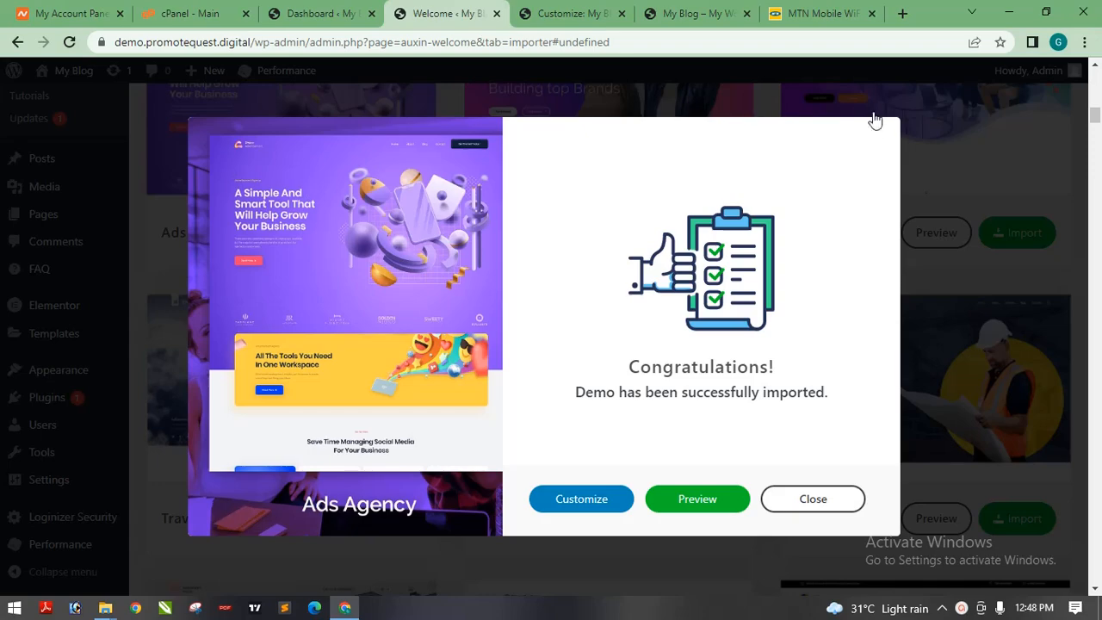
pyautogui.click(831, 501)
pyautogui.moveTo(94, 218)
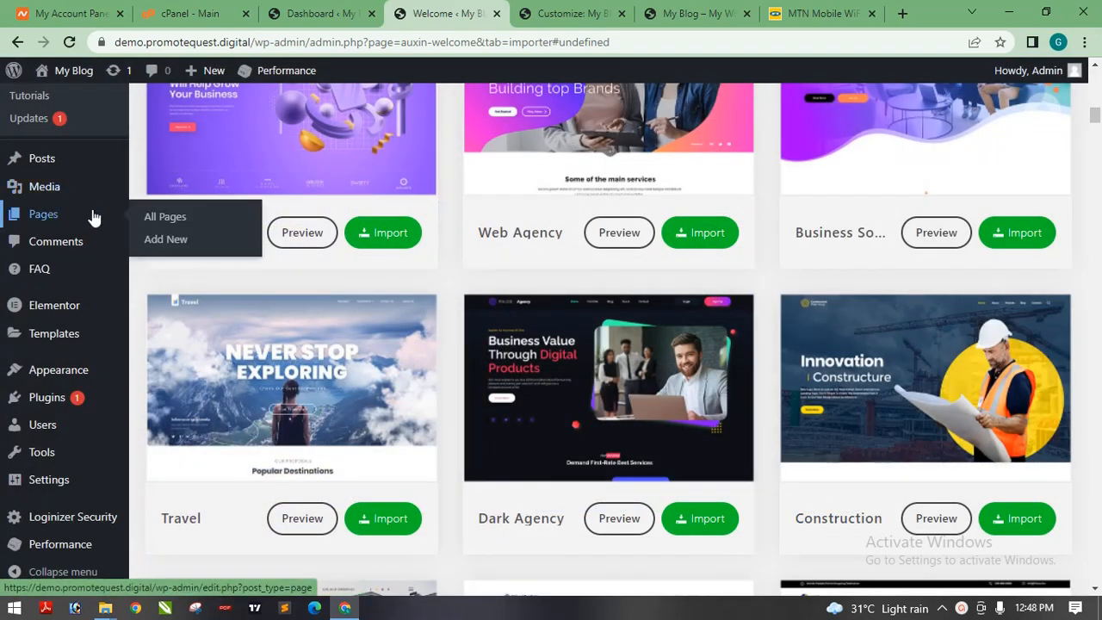
pyautogui.click(168, 221)
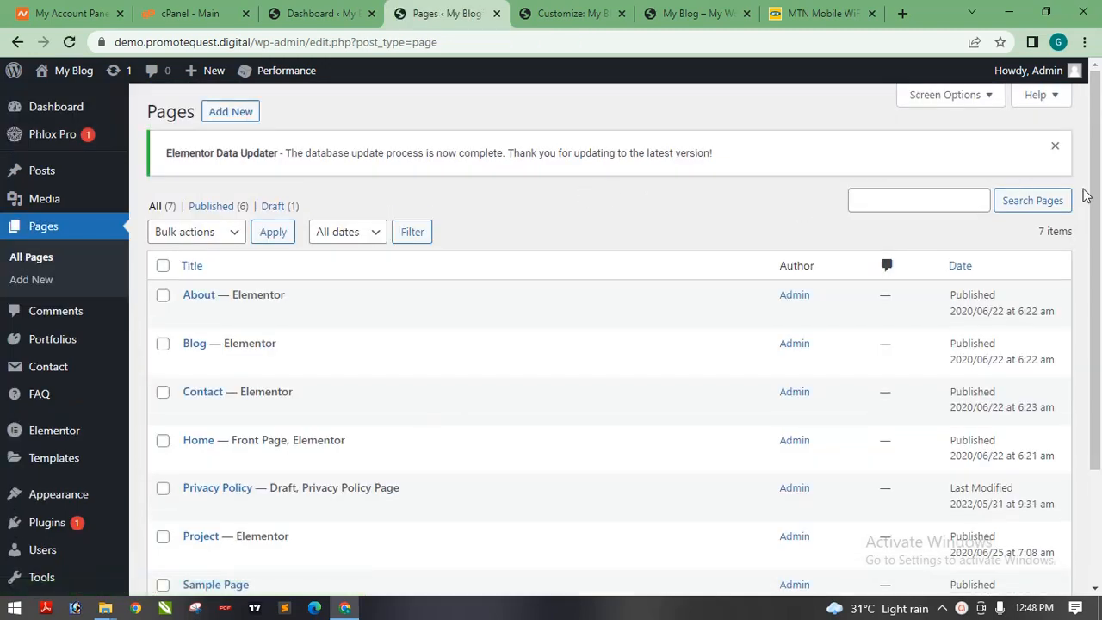
pyautogui.moveTo(1095, 198); pyautogui.dragTo(1100, 275)
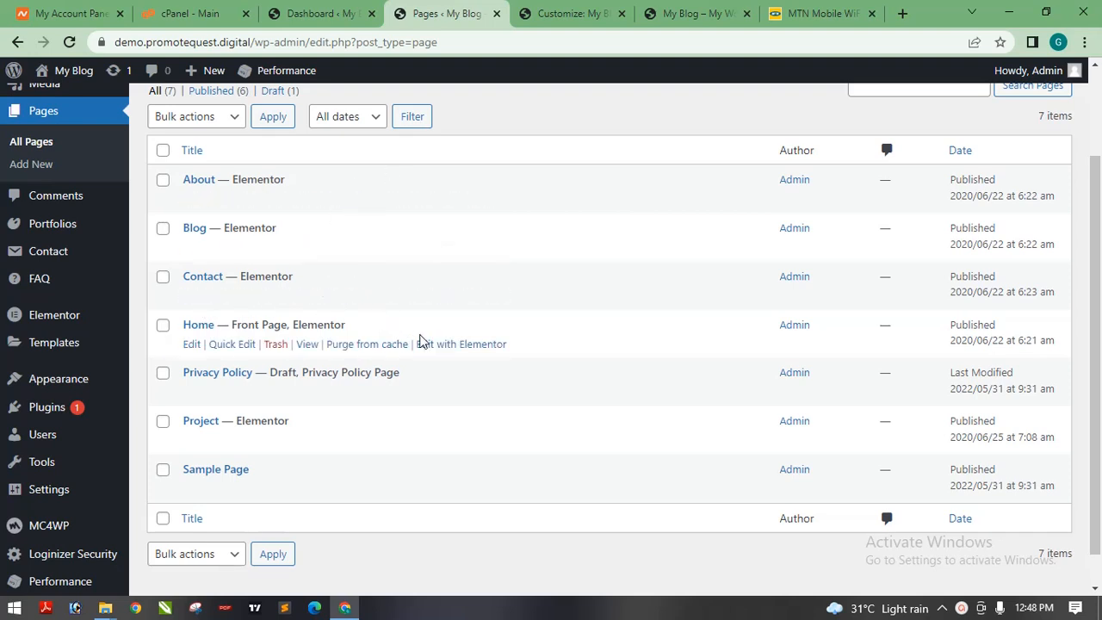
# Open the Home page for editing with Elementor in a new tab and return to the page list
pyautogui.rightClick(458, 345)
pyautogui.click(512, 356)
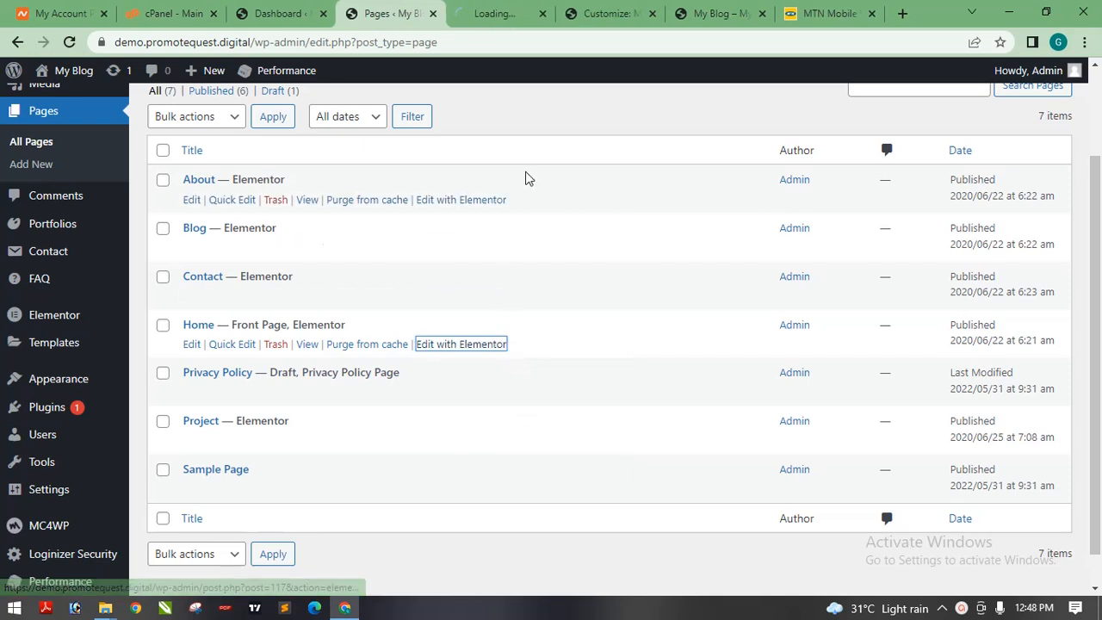
pyautogui.click(489, 9)
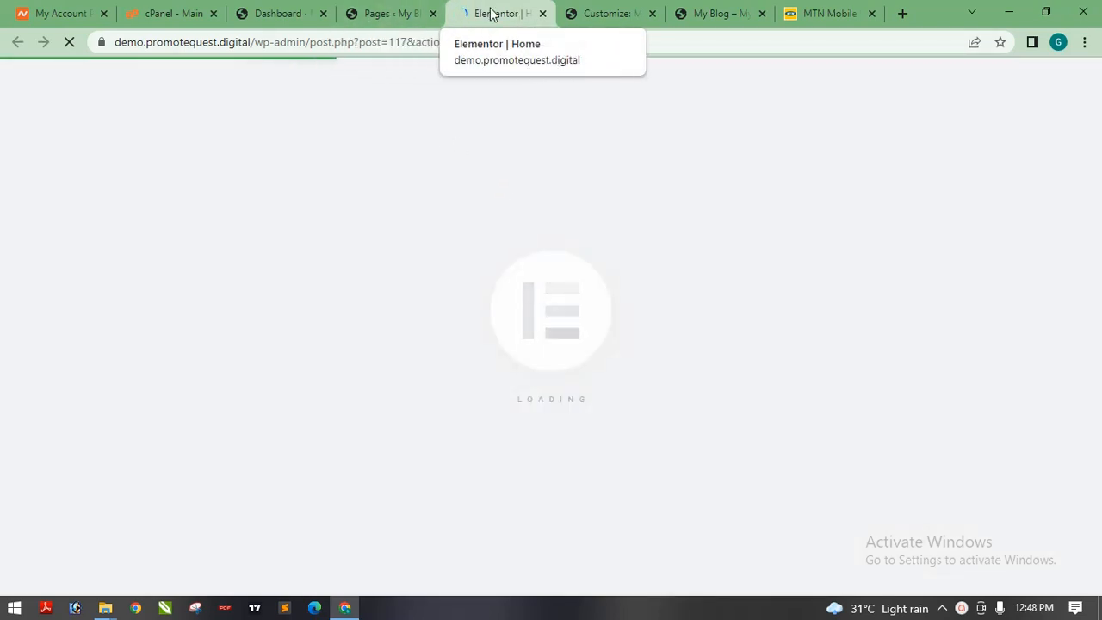
pyautogui.click(371, 23)
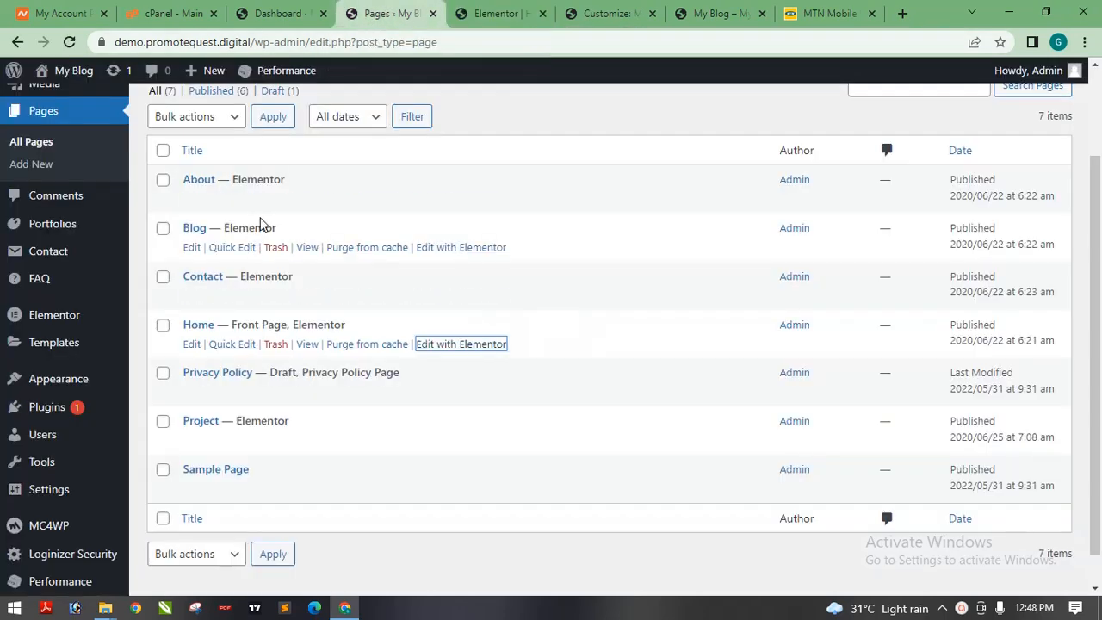
pyautogui.click(480, 15)
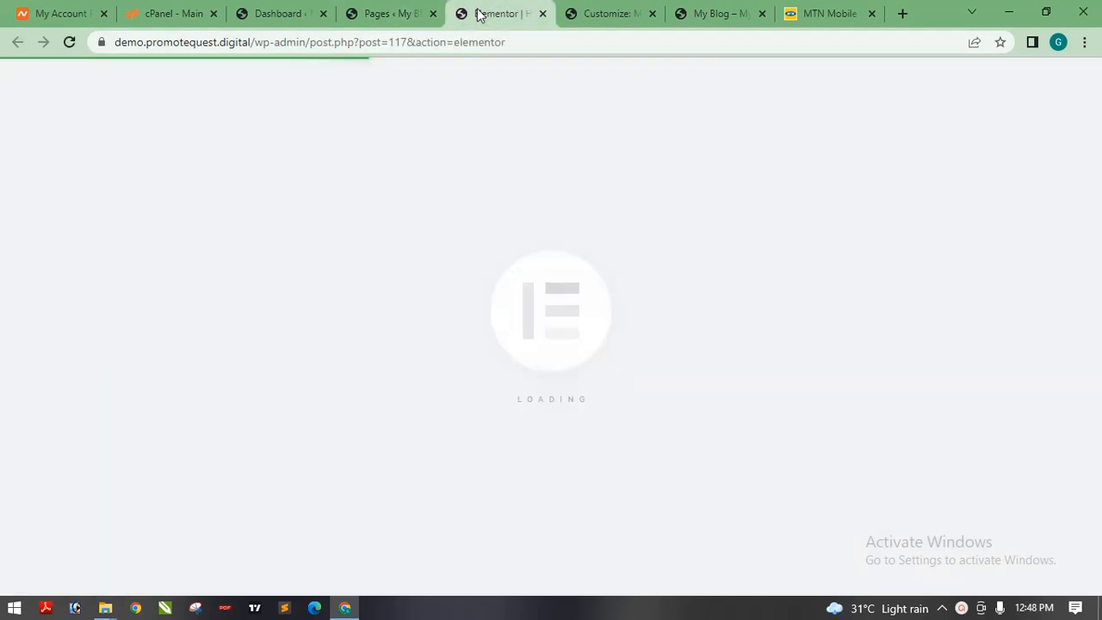
pyautogui.click(384, 11)
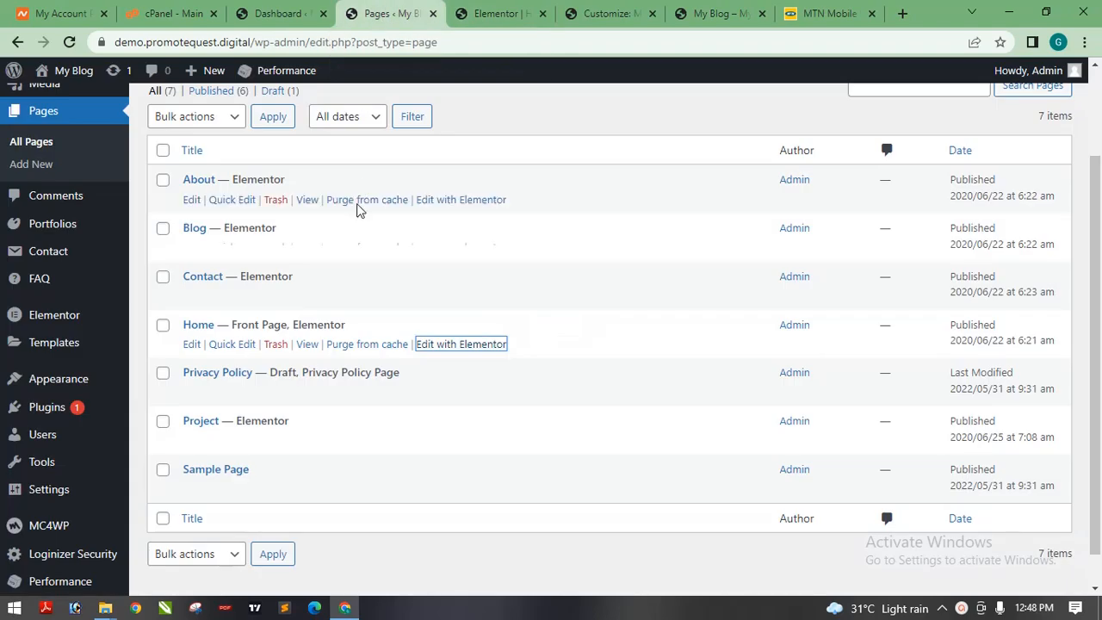
# Open the About page for editing with Elementor in another new tab
pyautogui.moveTo(1098, 231); pyautogui.dragTo(1099, 194)
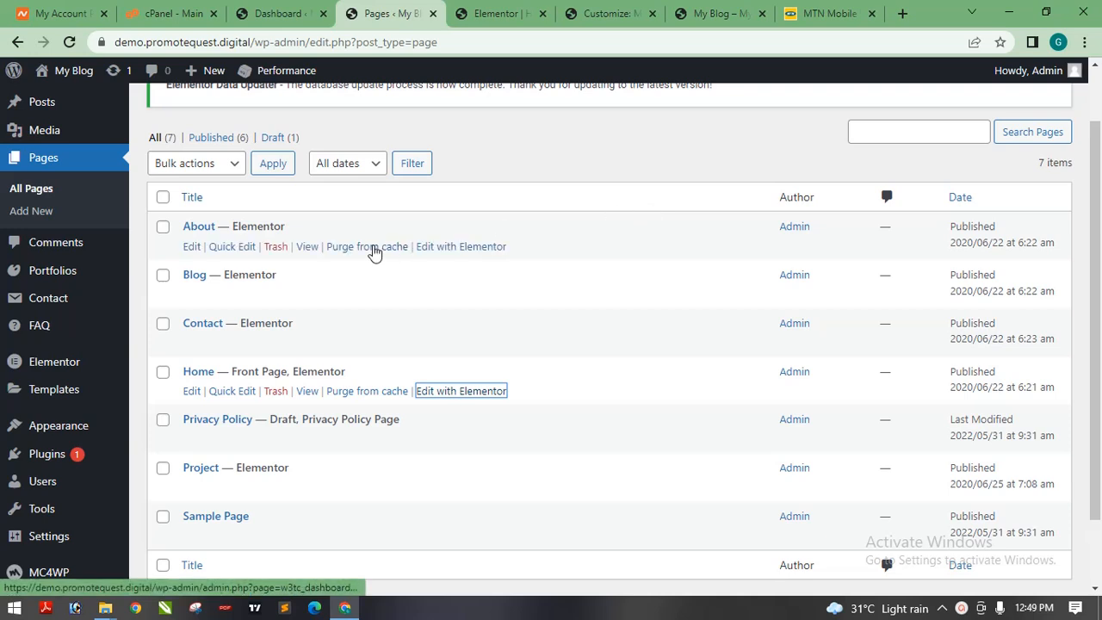
pyautogui.rightClick(464, 248)
pyautogui.click(513, 261)
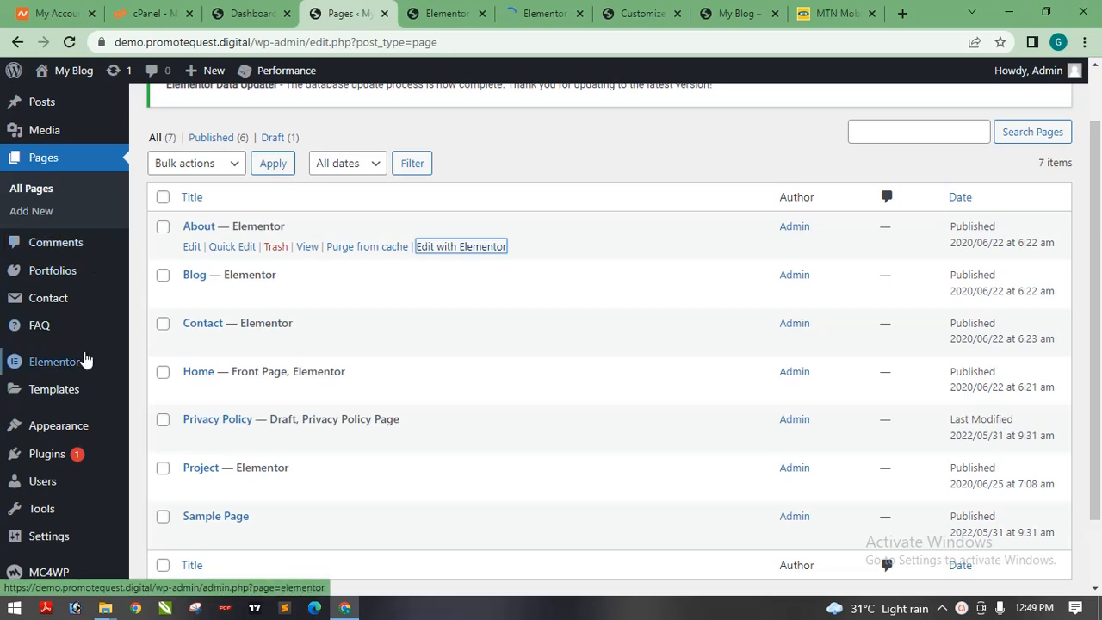
# Open the installed plugins in a new tab, place that tab beside the page list's tab, and look through the plugins
pyautogui.moveTo(85, 360)
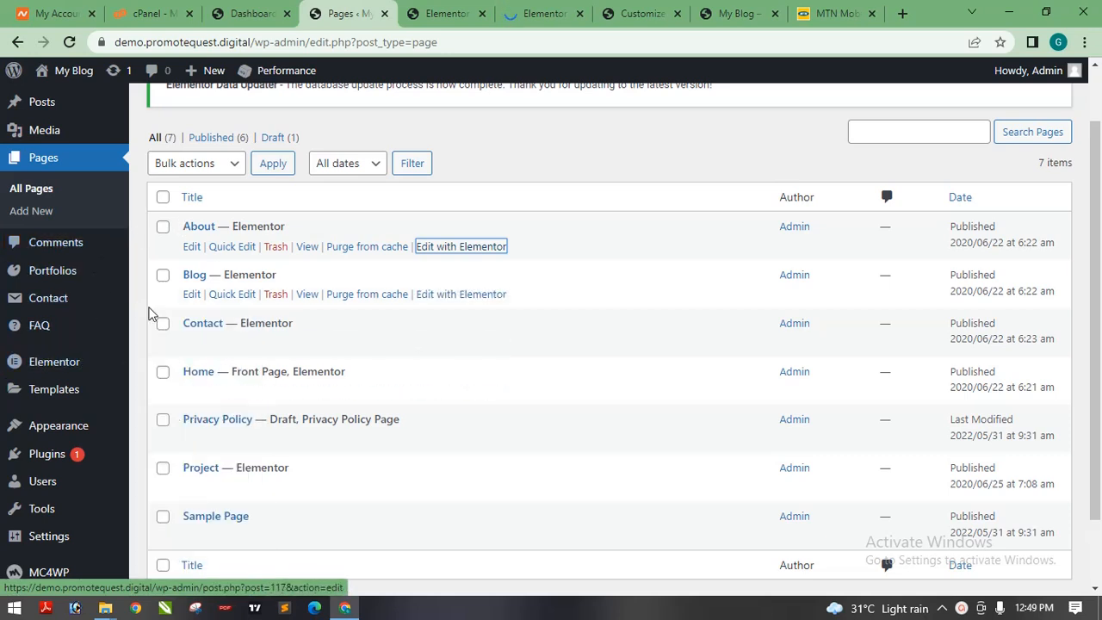
pyautogui.moveTo(102, 460)
pyautogui.rightClick(198, 457)
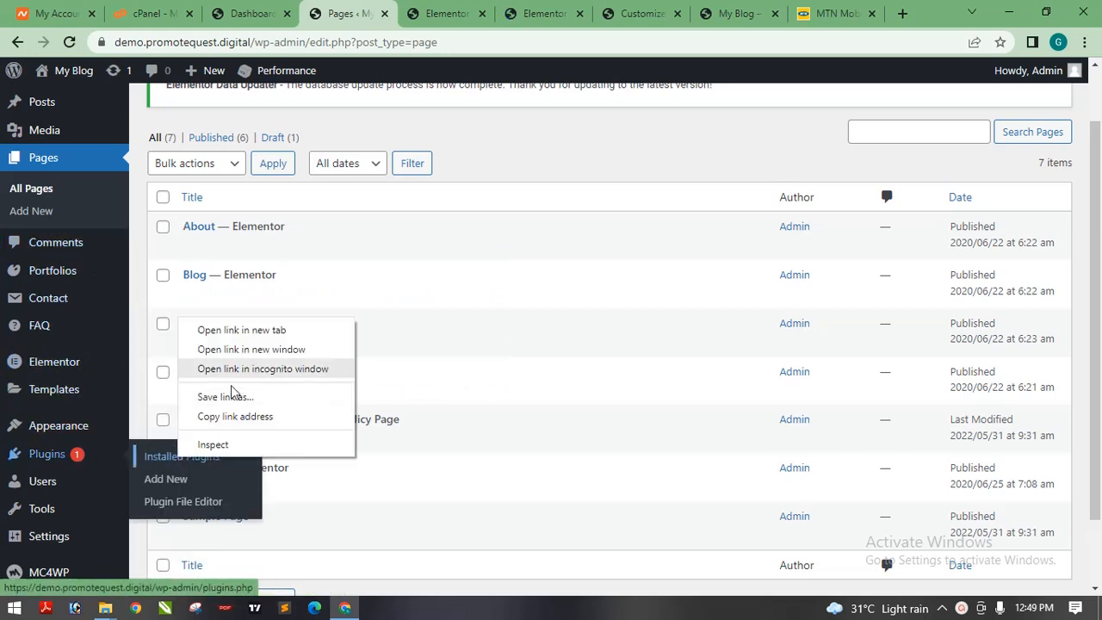
pyautogui.click(245, 331)
pyautogui.moveTo(566, 13); pyautogui.dragTo(399, 17)
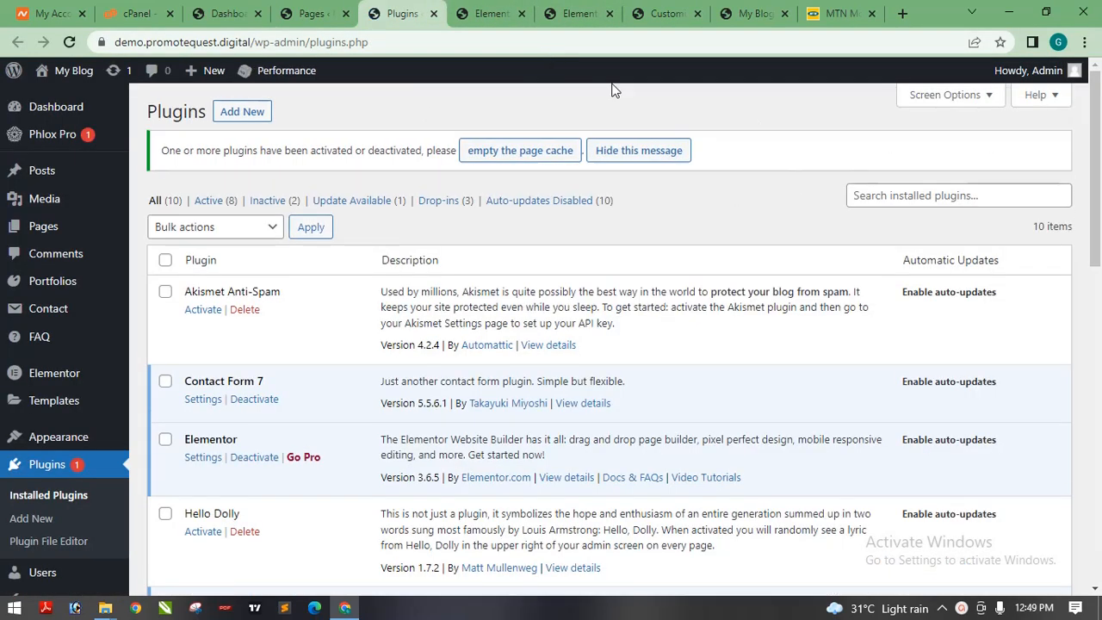
pyautogui.scroll(-2, 1100, 189)
pyautogui.moveTo(1101, 191)
pyautogui.mouseDown()
pyautogui.moveTo(1099, 461)
pyautogui.moveTo(1100, 177)
pyautogui.mouseUp()
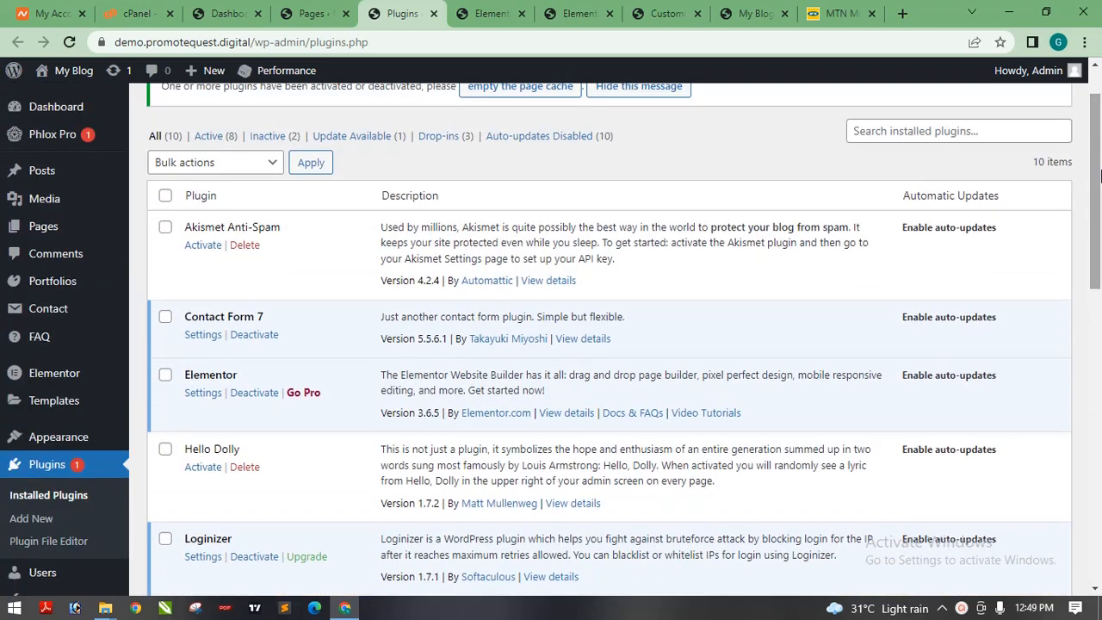
# Switch to the Home page's Elementor editor, view its main menu with the settings and navigation options, and return to the widgets
pyautogui.click(486, 12)
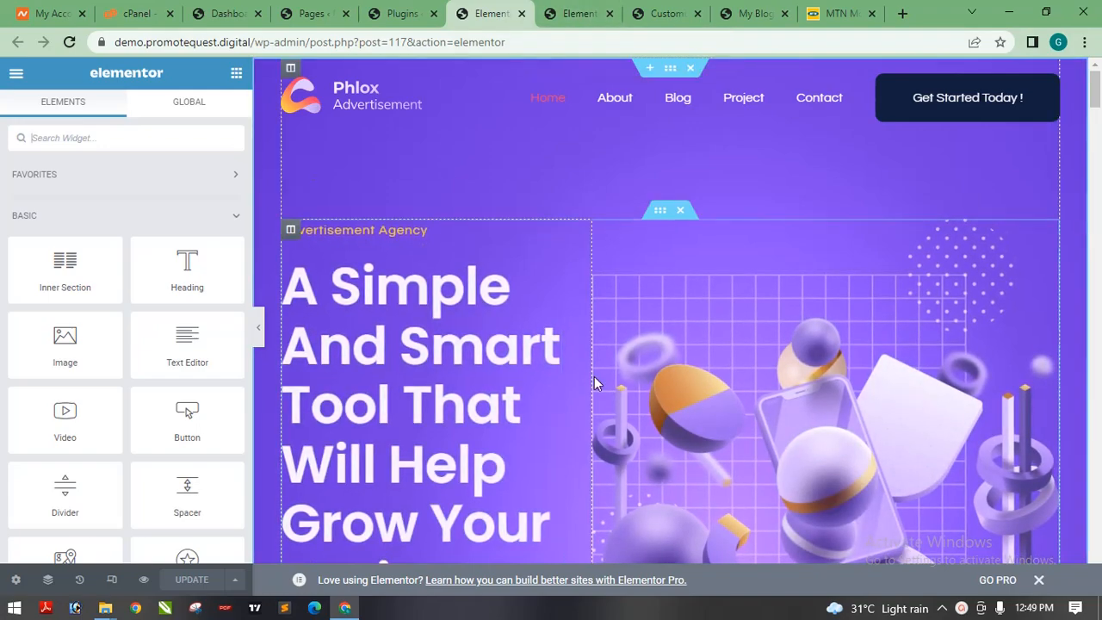
pyautogui.moveTo(1099, 93)
pyautogui.mouseDown()
pyautogui.moveTo(1099, 182)
pyautogui.moveTo(1099, 79)
pyautogui.mouseUp()
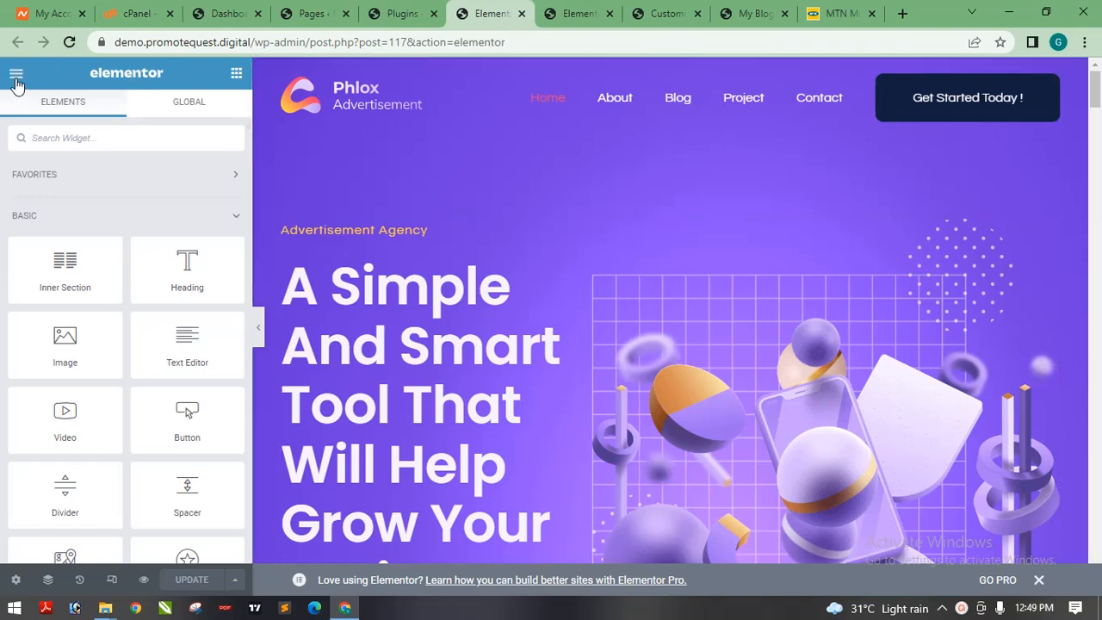
pyautogui.click(16, 76)
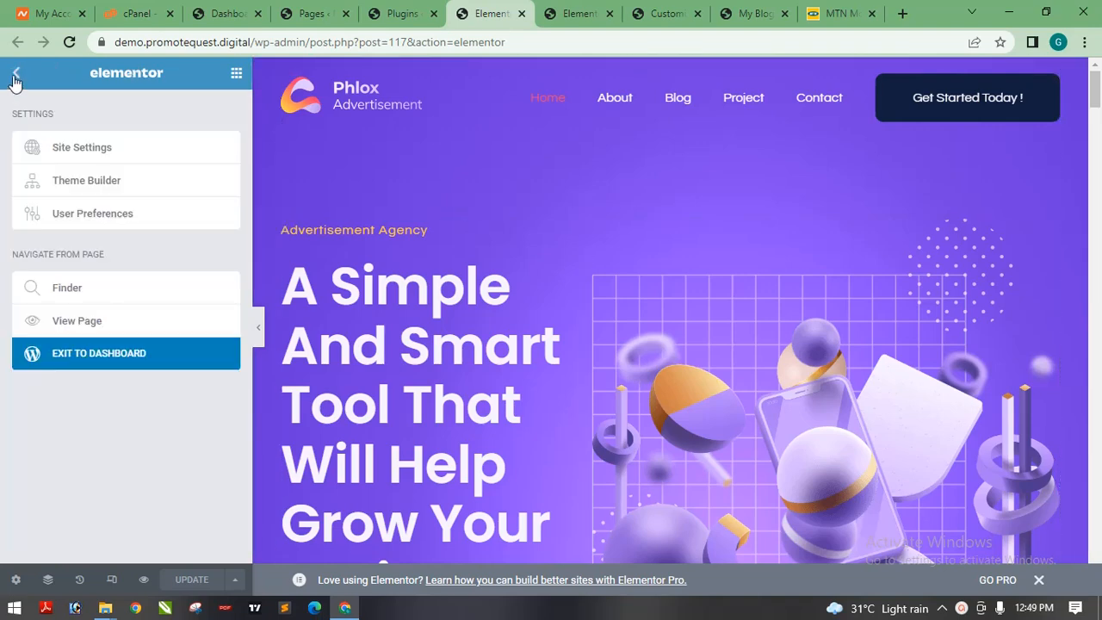
pyautogui.click(15, 77)
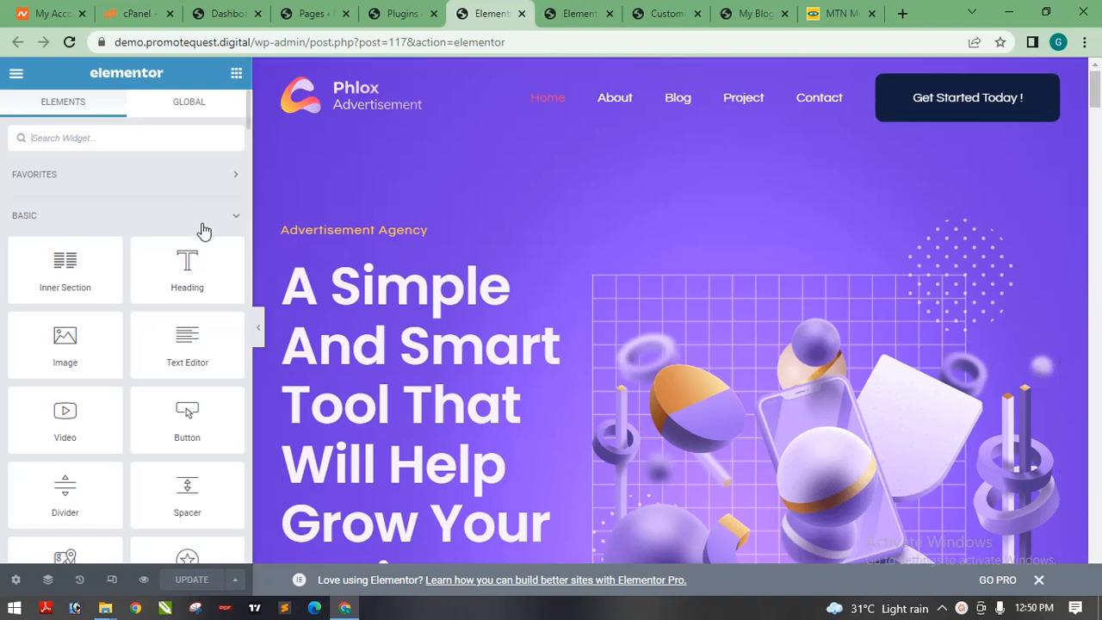
# Collapse the Basic widget category, browse the Pro widgets, and check whether the Slides widget can be used
pyautogui.click(204, 231)
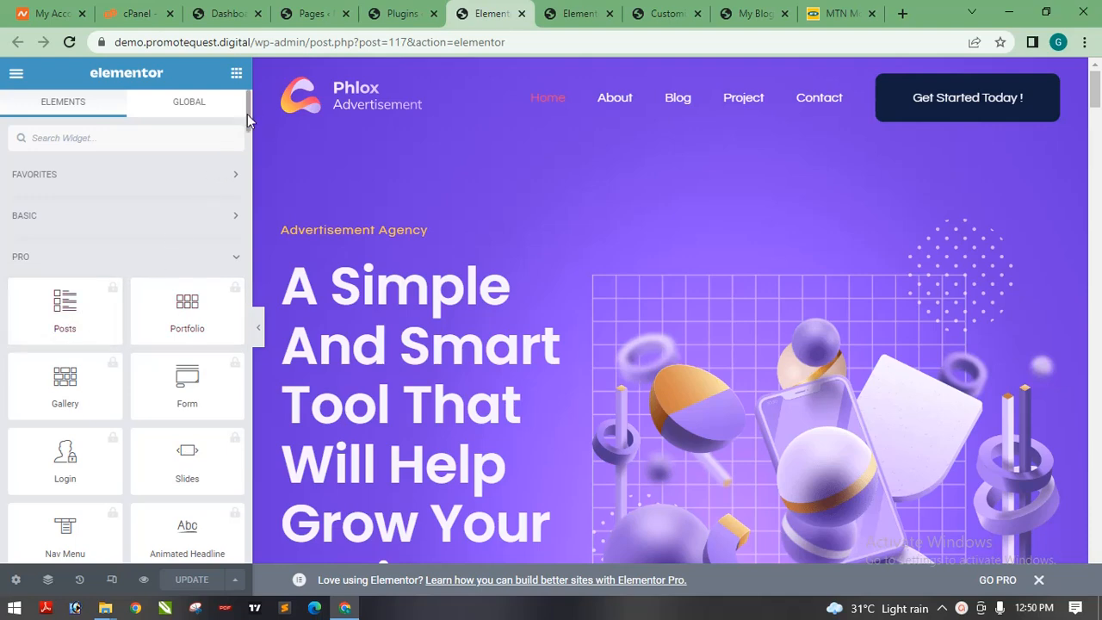
pyautogui.moveTo(247, 120); pyautogui.dragTo(248, 146)
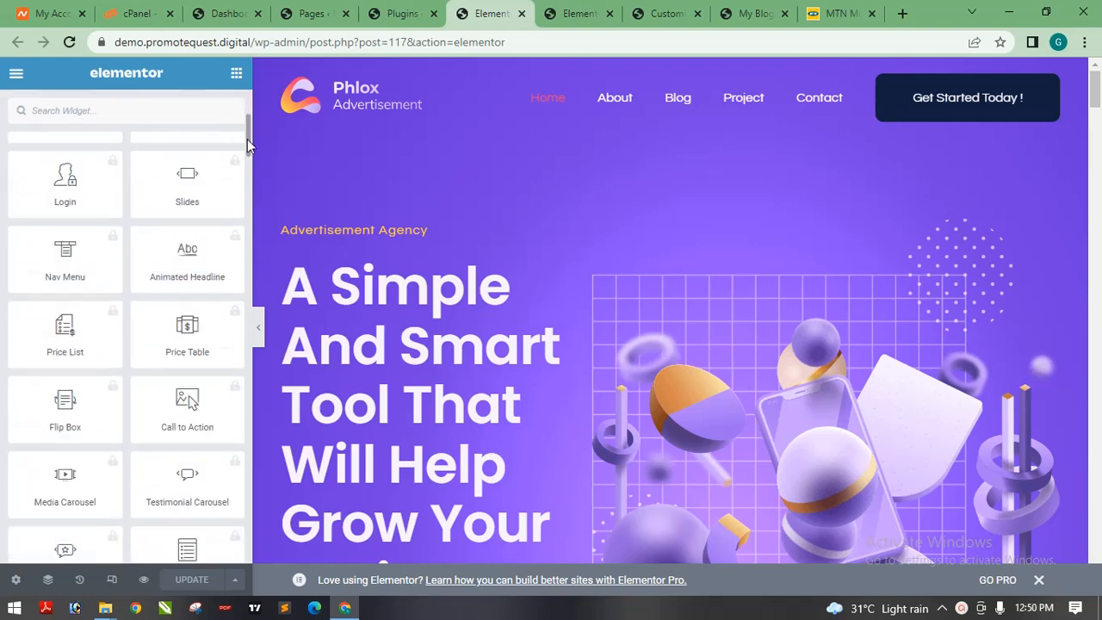
pyautogui.click(189, 197)
pyautogui.click(304, 180)
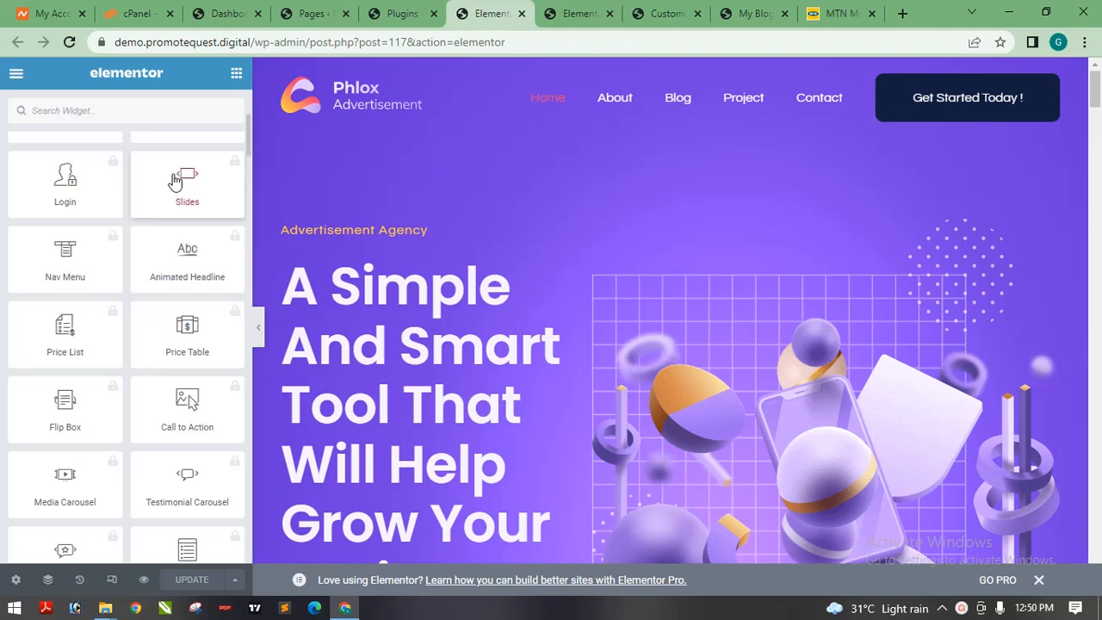
pyautogui.click(176, 180)
pyautogui.click(332, 192)
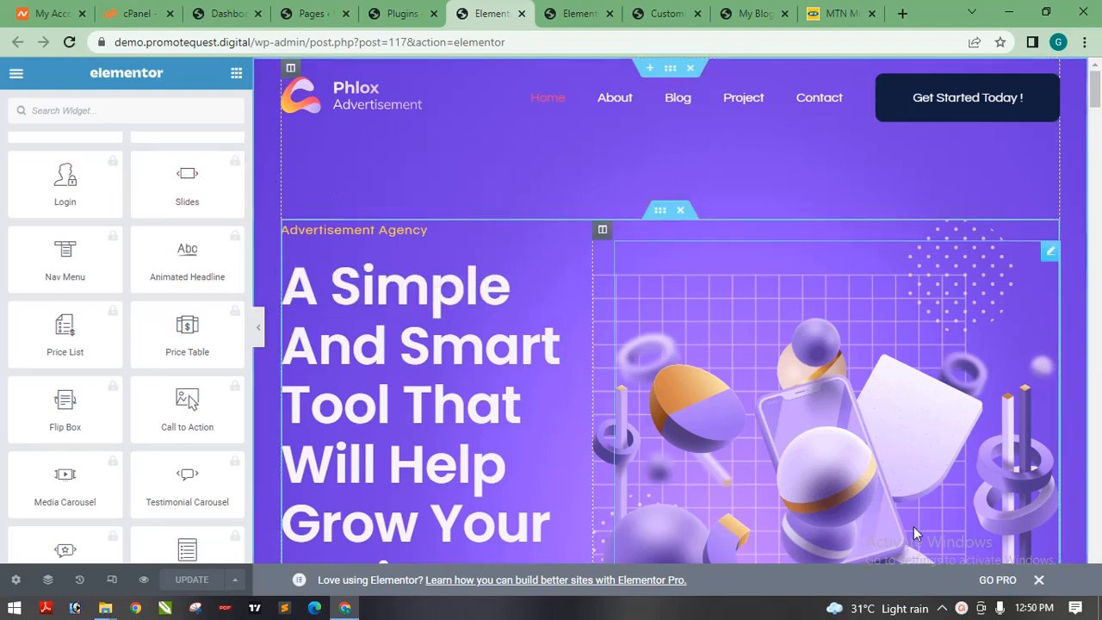
pyautogui.click(965, 610)
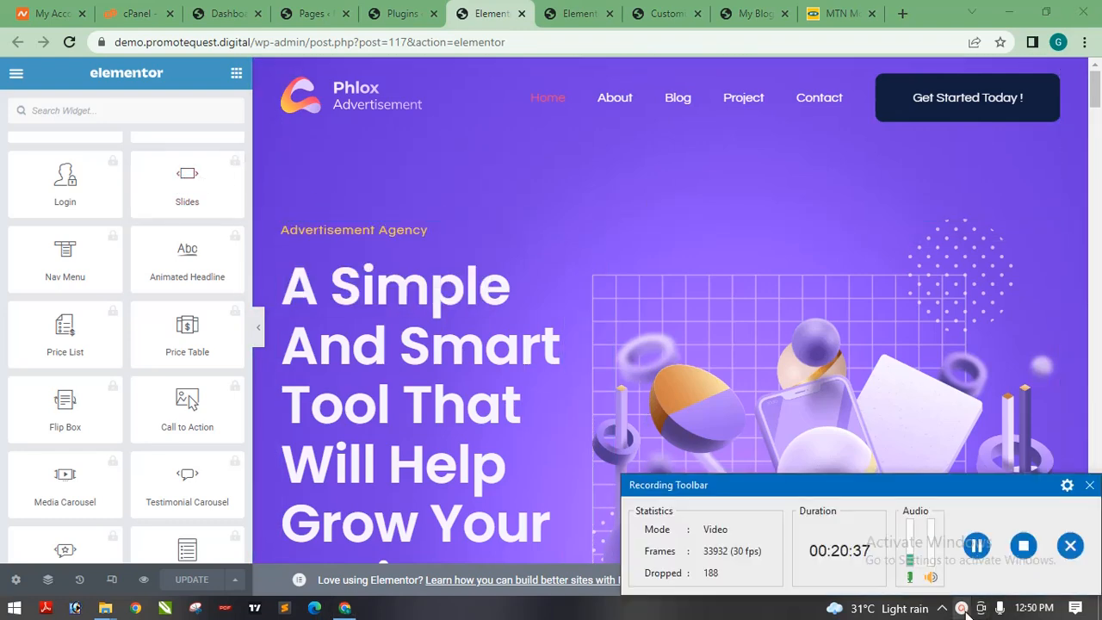
pyautogui.click(983, 552)
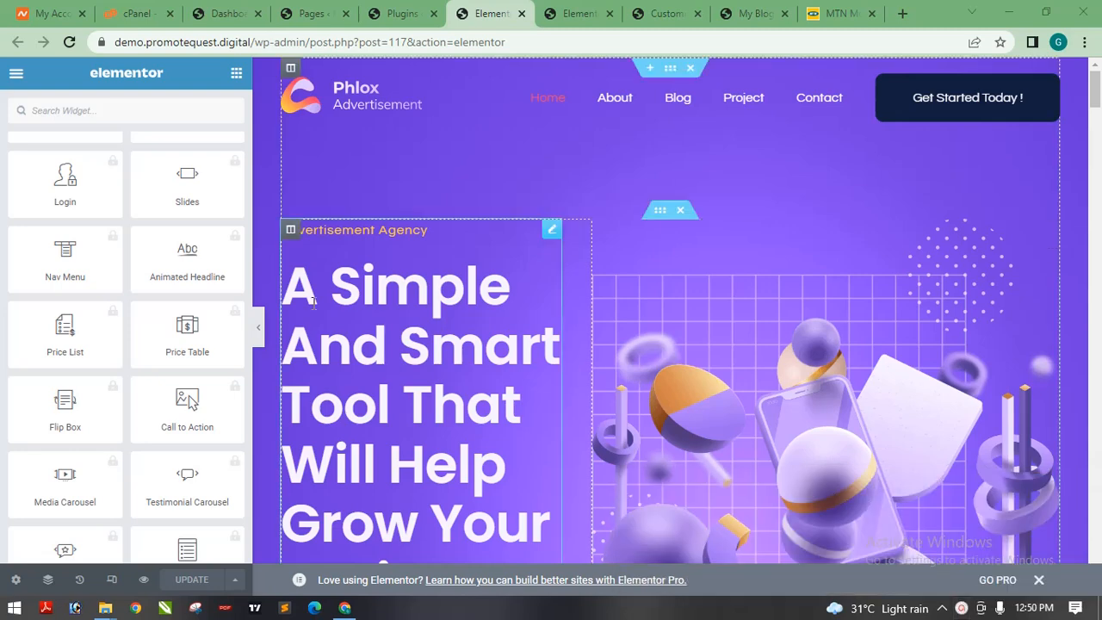
# Browse the Phlox Pro widgets in the Home page editor's widget list
pyautogui.scroll(-10, 246, 150)
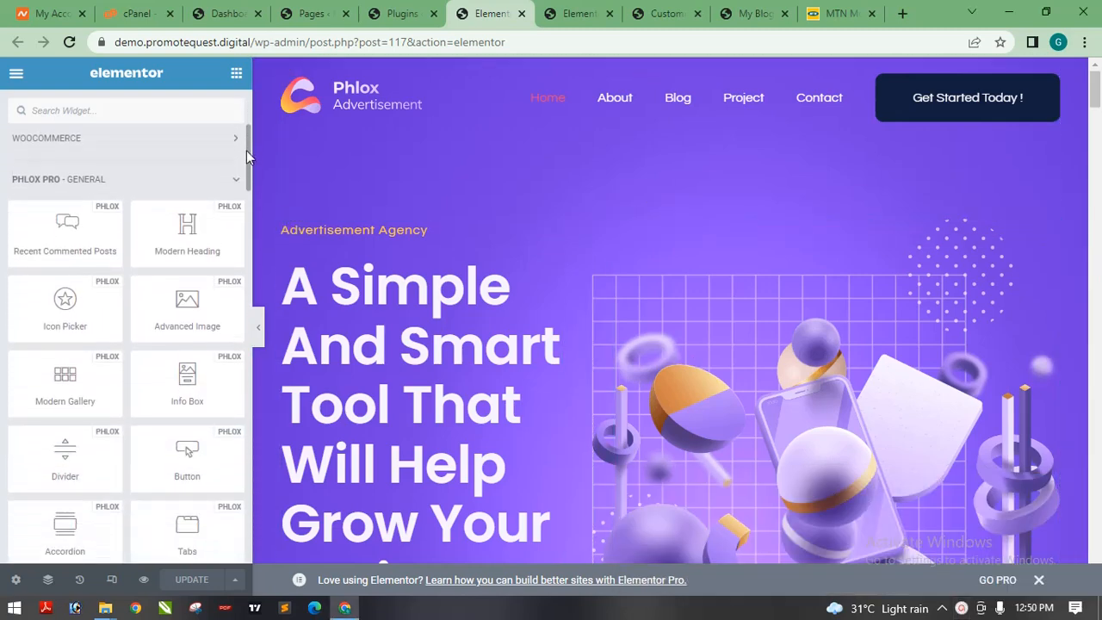
pyautogui.moveTo(247, 150); pyautogui.dragTo(249, 279)
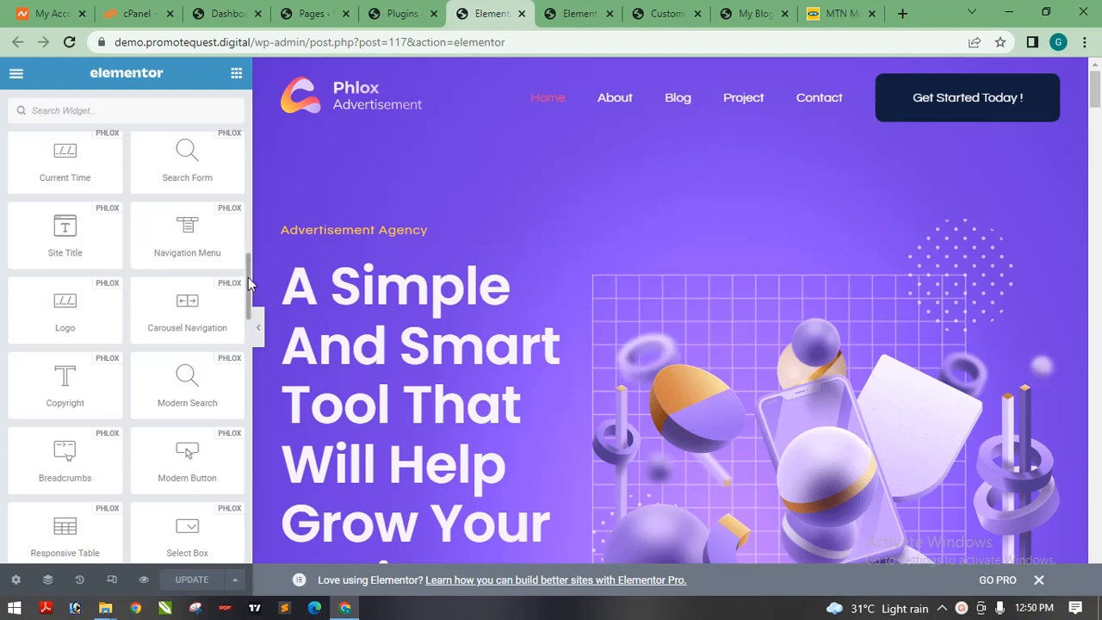
pyautogui.moveTo(249, 285); pyautogui.dragTo(241, 217)
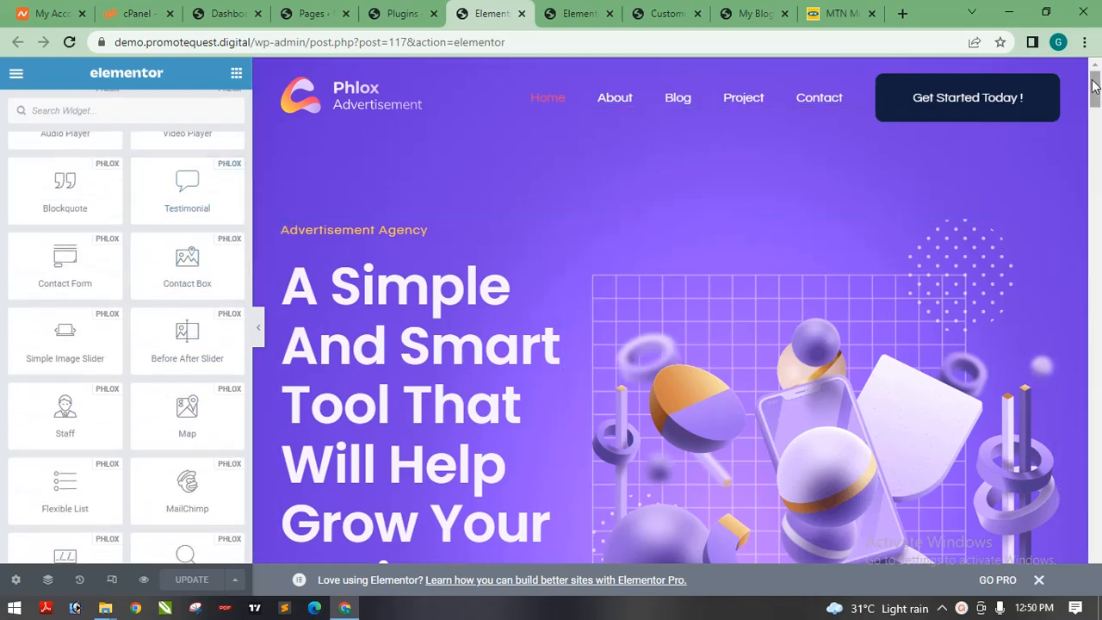
# Try removing the highlighted text "all the tools you need in one workspace" from the yellow section's secondary heading, and undo the removal
pyautogui.moveTo(1095, 84); pyautogui.dragTo(1097, 140)
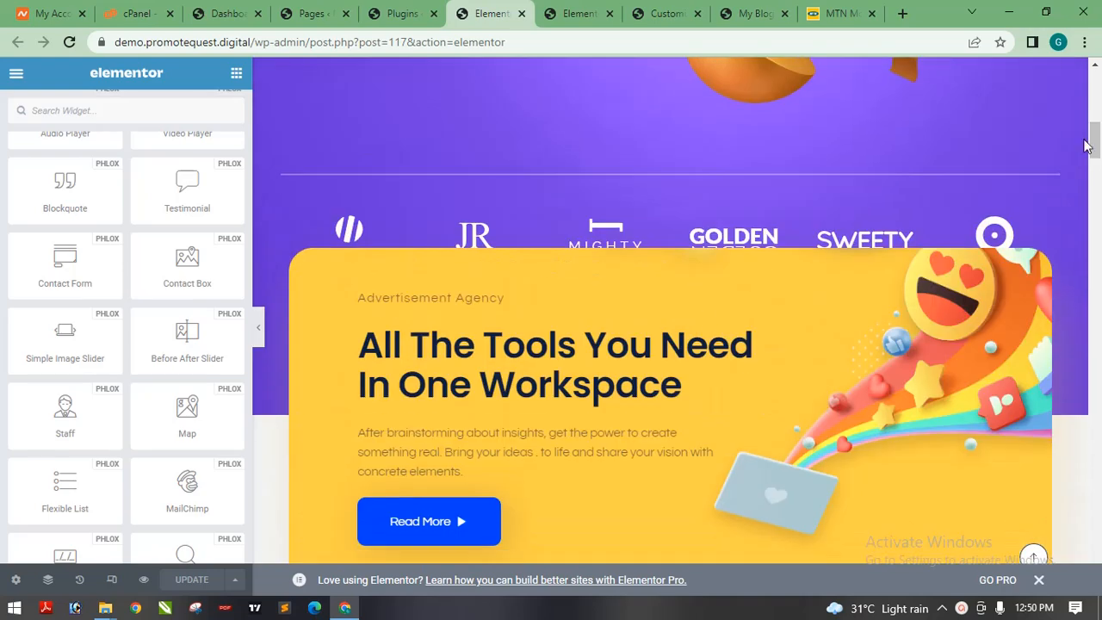
pyautogui.click(626, 353)
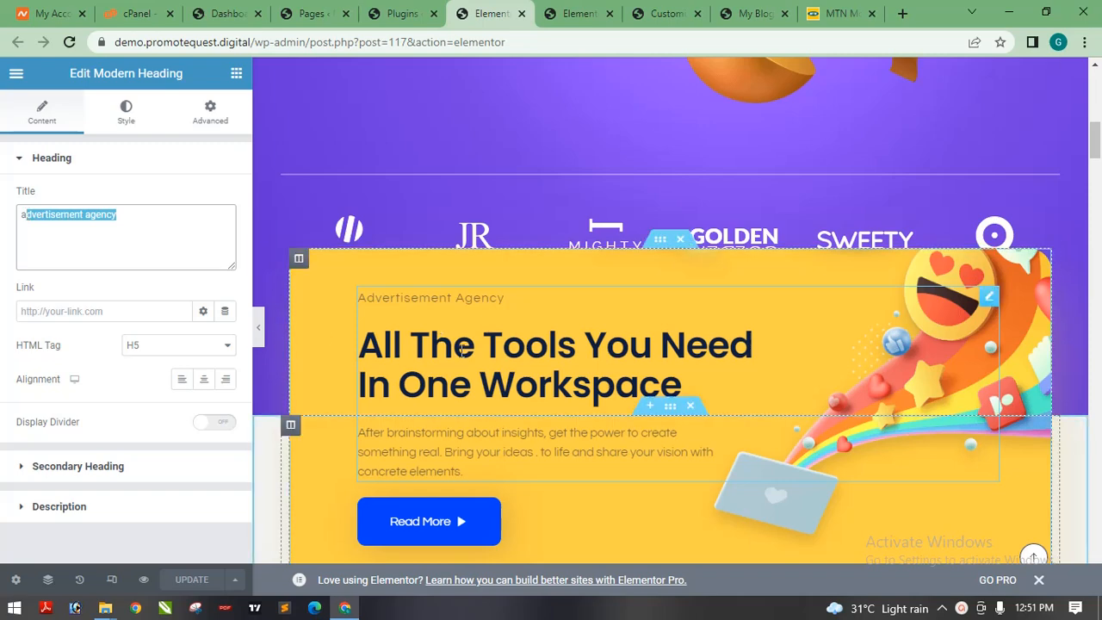
pyautogui.click(138, 466)
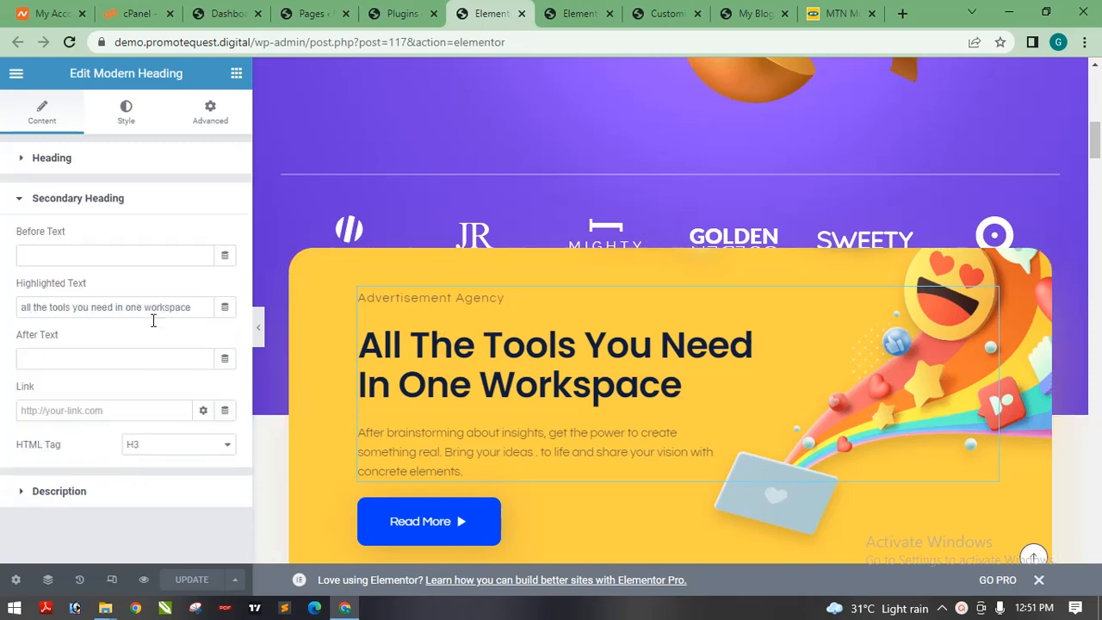
pyautogui.moveTo(199, 311); pyautogui.dragTo(3, 303)
pyautogui.press('BackSpace')
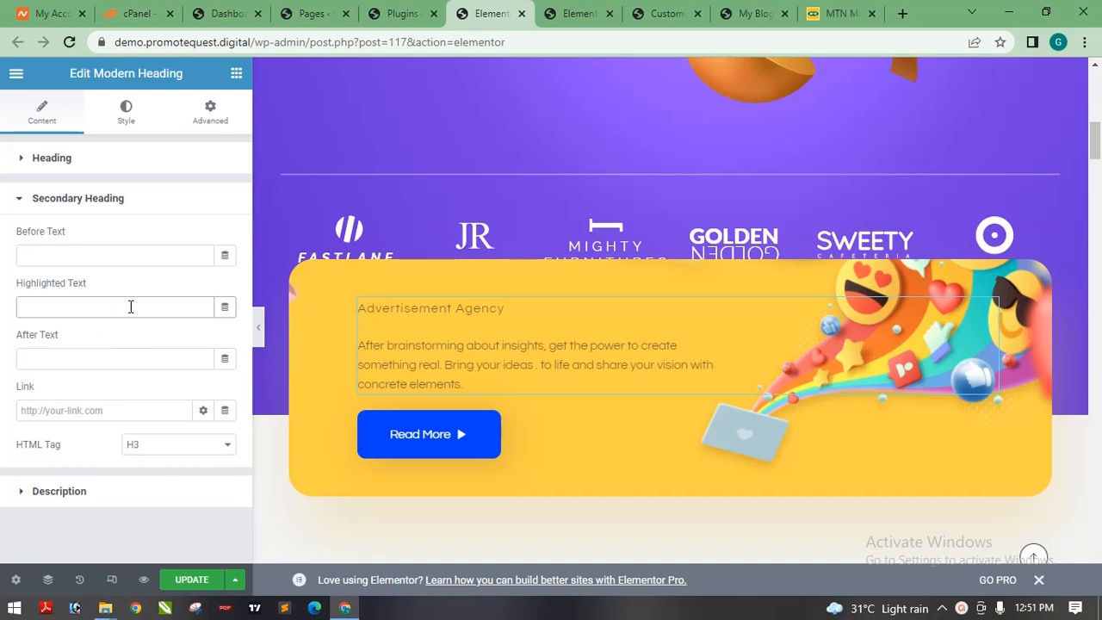
pyautogui.hotkey('ctrl', 'z')
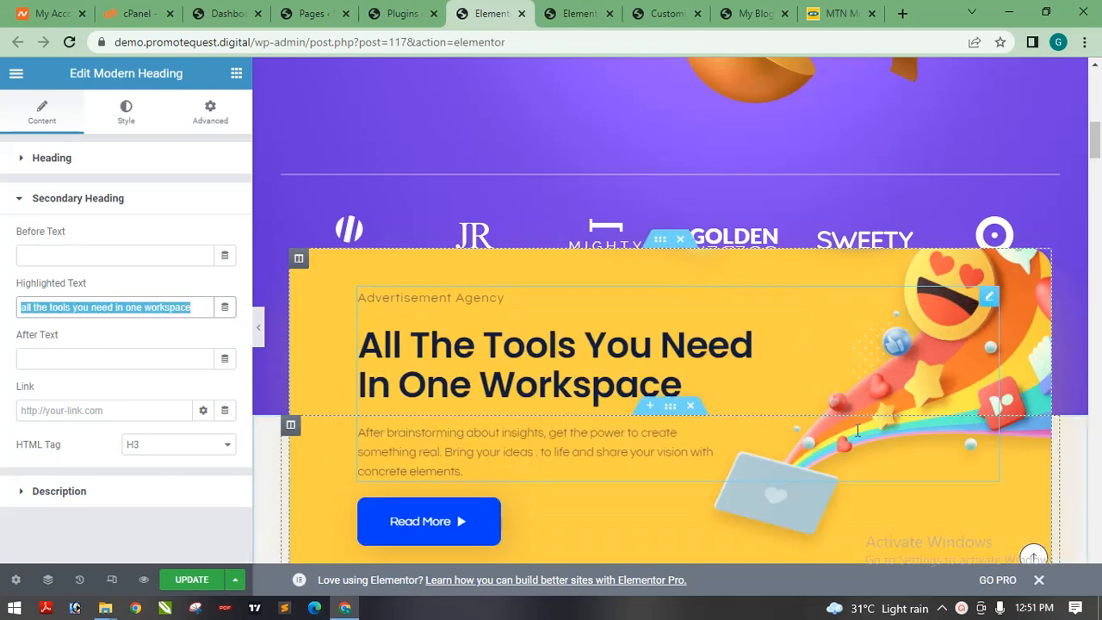
# View the content settings of the "Our Services" heading and return to the start of the Home page
pyautogui.moveTo(1096, 149); pyautogui.dragTo(1097, 190)
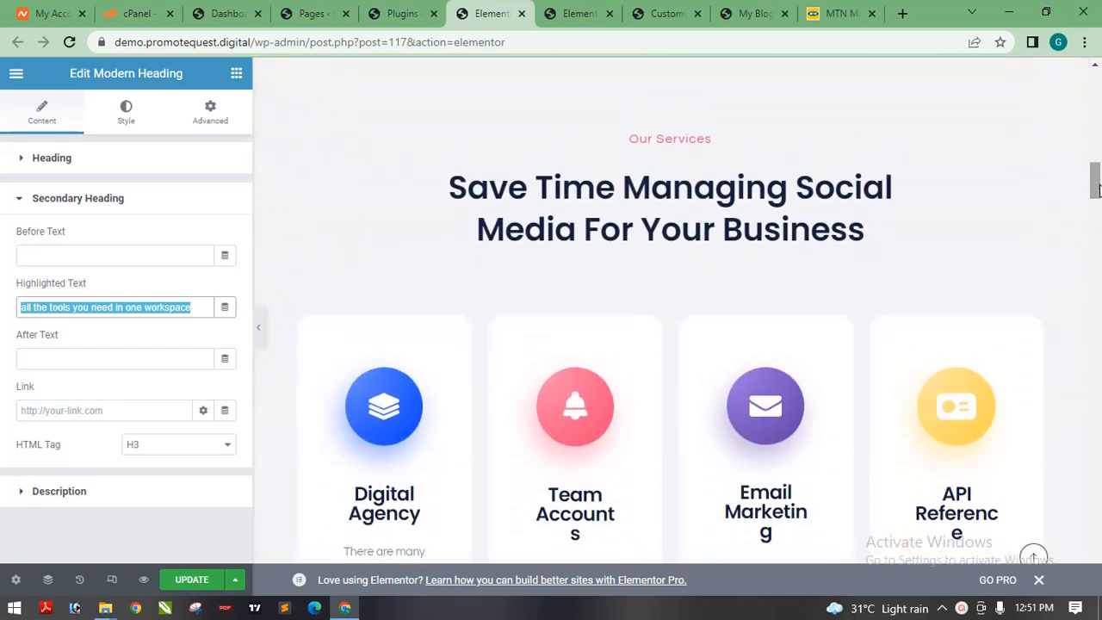
pyautogui.click(725, 211)
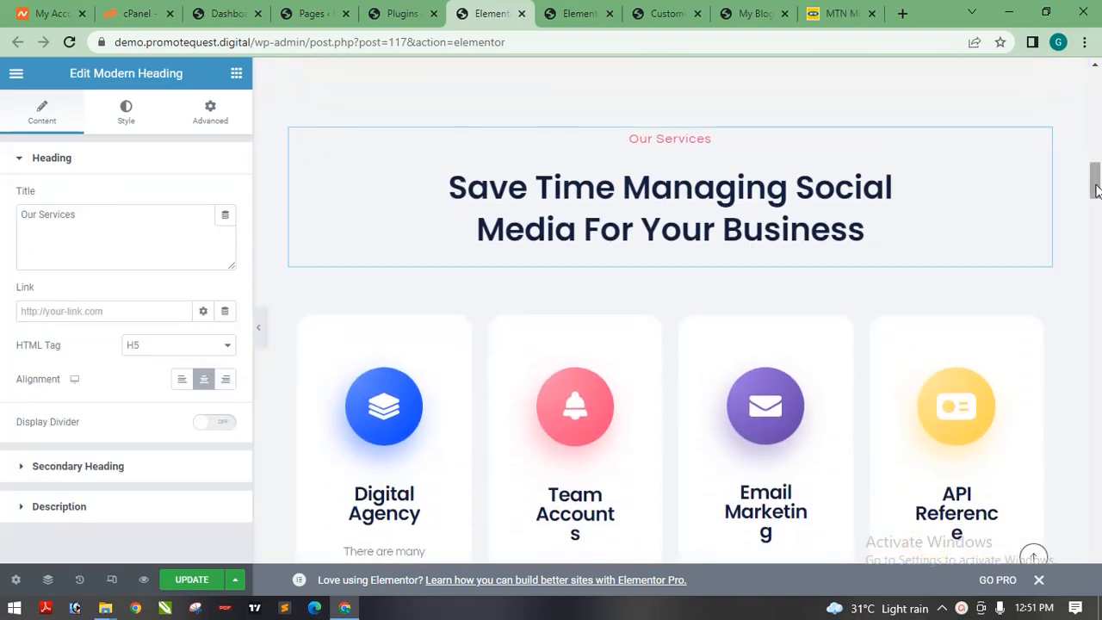
pyautogui.moveTo(1090, 178); pyautogui.dragTo(1097, 93)
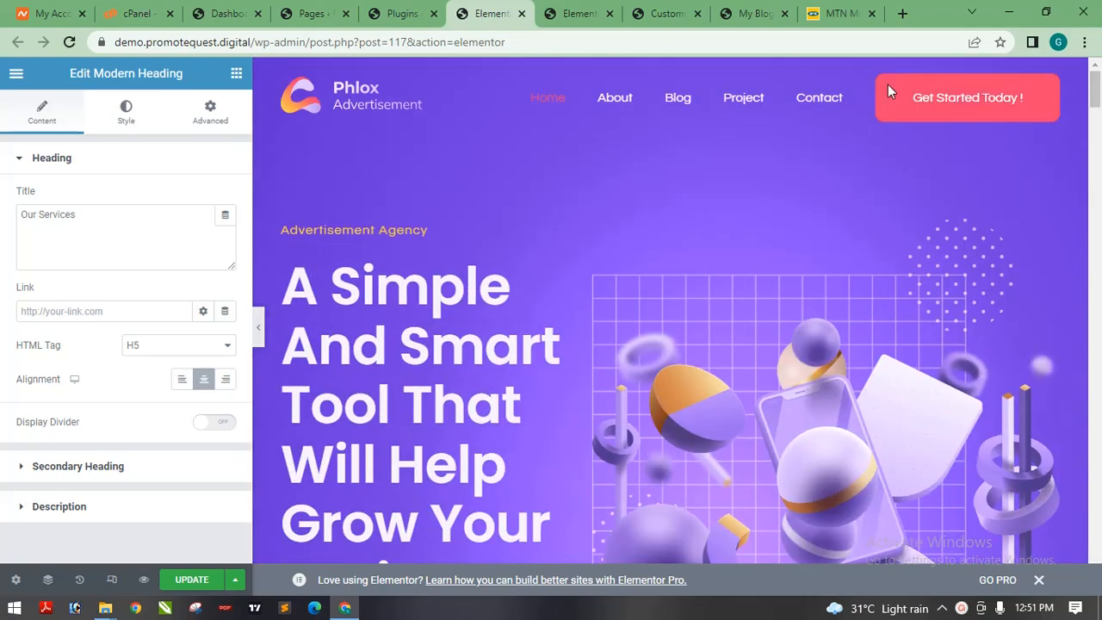
# Look through the plugins page, the Home page's footer and the About page in their open tabs
pyautogui.click(569, 14)
pyautogui.click(507, 16)
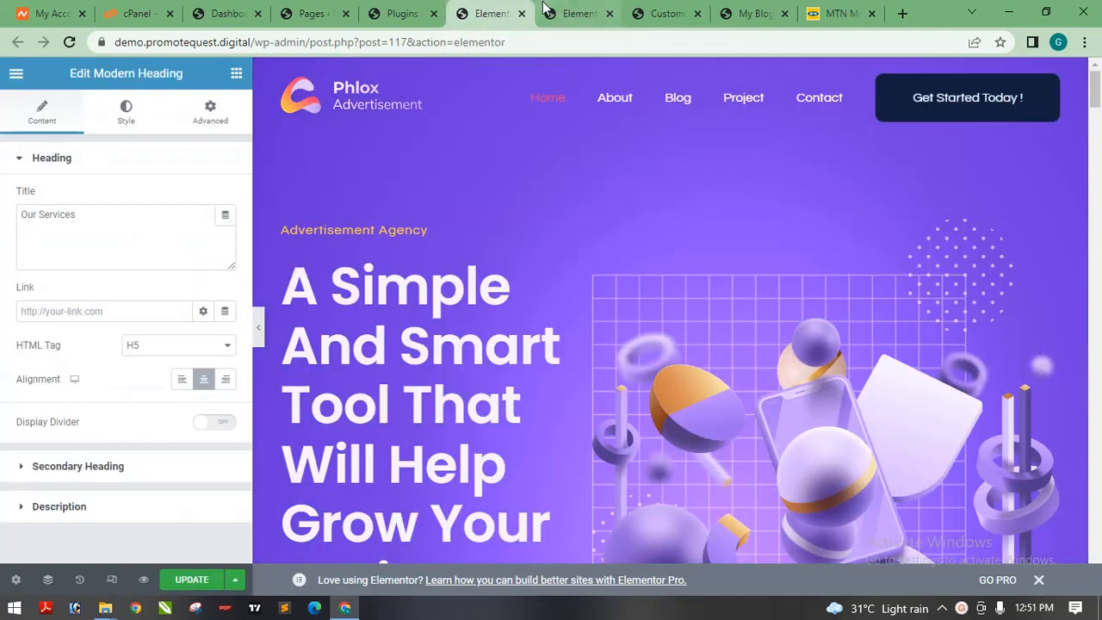
pyautogui.click(394, 14)
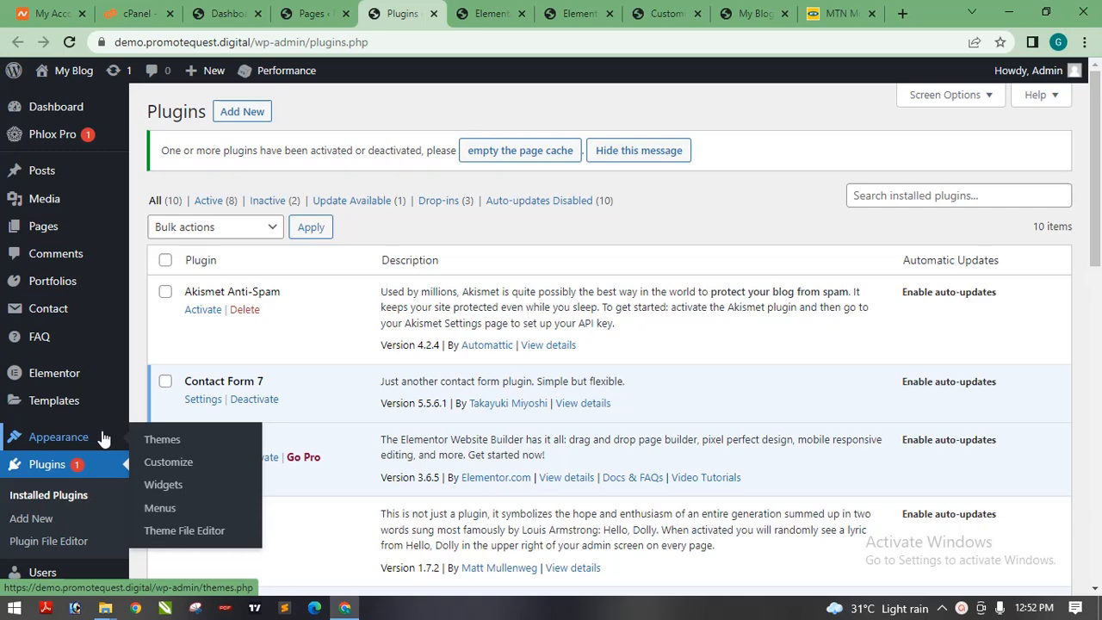
pyautogui.click(579, 14)
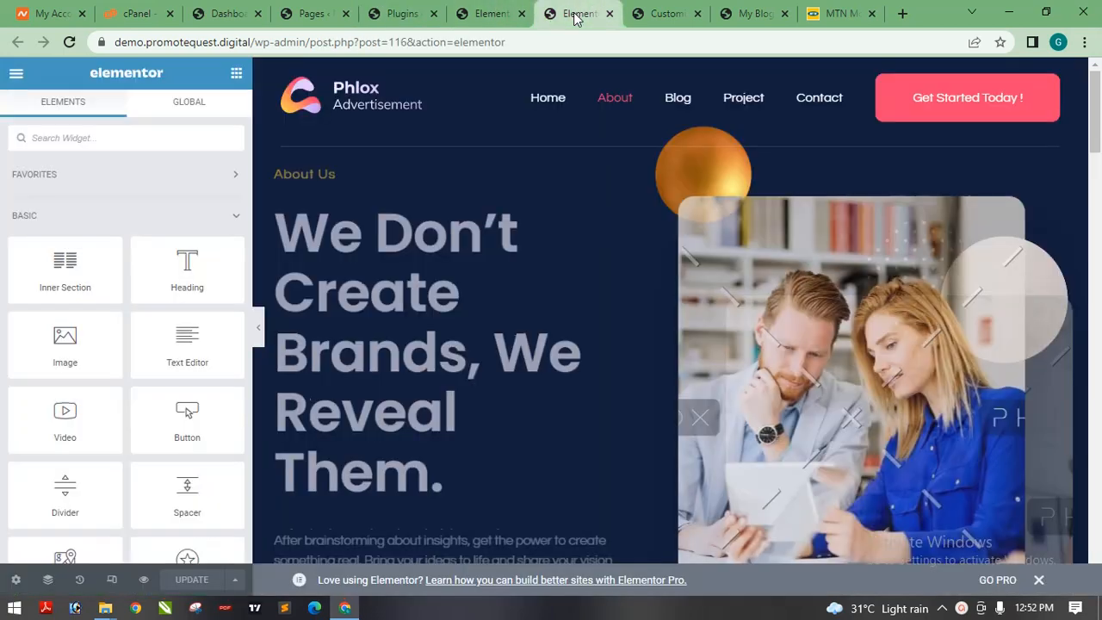
pyautogui.click(495, 15)
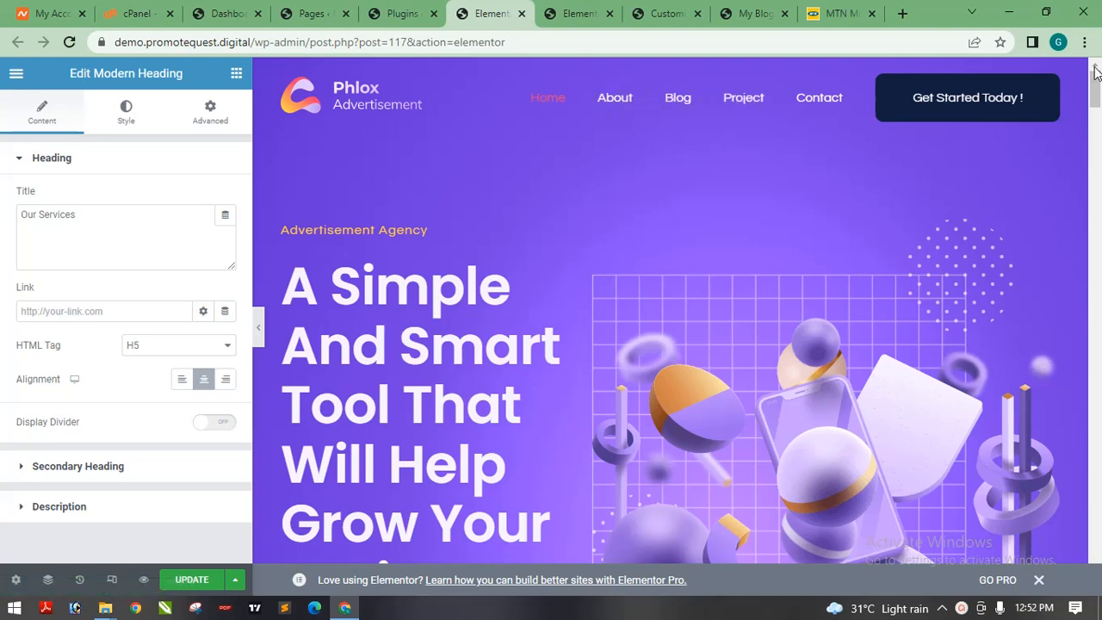
pyautogui.moveTo(1095, 72); pyautogui.dragTo(1099, 582)
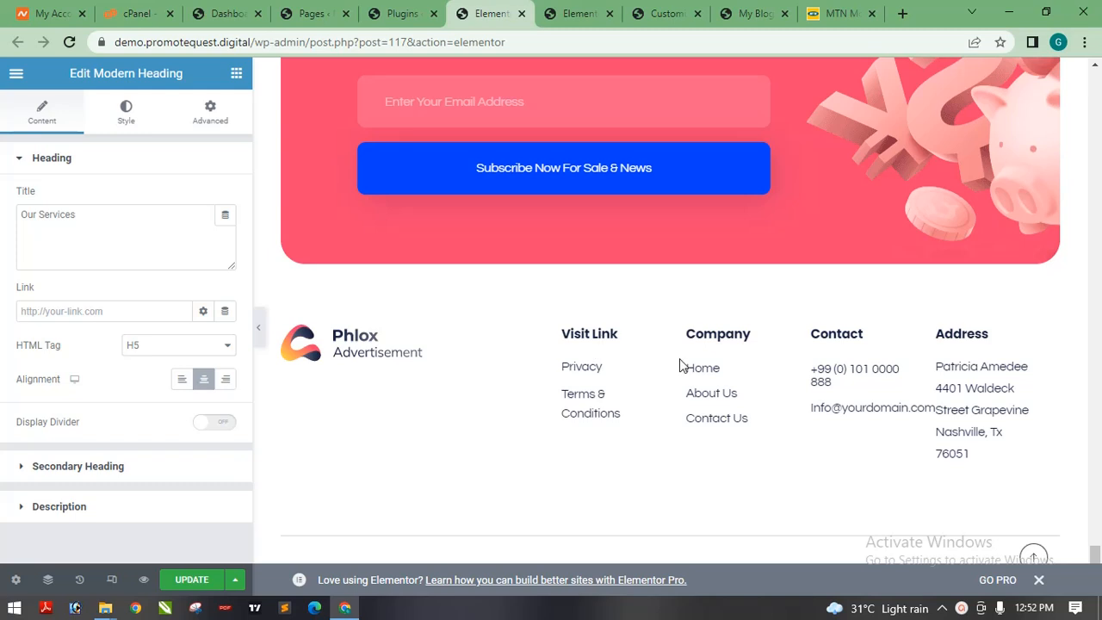
pyautogui.click(561, 18)
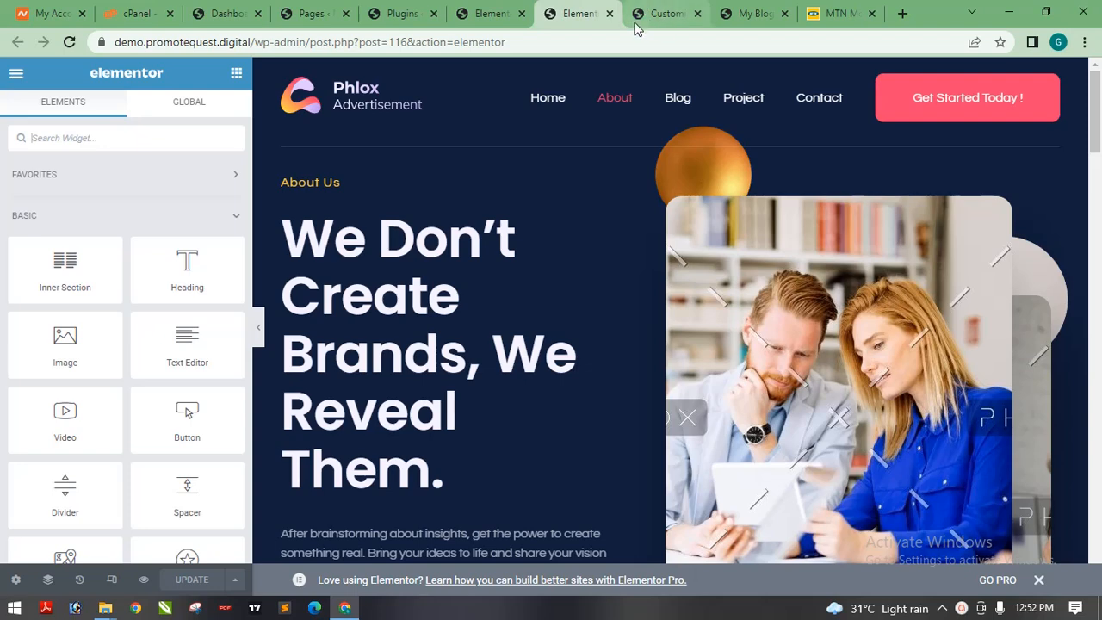
# In the theme Customizer, find the header templates and open the current Site Header in the Header Builder
pyautogui.click(686, 12)
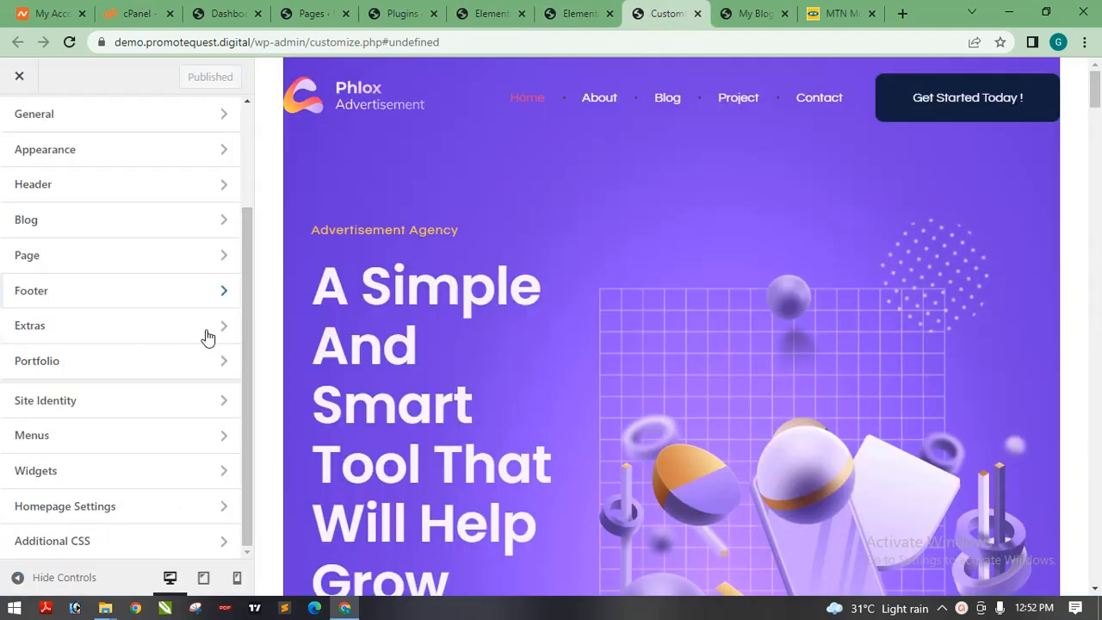
pyautogui.moveTo(248, 308); pyautogui.dragTo(248, 281)
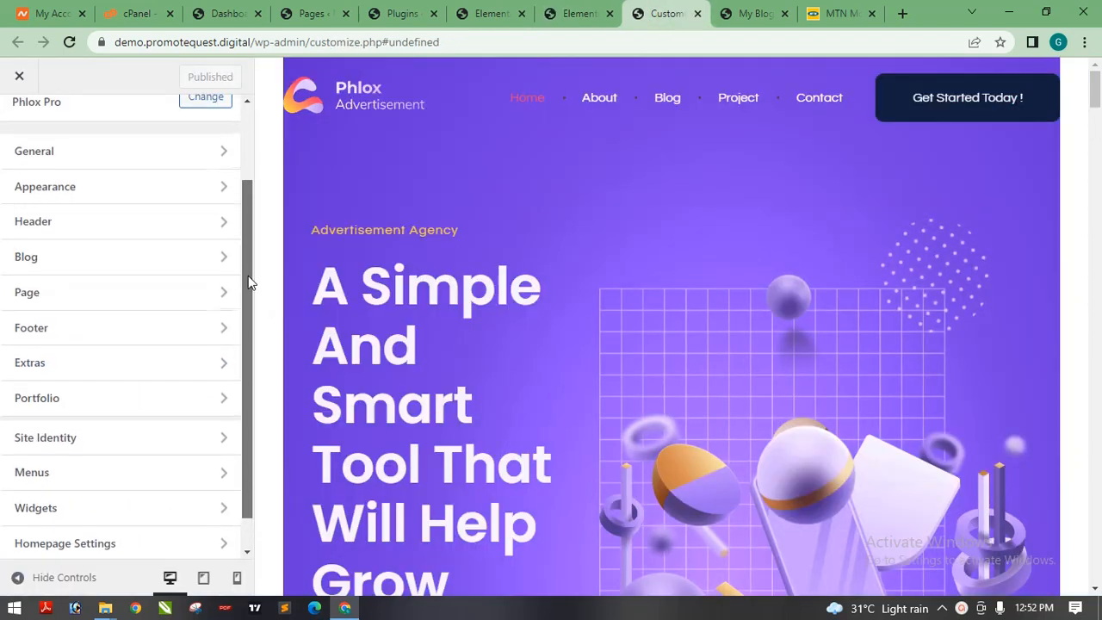
pyautogui.click(144, 233)
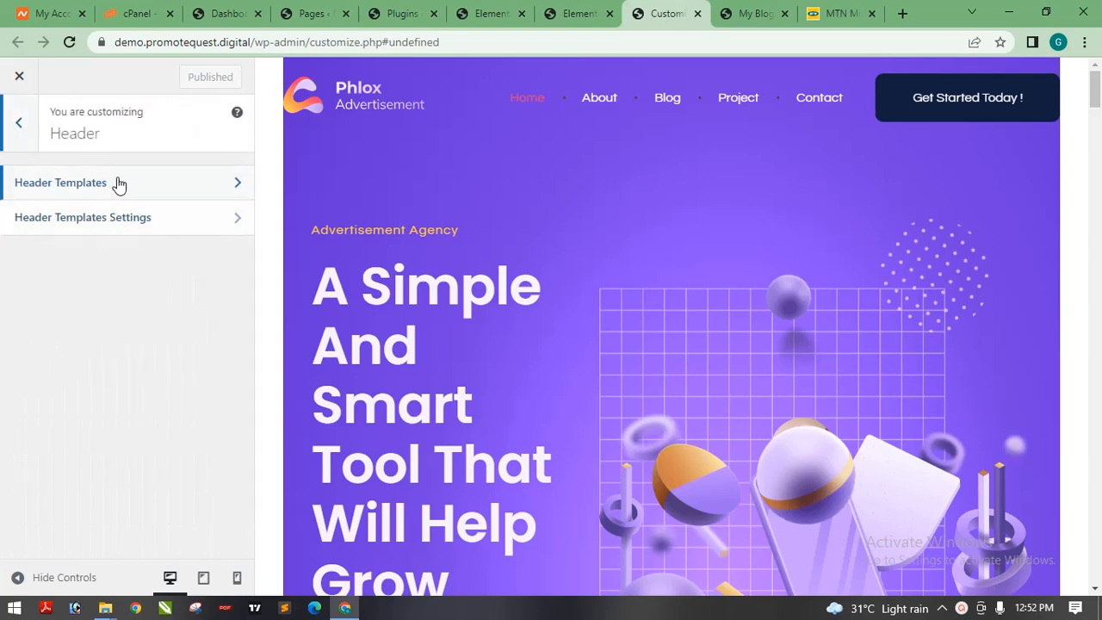
pyautogui.click(148, 188)
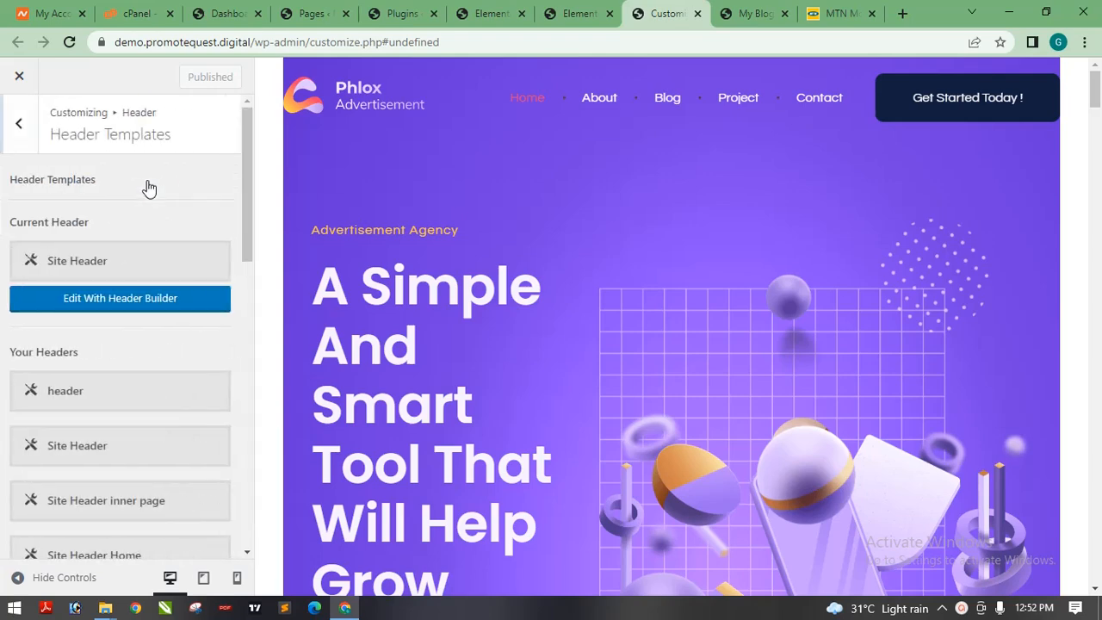
pyautogui.click(106, 302)
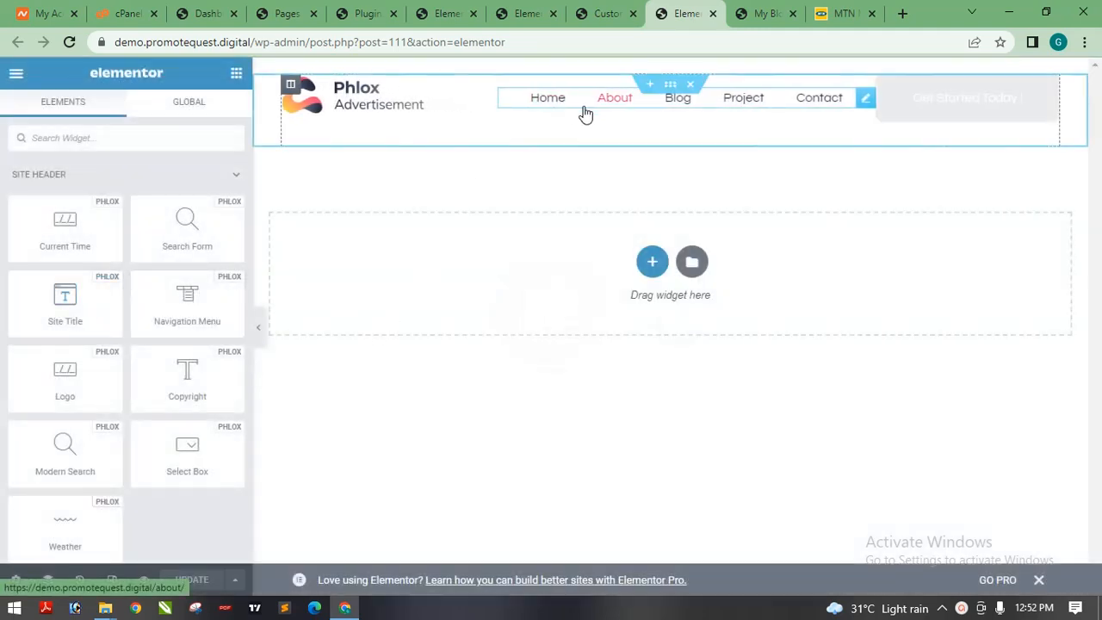
# View the settings of the header's navigation menu, "Get Started Today !" button and logo
pyautogui.click(582, 105)
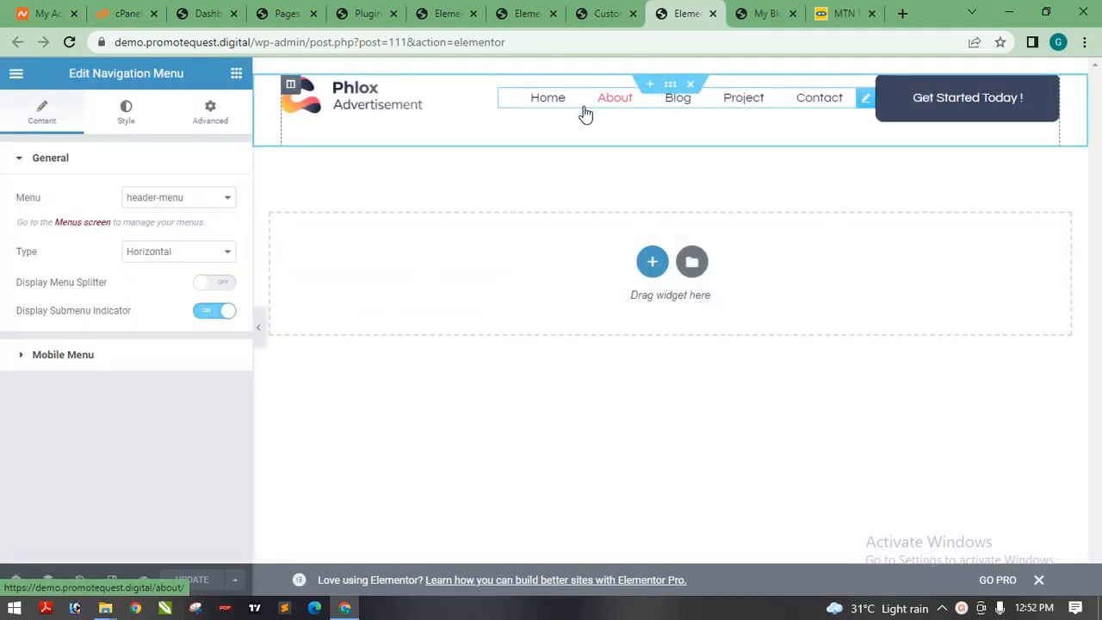
pyautogui.click(942, 104)
pyautogui.click(308, 104)
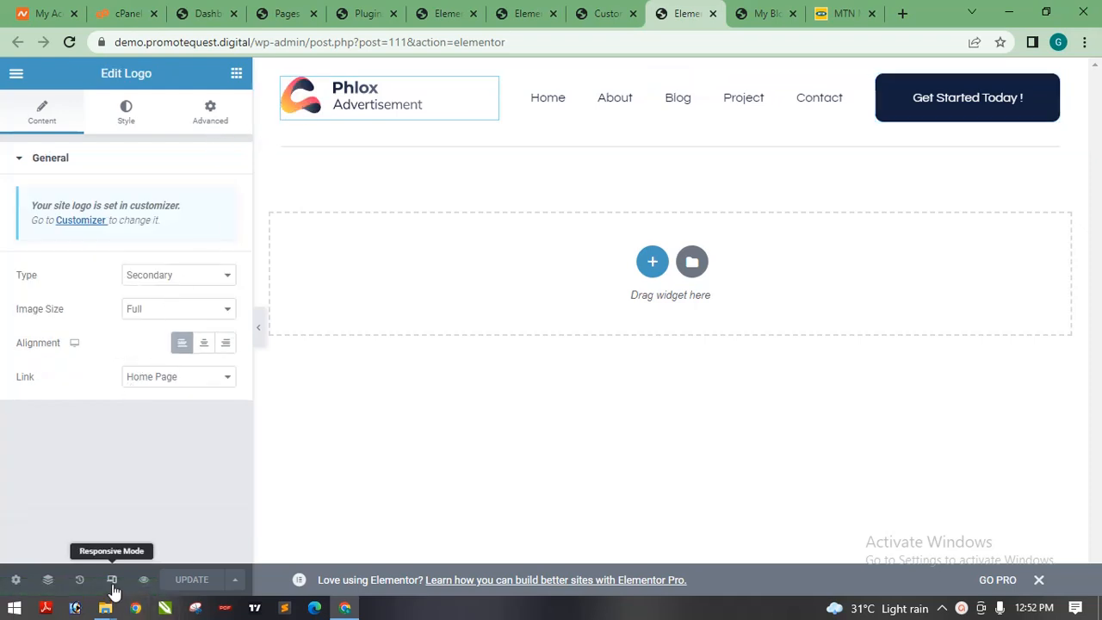
# Preview the header in responsive mode at mobile size, check the collapsed navigation menu, and return to the desktop view
pyautogui.click(112, 580)
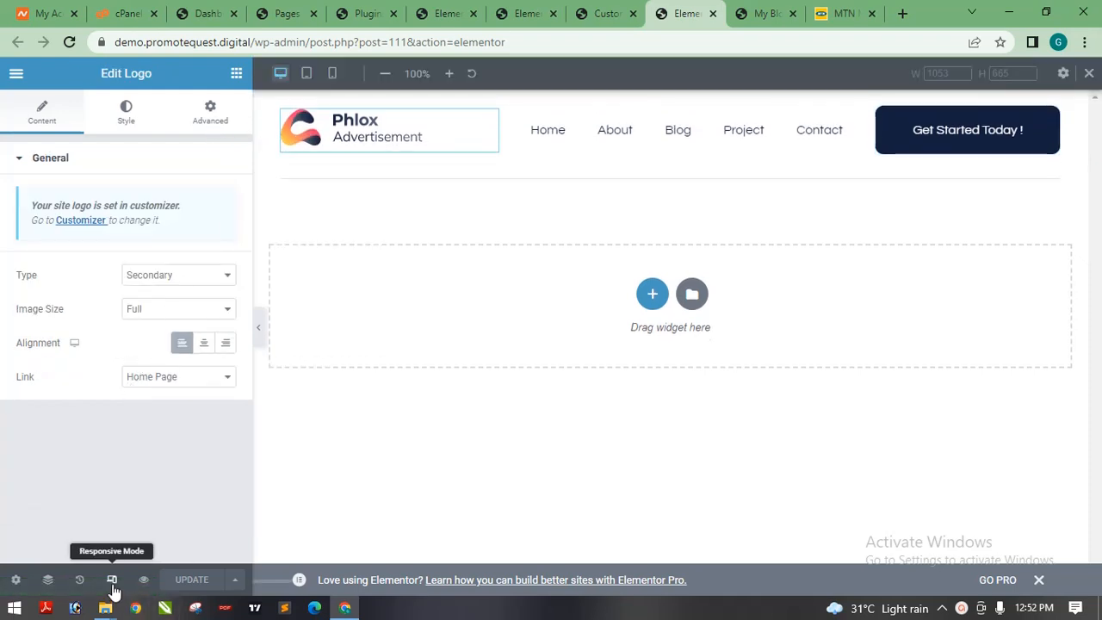
pyautogui.click(335, 70)
pyautogui.click(609, 172)
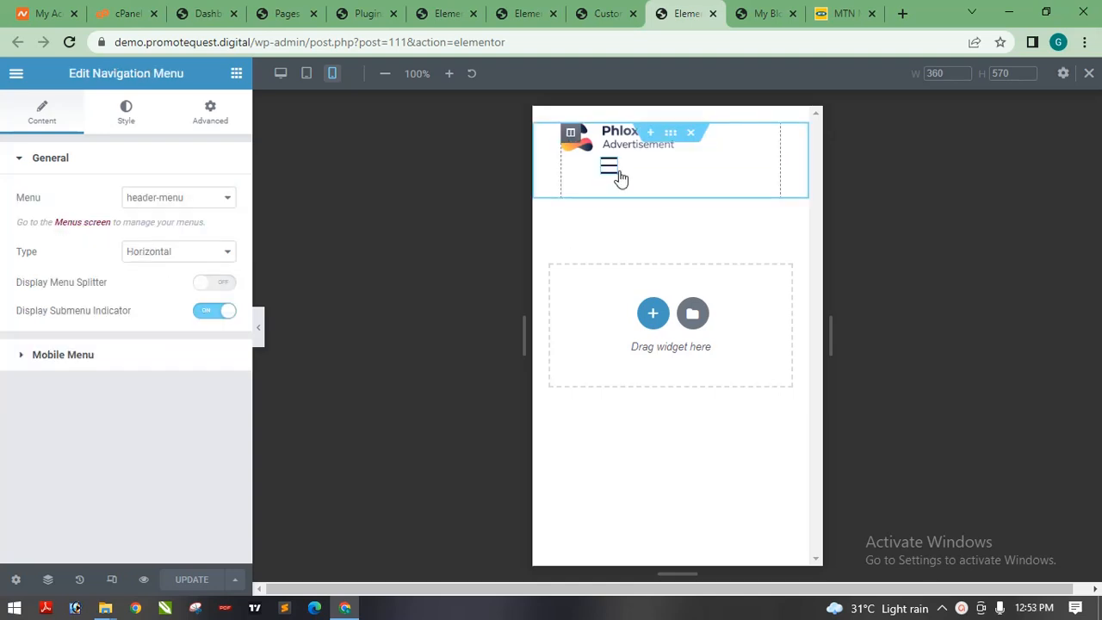
pyautogui.click(281, 73)
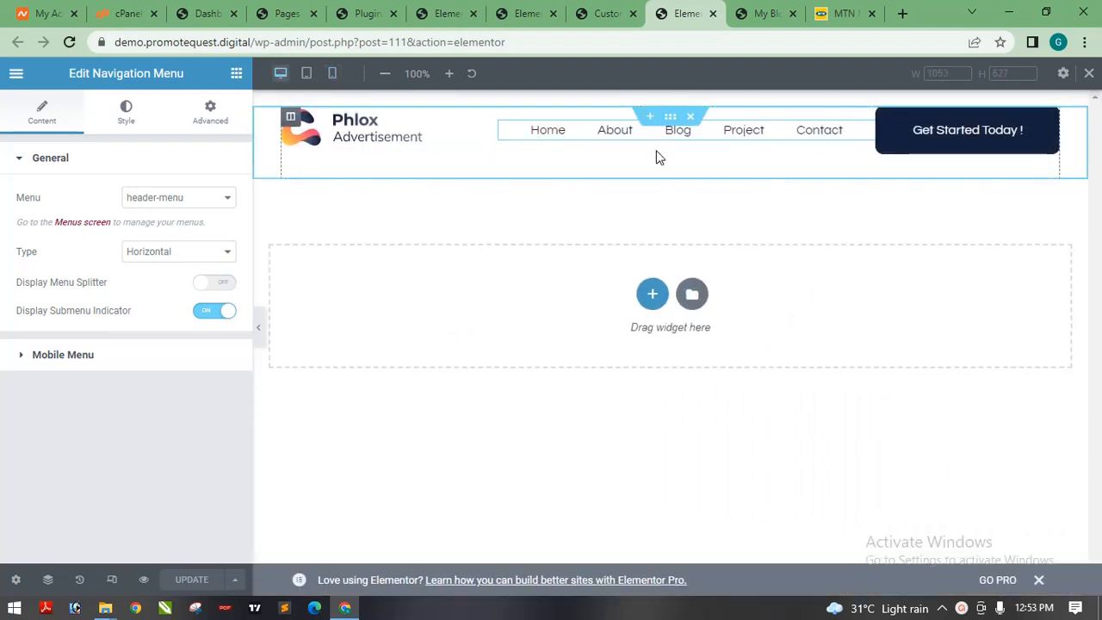
# Return to the Customizer, leave the header templates, and open the Footer Templates
pyautogui.click(606, 14)
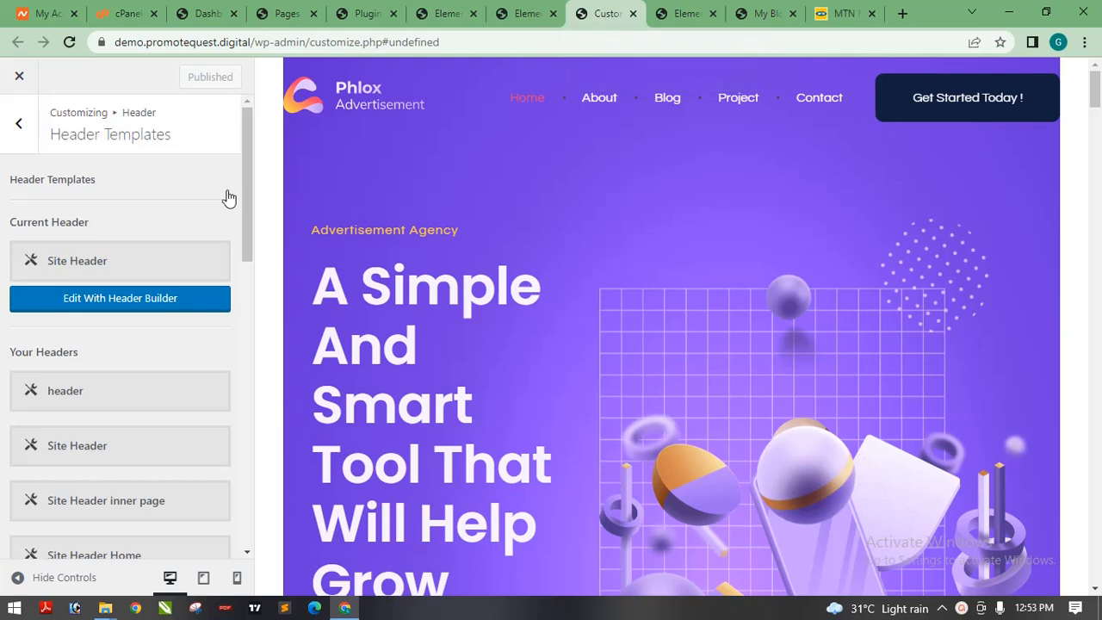
pyautogui.click(19, 124)
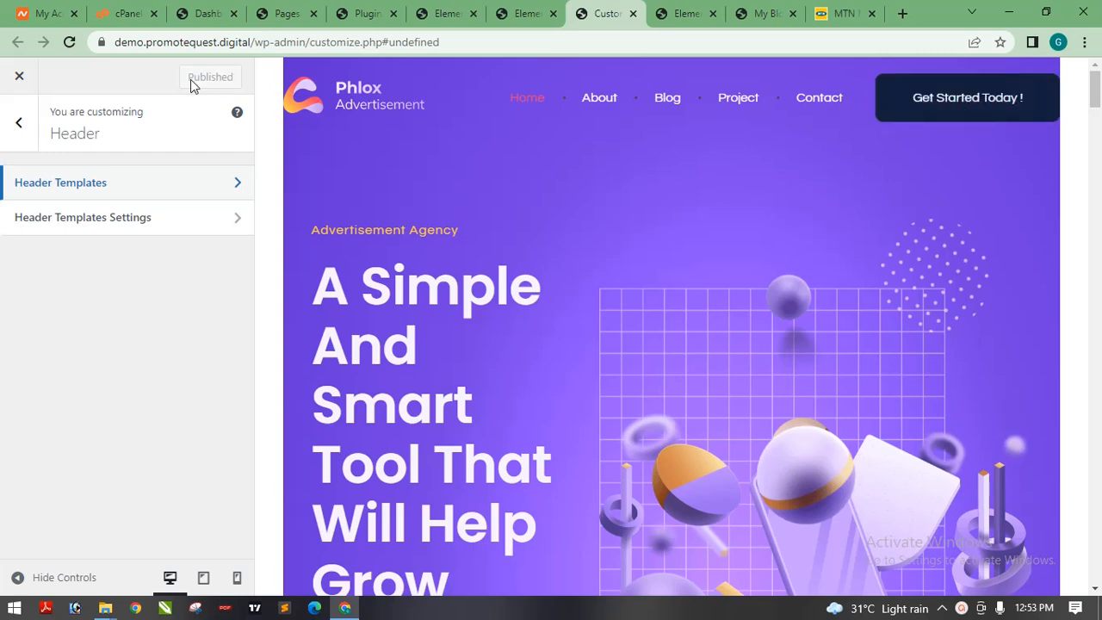
pyautogui.click(19, 129)
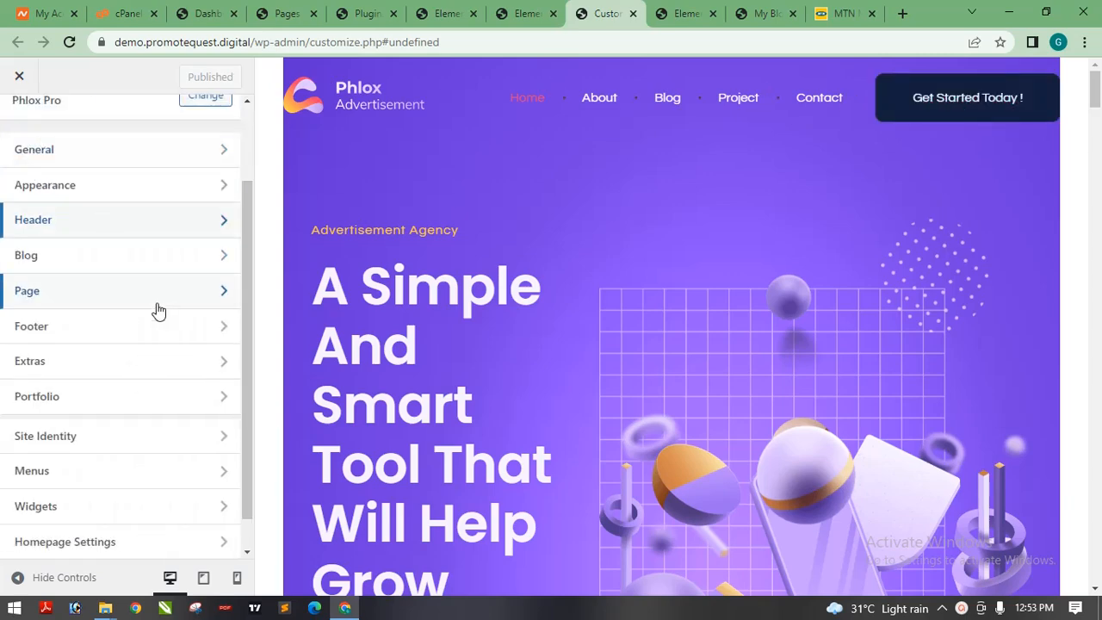
pyautogui.moveTo(249, 237); pyautogui.dragTo(242, 322)
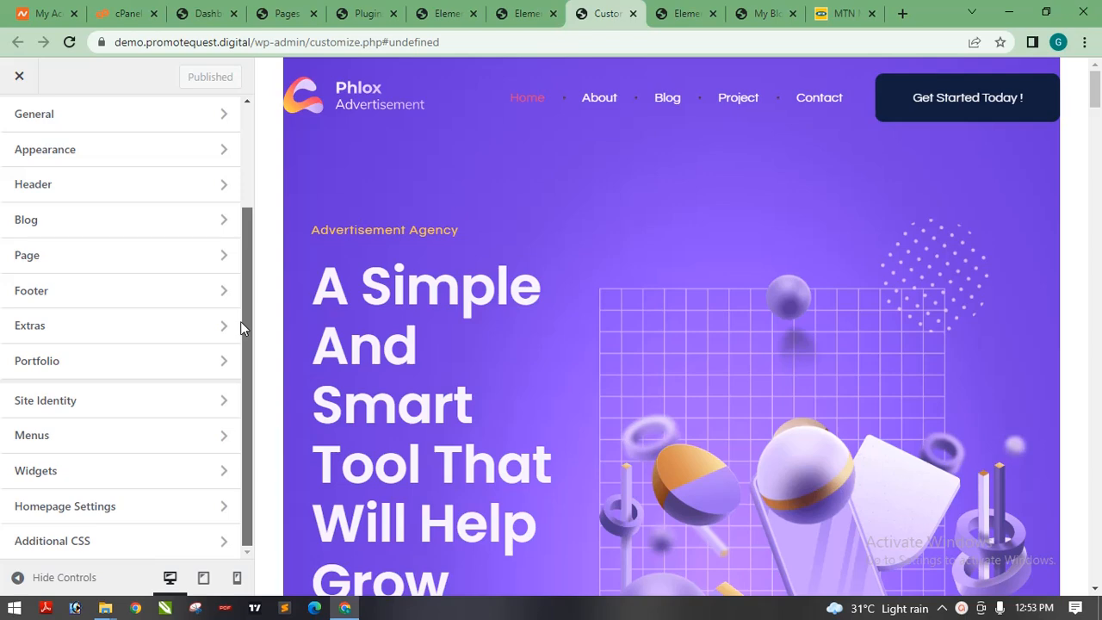
pyautogui.click(74, 298)
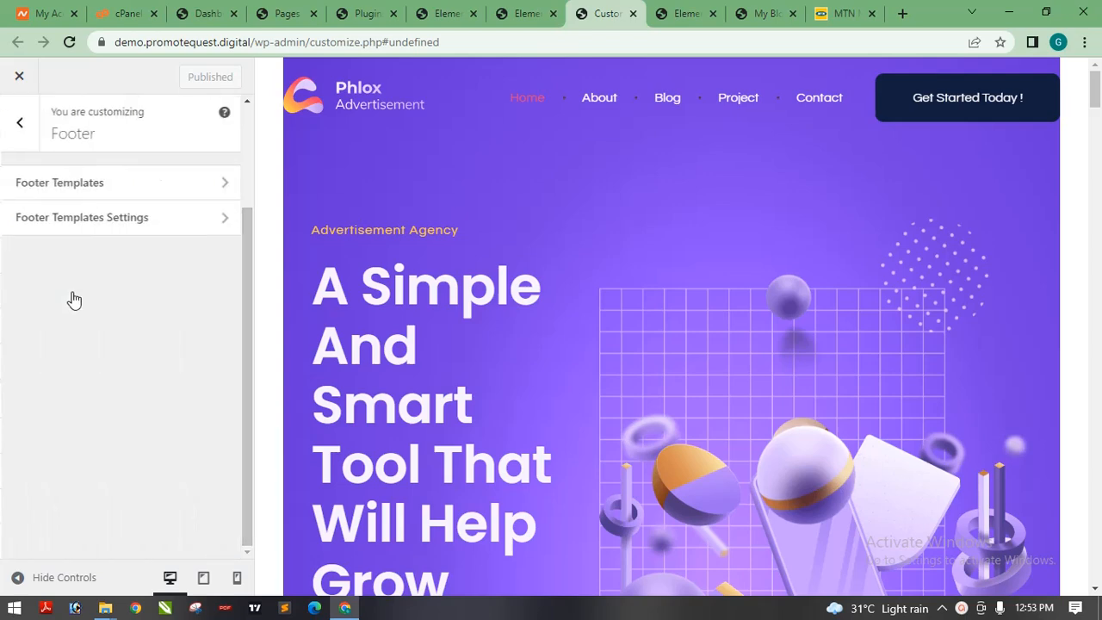
pyautogui.click(128, 196)
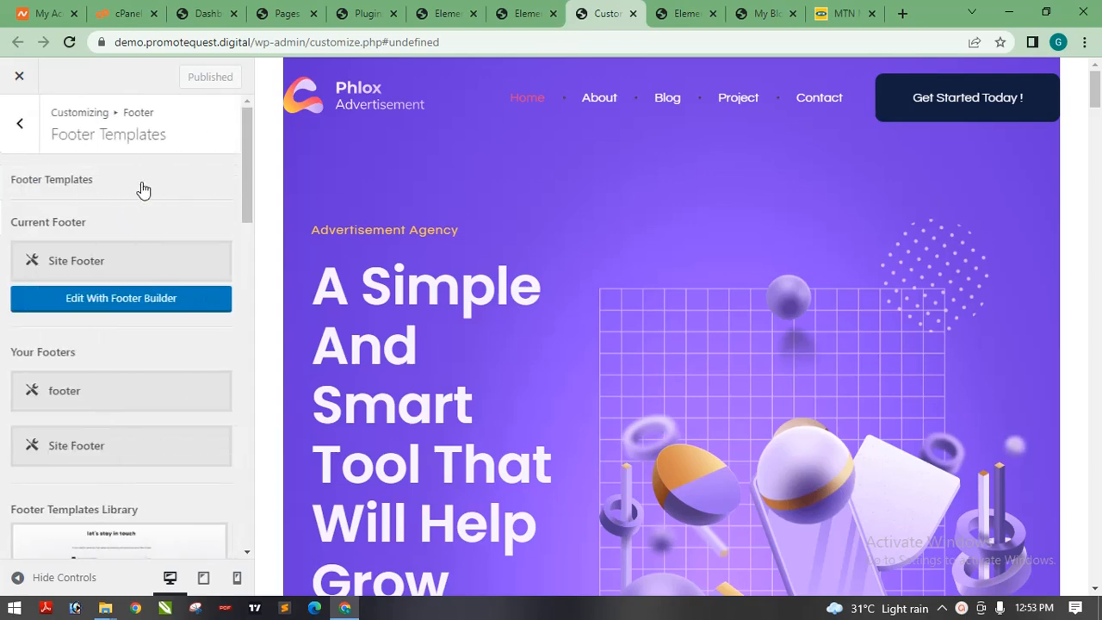
# Open the current Site Footer in the Footer Builder and look over its whole layout
pyautogui.click(151, 305)
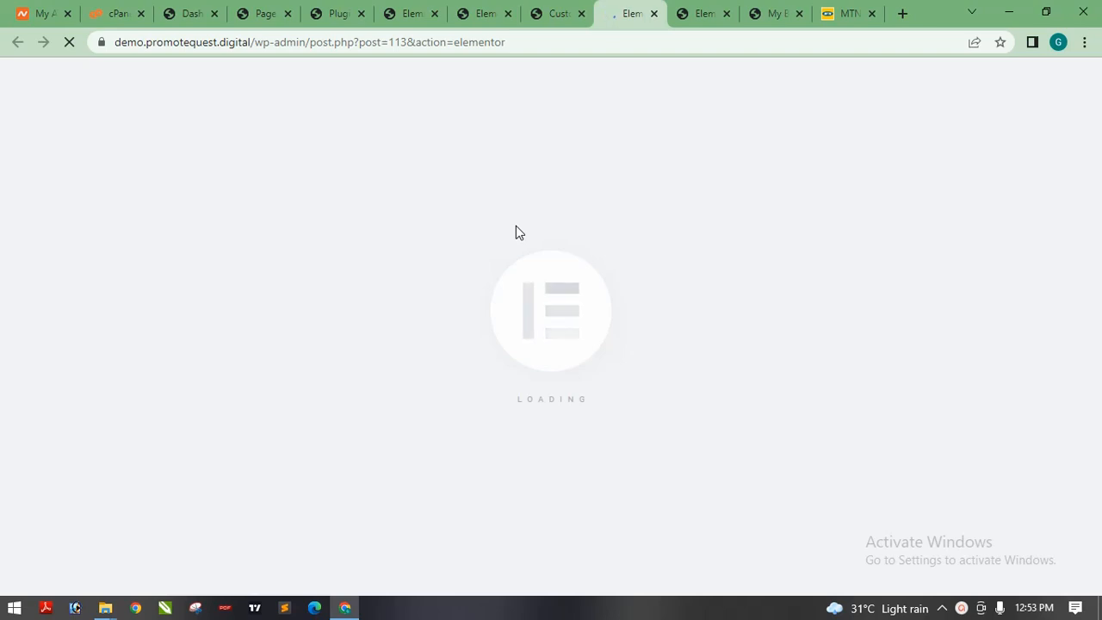
pyautogui.click(965, 609)
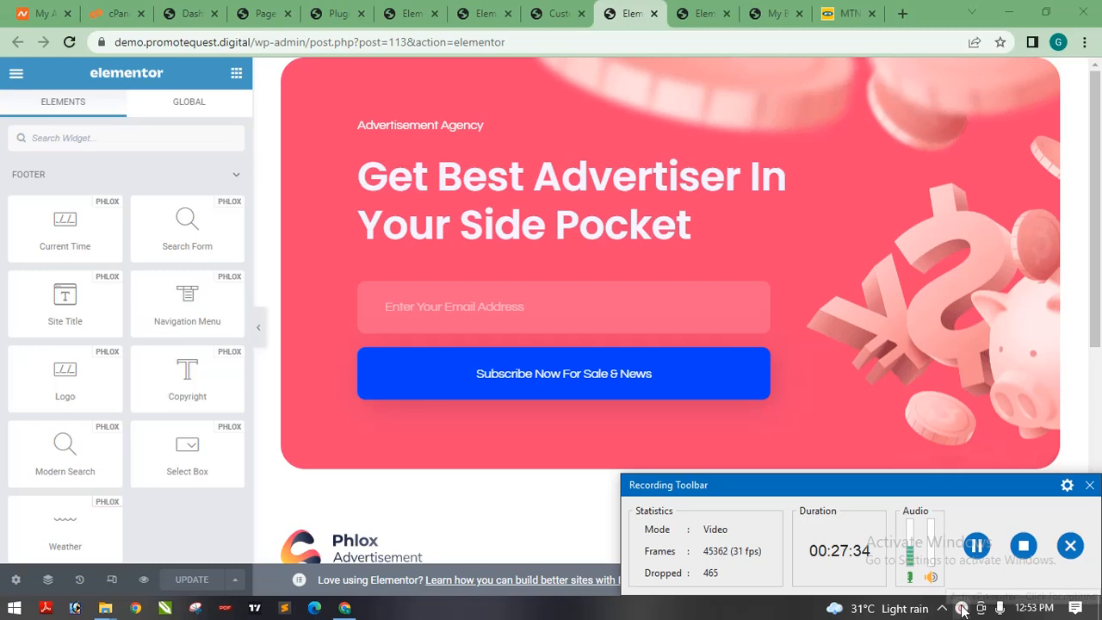
pyautogui.click(964, 608)
pyautogui.moveTo(1100, 205); pyautogui.dragTo(1101, 442)
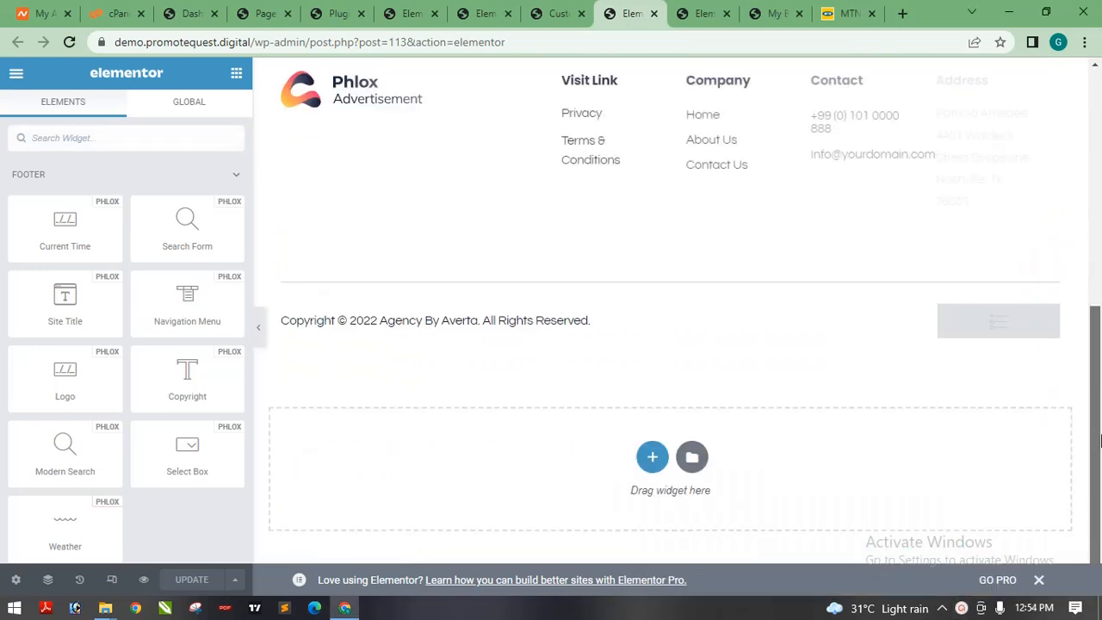
pyautogui.scroll(5, 774, 207)
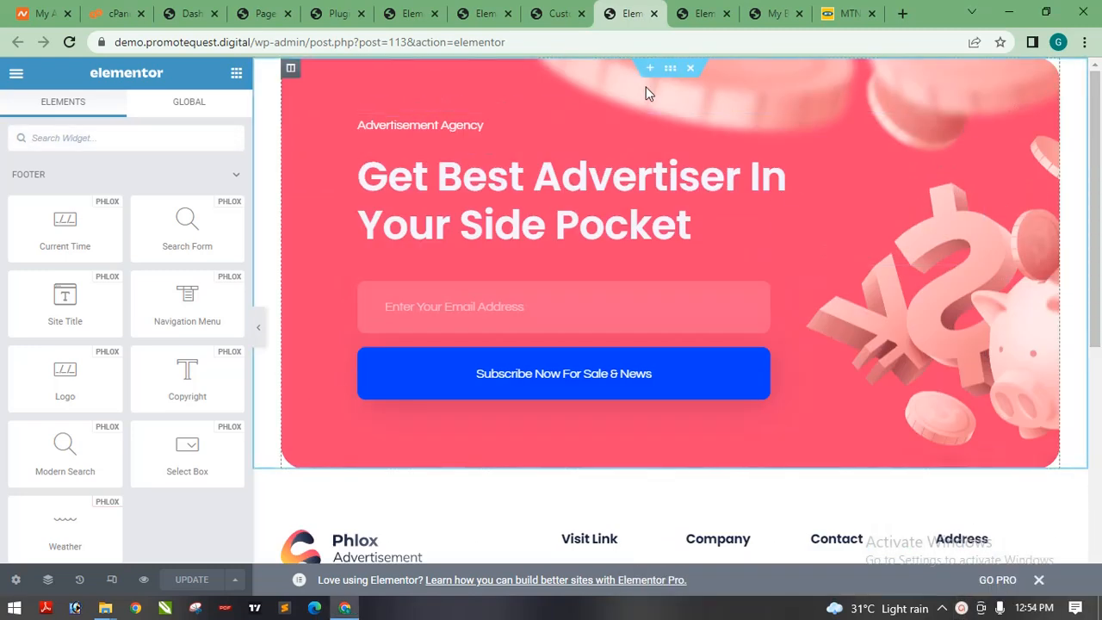
# View the content settings of the footer's "Get Best Advertiser In Your Side Pocket" heading and its MailChimp subscription form
pyautogui.click(670, 170)
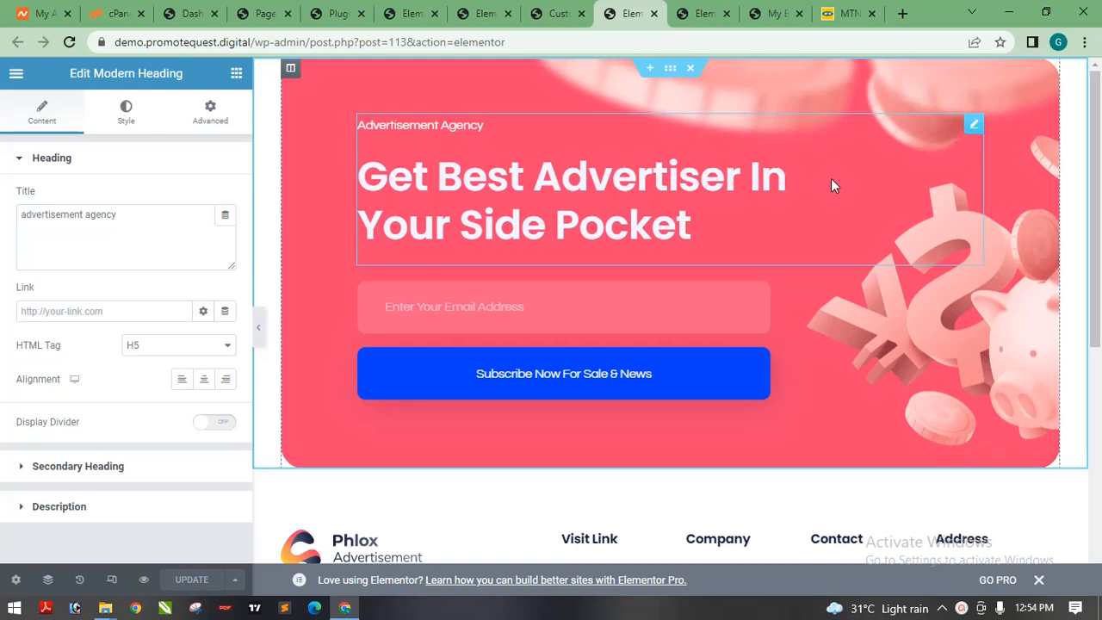
pyautogui.scroll(-2, 990, 185)
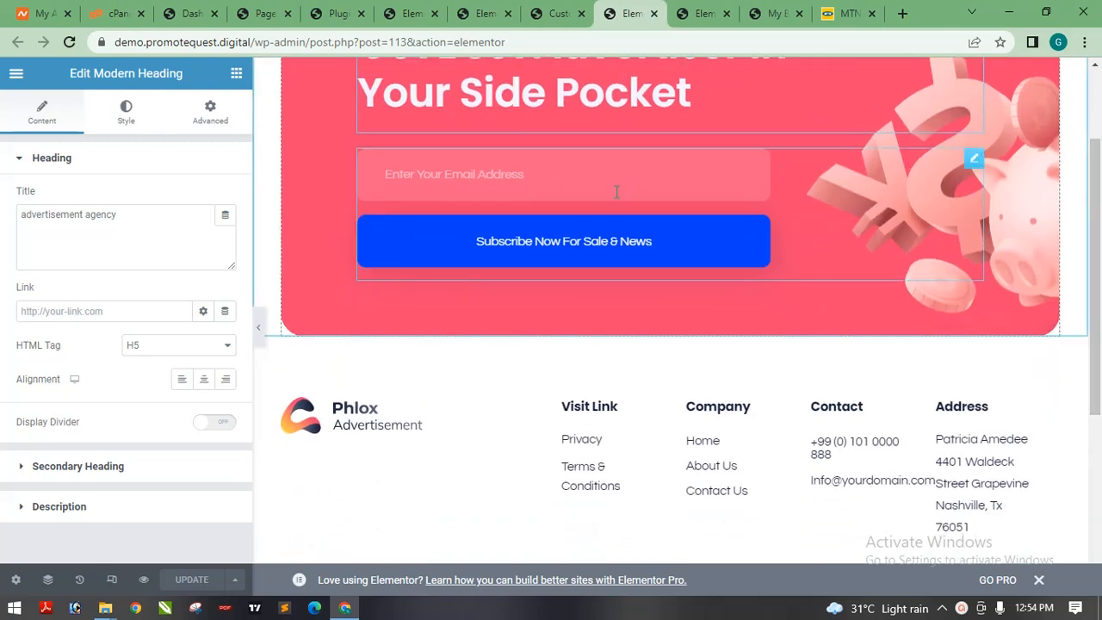
pyautogui.click(555, 230)
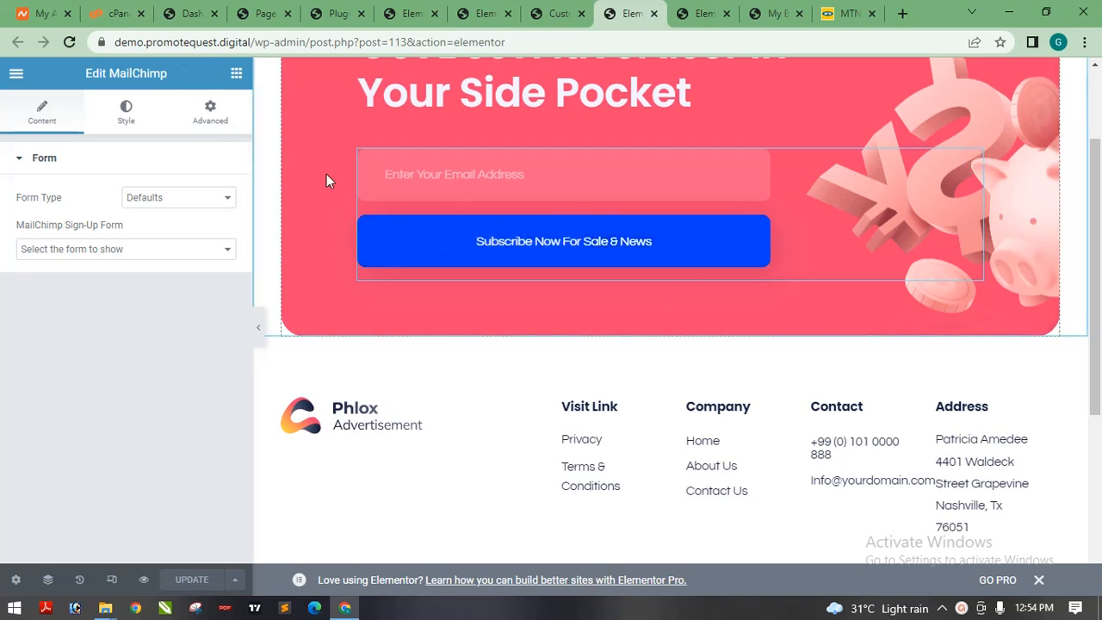
pyautogui.click(414, 165)
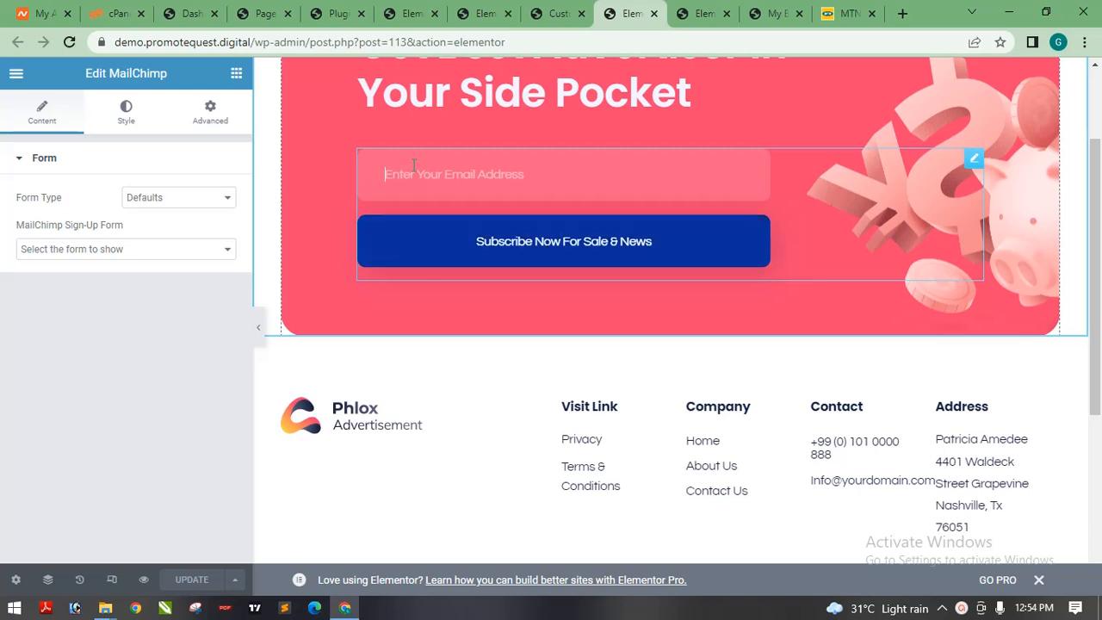
# Review the MailChimp form's style settings for the input, placeholder text and subscribe button, and return to its content settings
pyautogui.click(126, 119)
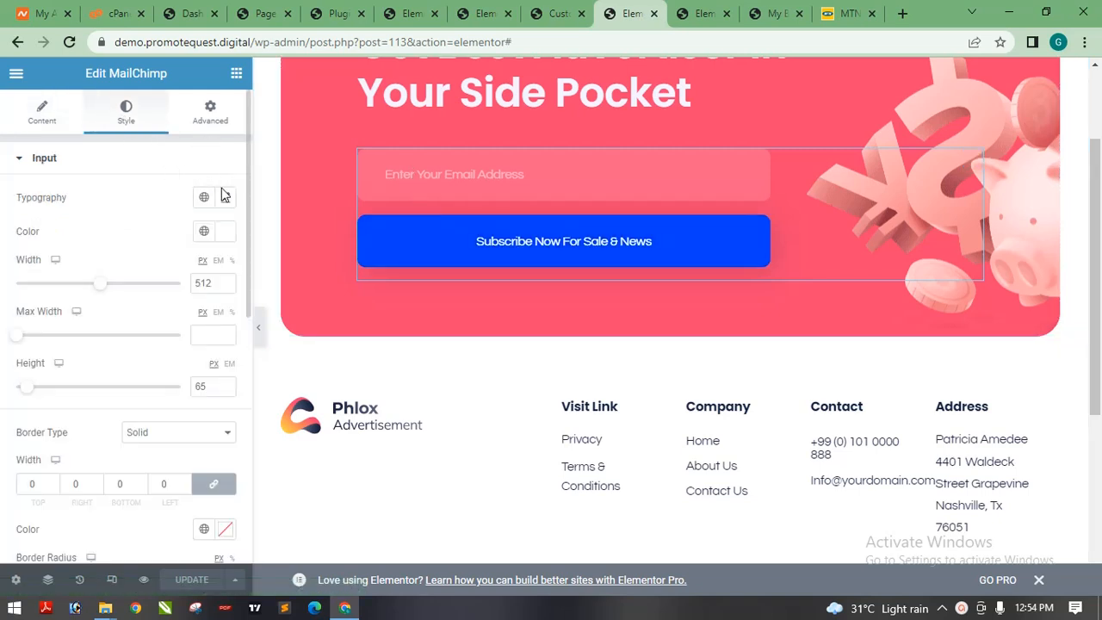
pyautogui.click(546, 245)
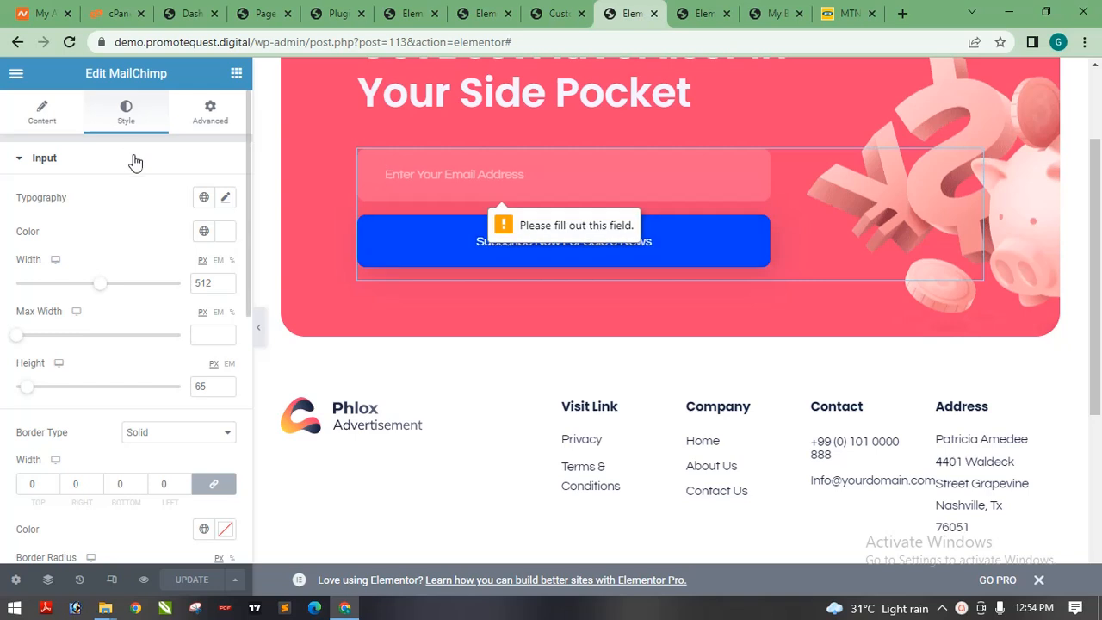
pyautogui.click(135, 160)
pyautogui.click(125, 200)
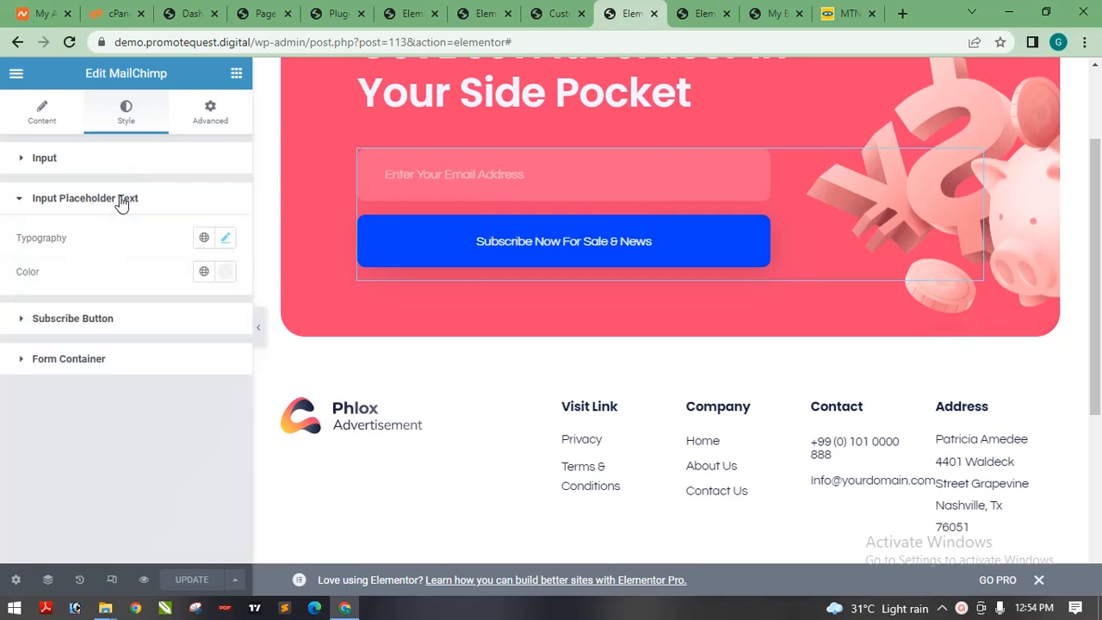
pyautogui.click(135, 199)
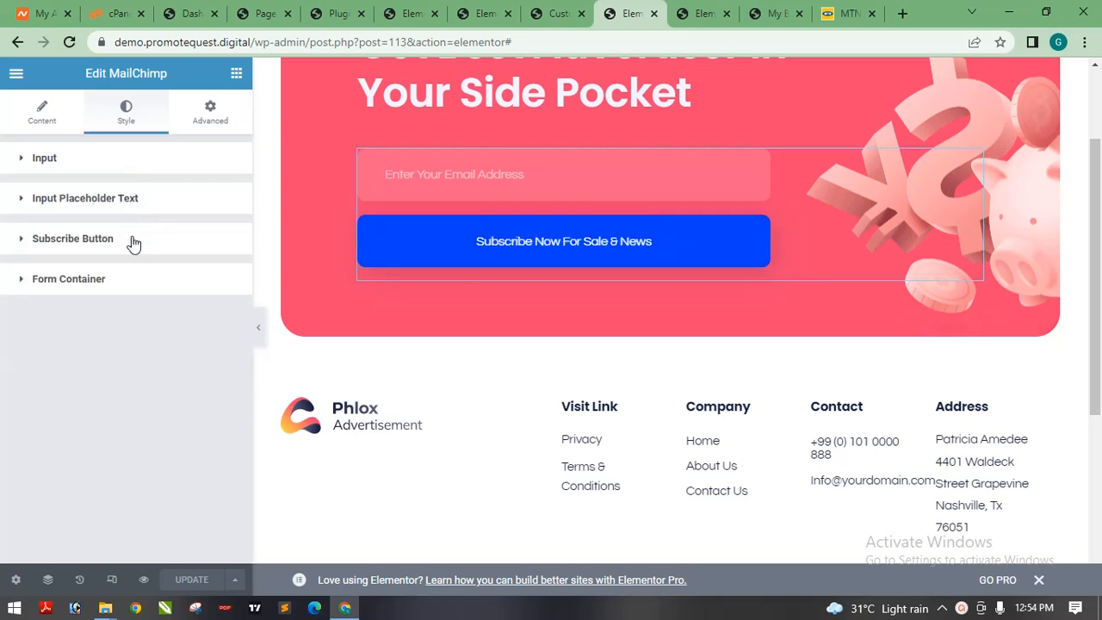
pyautogui.click(134, 243)
pyautogui.click(130, 238)
pyautogui.click(42, 119)
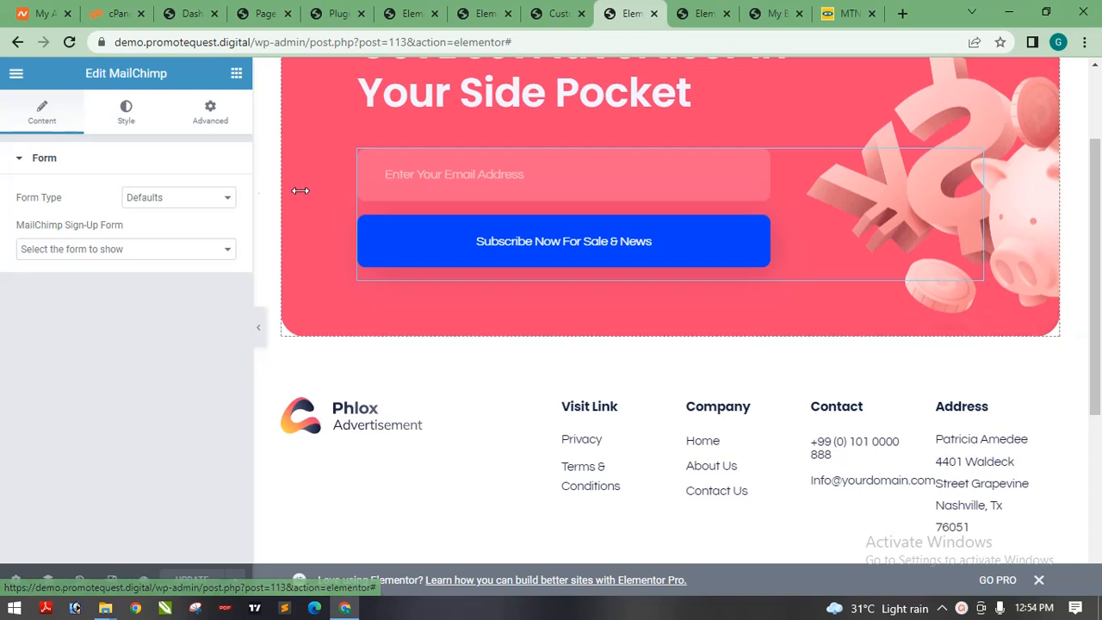
# View the content settings of the footer's Visit Link, Company and Contact columns
pyautogui.moveTo(1100, 257); pyautogui.dragTo(1100, 351)
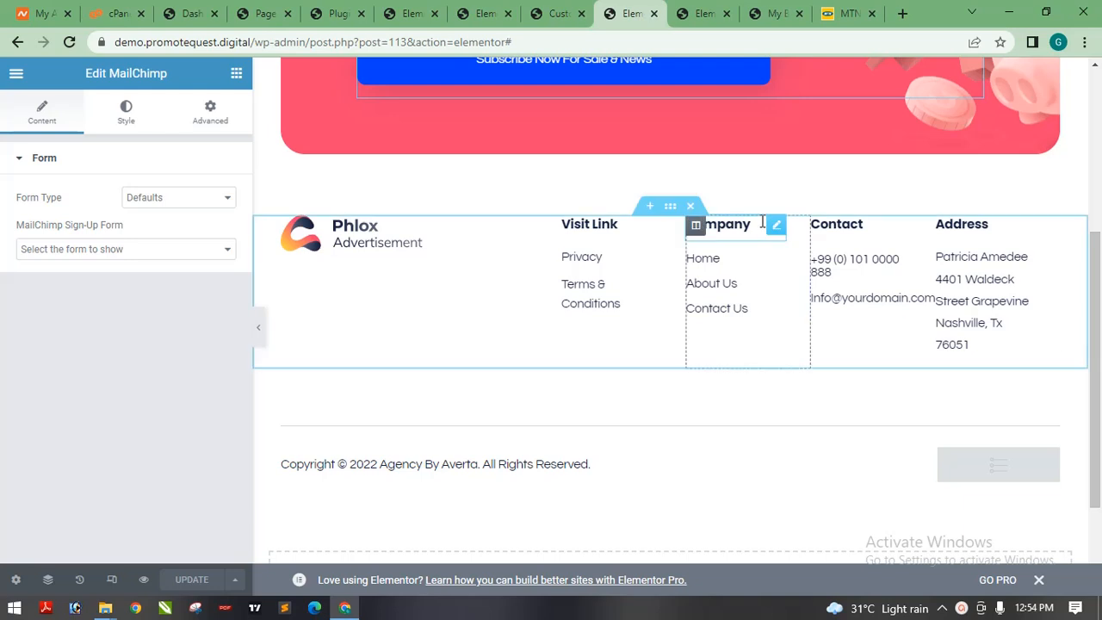
pyautogui.click(607, 288)
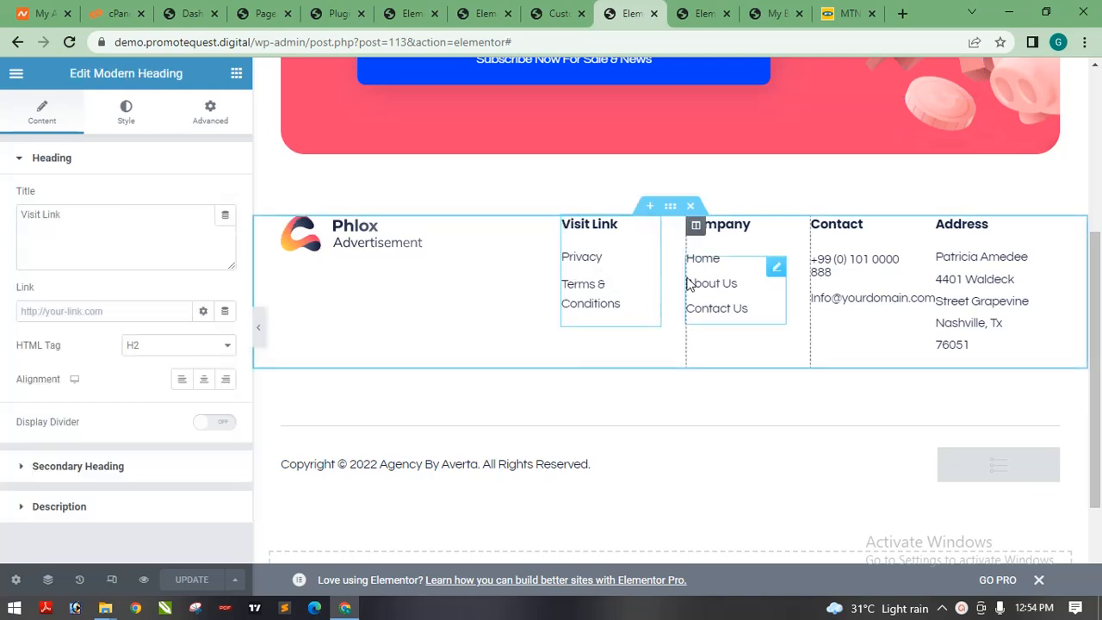
pyautogui.click(718, 290)
pyautogui.click(879, 279)
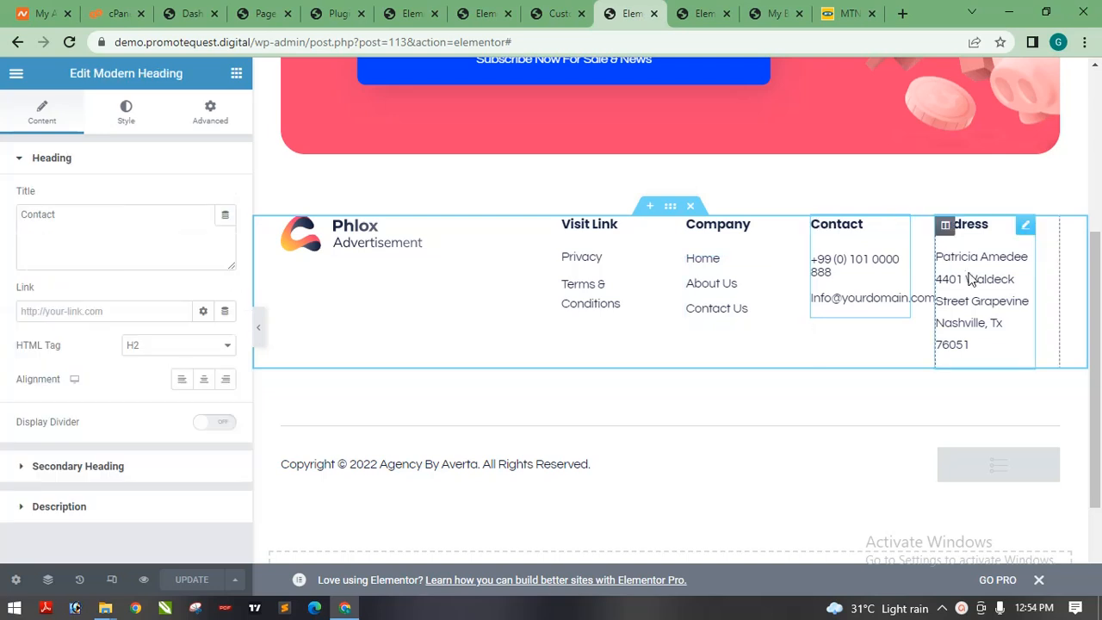
# Change the title of the footer's Address column to "Details"
pyautogui.click(967, 276)
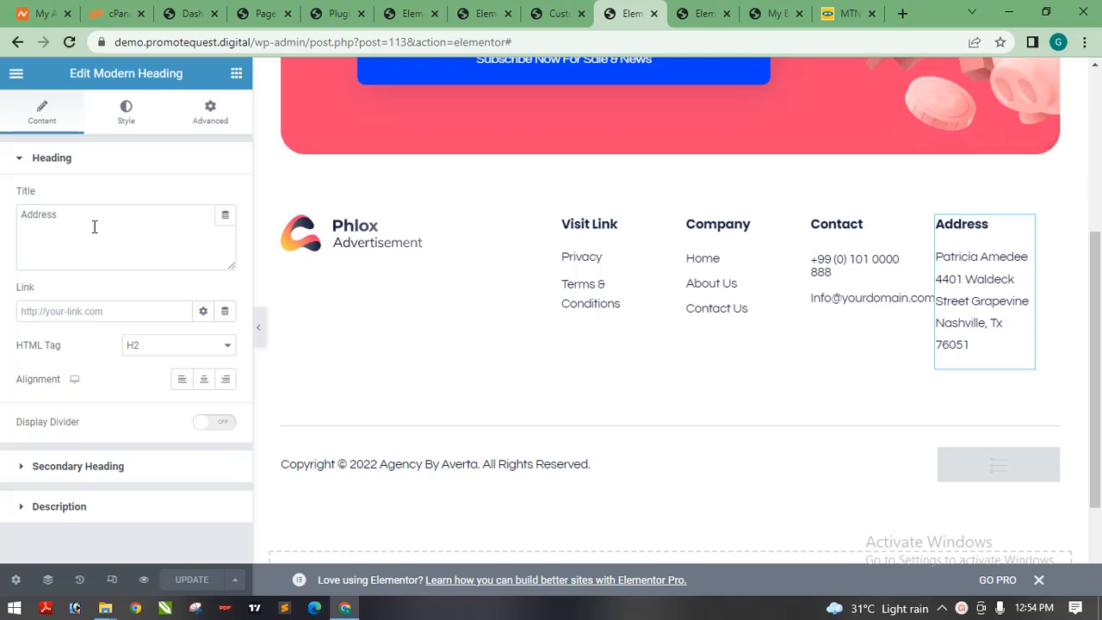
pyautogui.moveTo(95, 227); pyautogui.dragTo(3, 224)
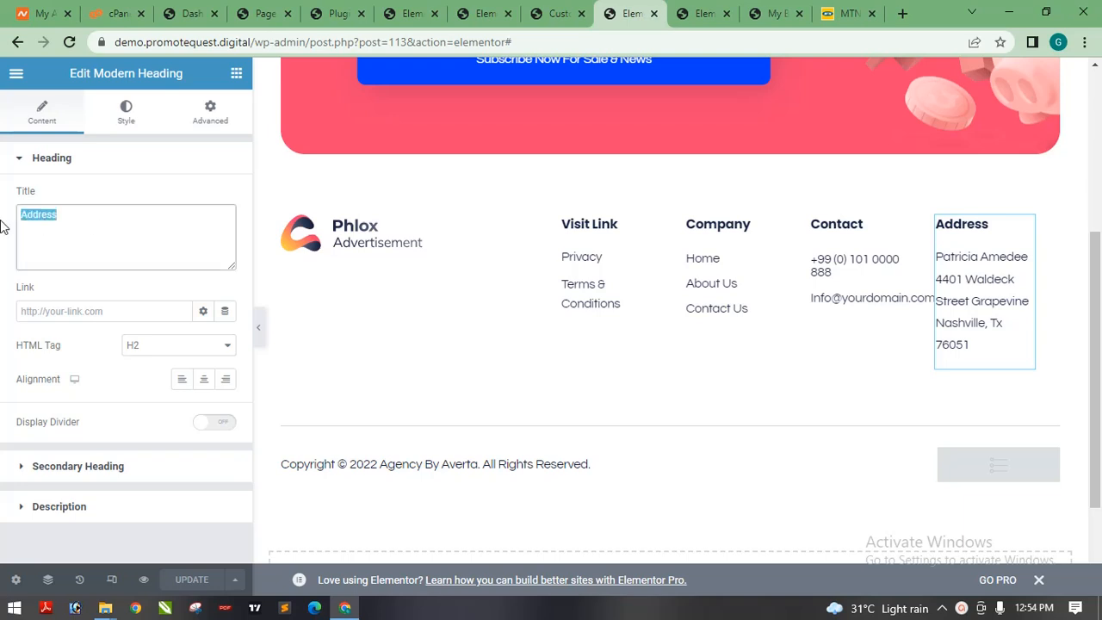
pyautogui.write('Details')
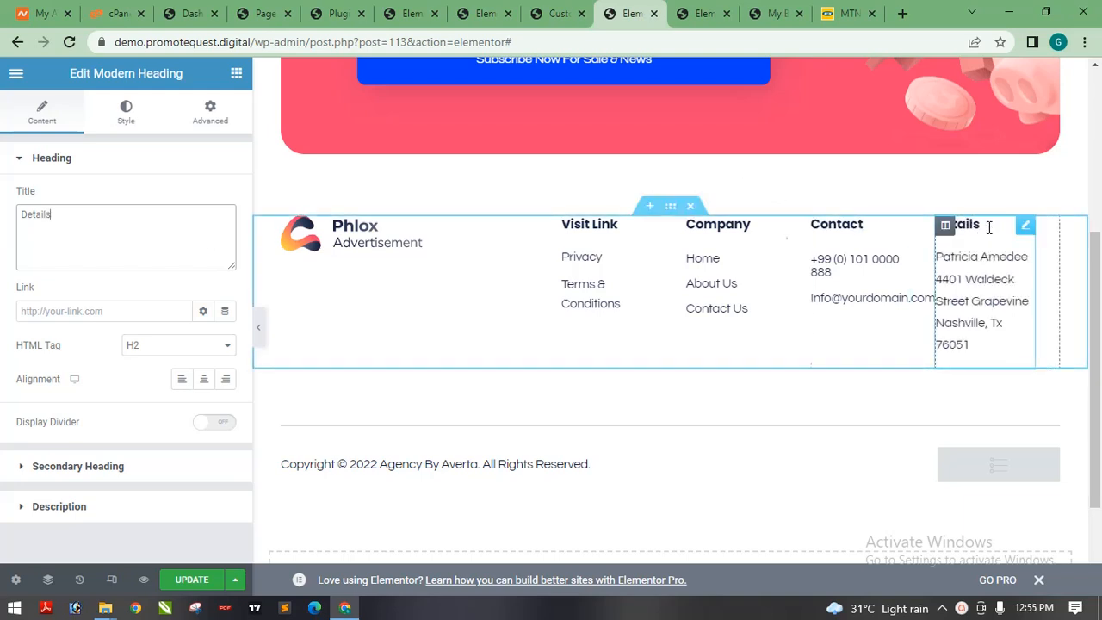
# Delete the description text under the footer's "Details" heading, undo the deletion, and collapse the description settings
pyautogui.click(52, 157)
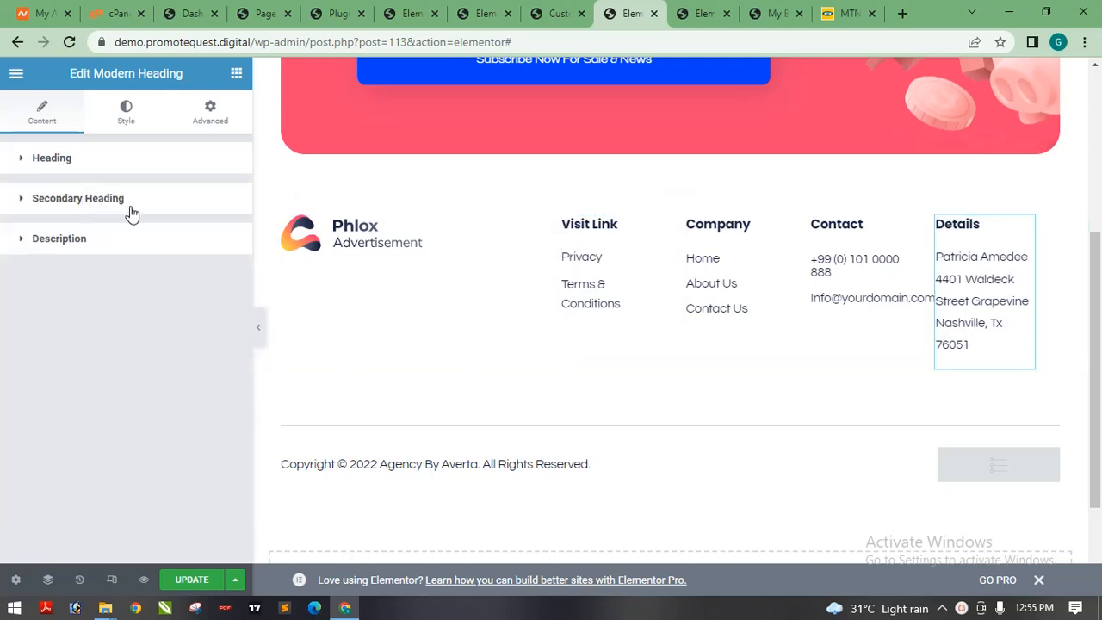
pyautogui.click(104, 241)
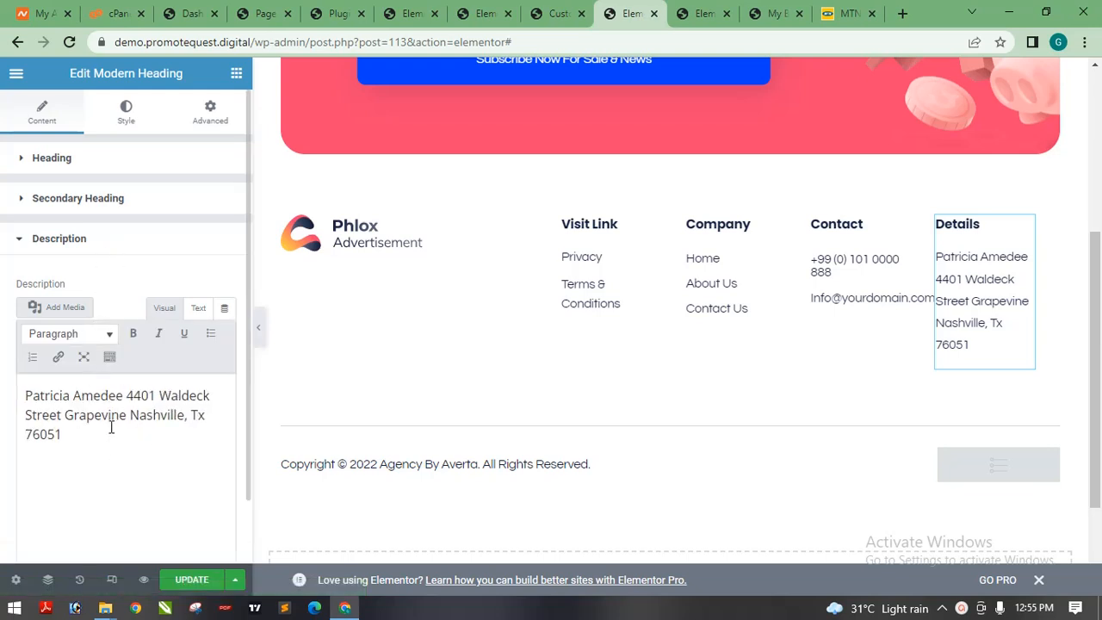
pyautogui.moveTo(92, 440); pyautogui.dragTo(13, 396)
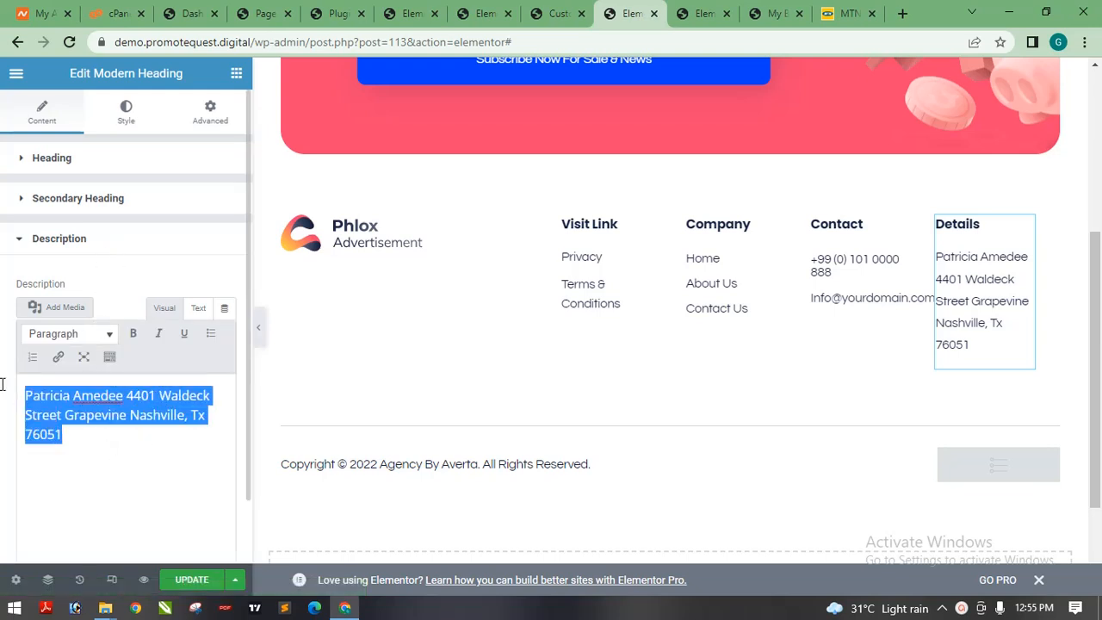
pyautogui.press('BackSpace')
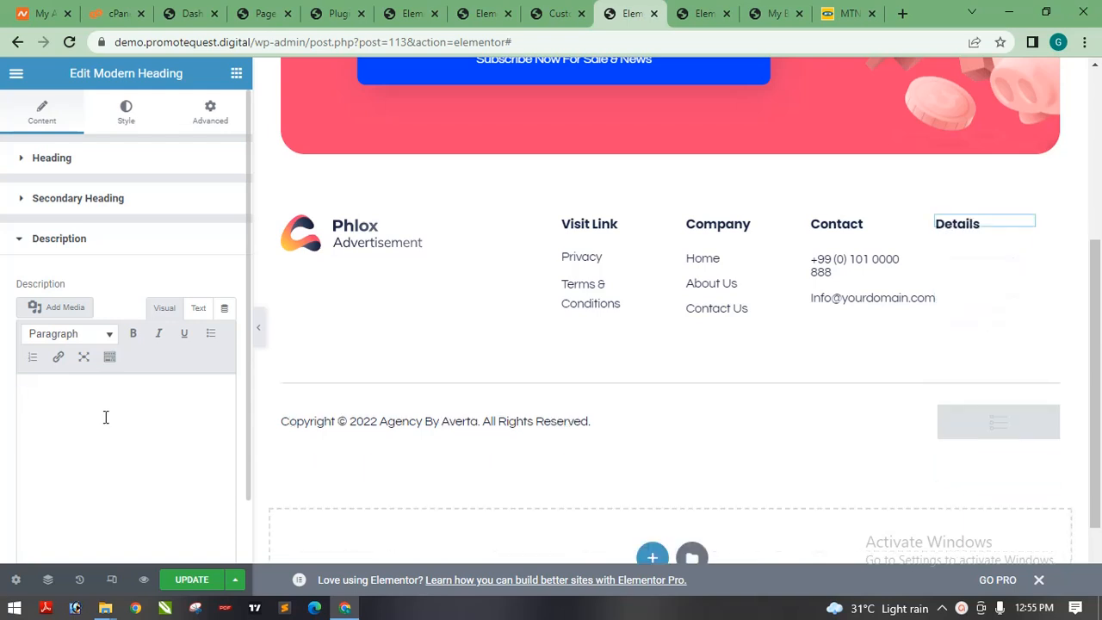
pyautogui.hotkey('ctrl', 'z')
pyautogui.click(183, 446)
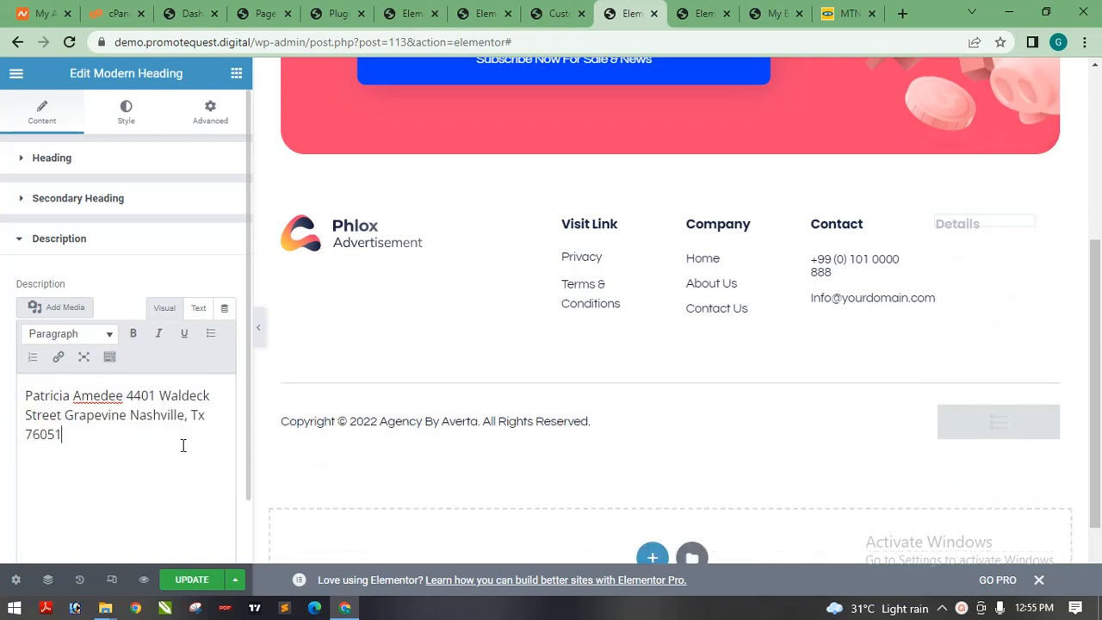
pyautogui.click(134, 249)
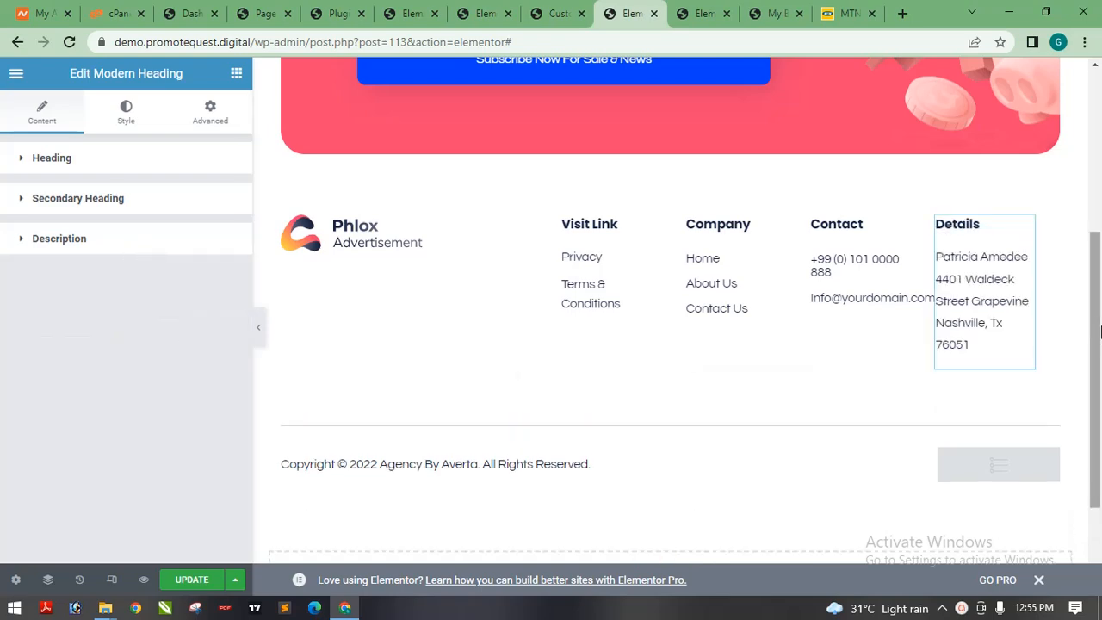
# Switch back from the footer editor to the theme Customizer and examine the footer at the end of the site preview
pyautogui.moveTo(1098, 310); pyautogui.dragTo(1099, 133)
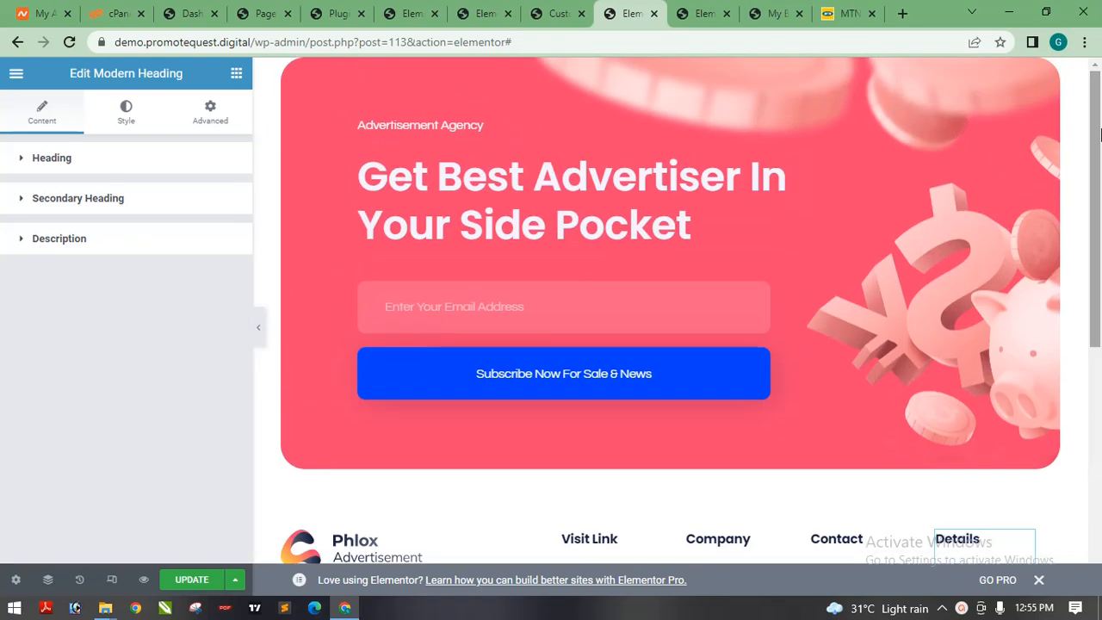
pyautogui.click(558, 14)
pyautogui.click(487, 16)
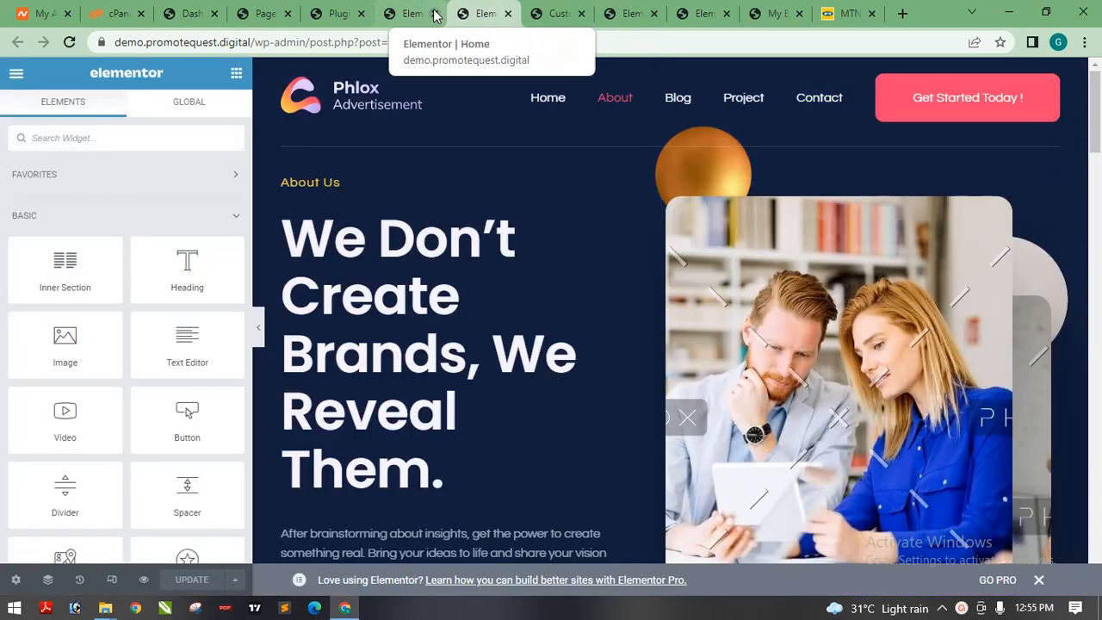
pyautogui.click(539, 14)
pyautogui.click(620, 13)
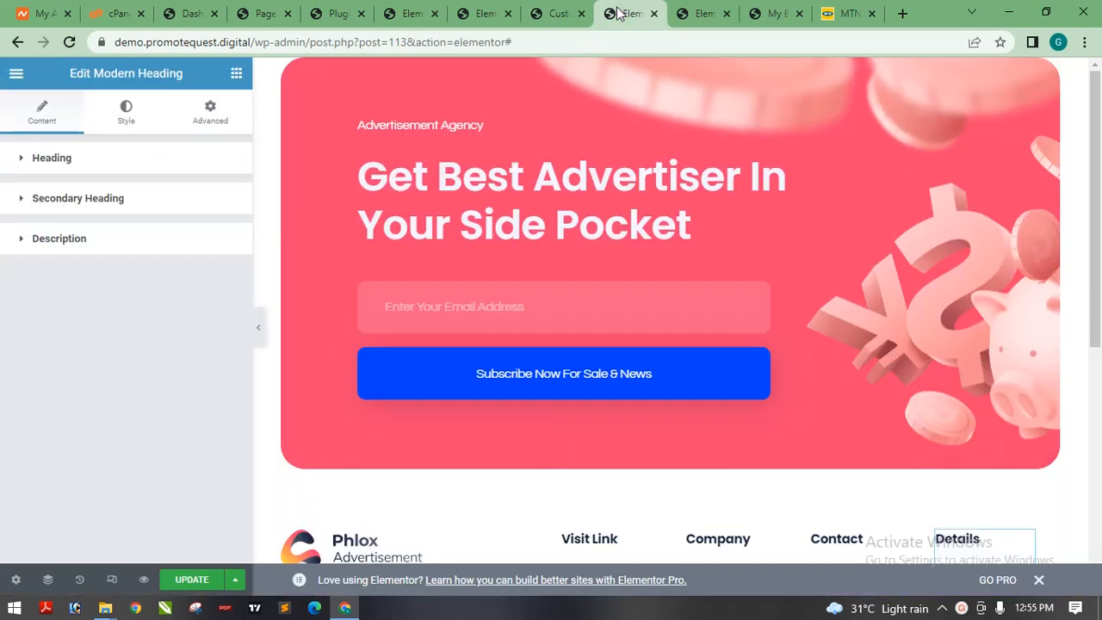
pyautogui.click(566, 13)
pyautogui.click(488, 15)
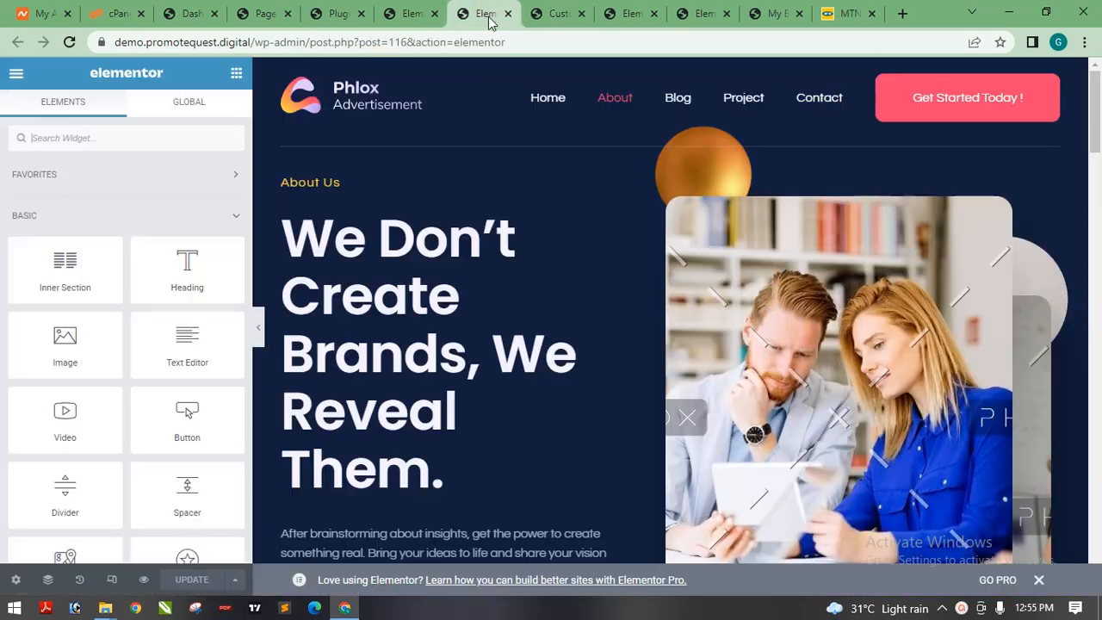
pyautogui.click(539, 17)
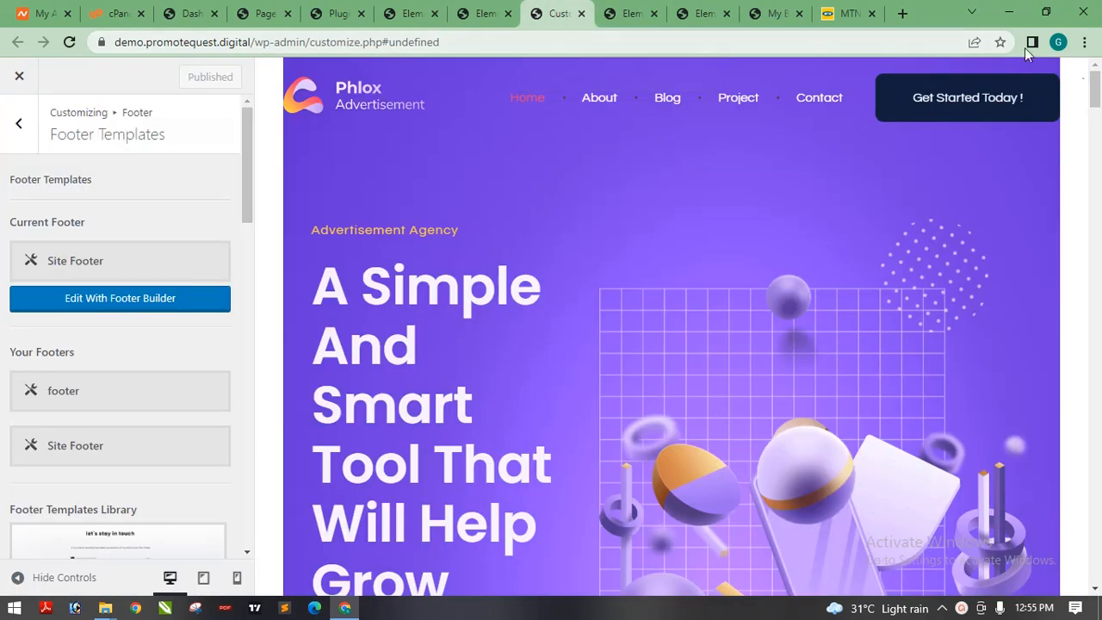
pyautogui.moveTo(1095, 86); pyautogui.dragTo(1097, 573)
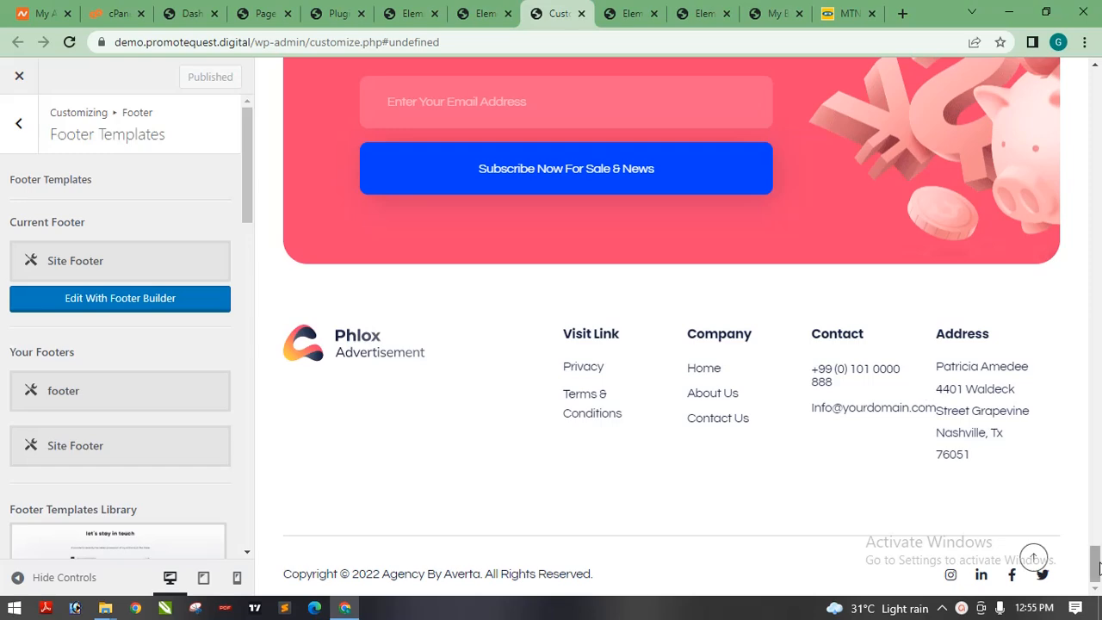
# Switch to the About page in Elementor and examine the footer at the end of the page
pyautogui.click(481, 14)
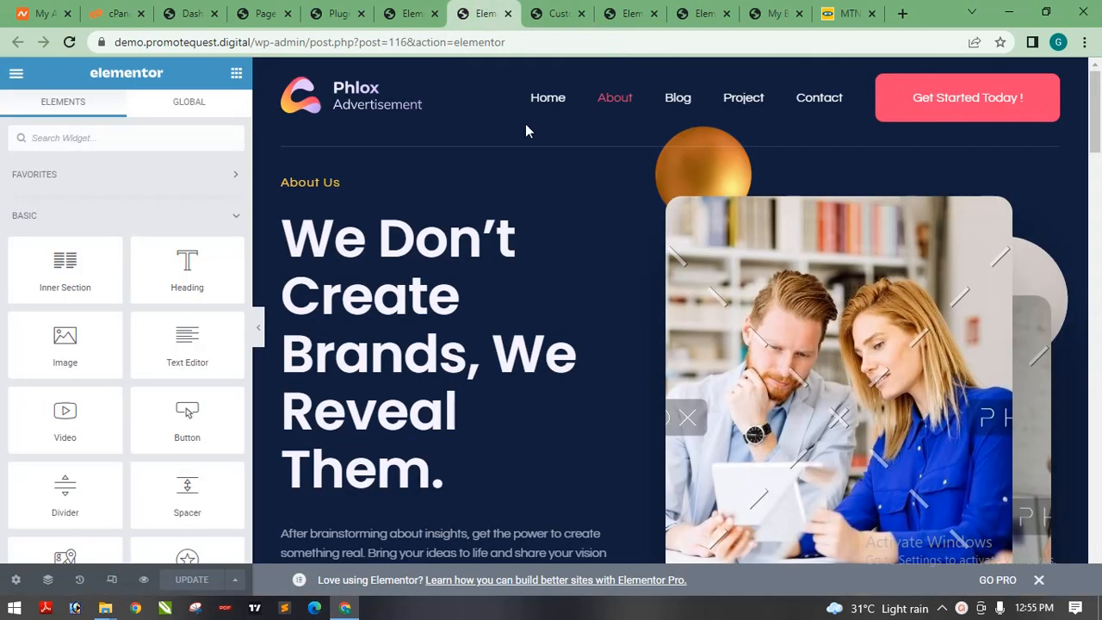
pyautogui.moveTo(1095, 112); pyautogui.dragTo(1096, 421)
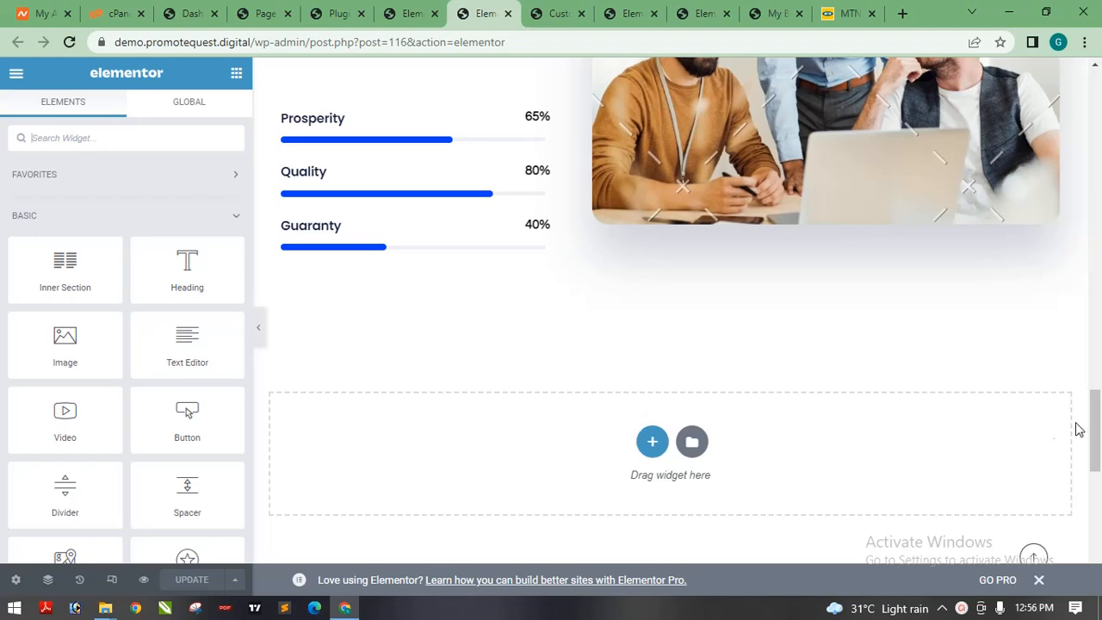
pyautogui.moveTo(1094, 422); pyautogui.dragTo(1096, 534)
pyautogui.click(962, 608)
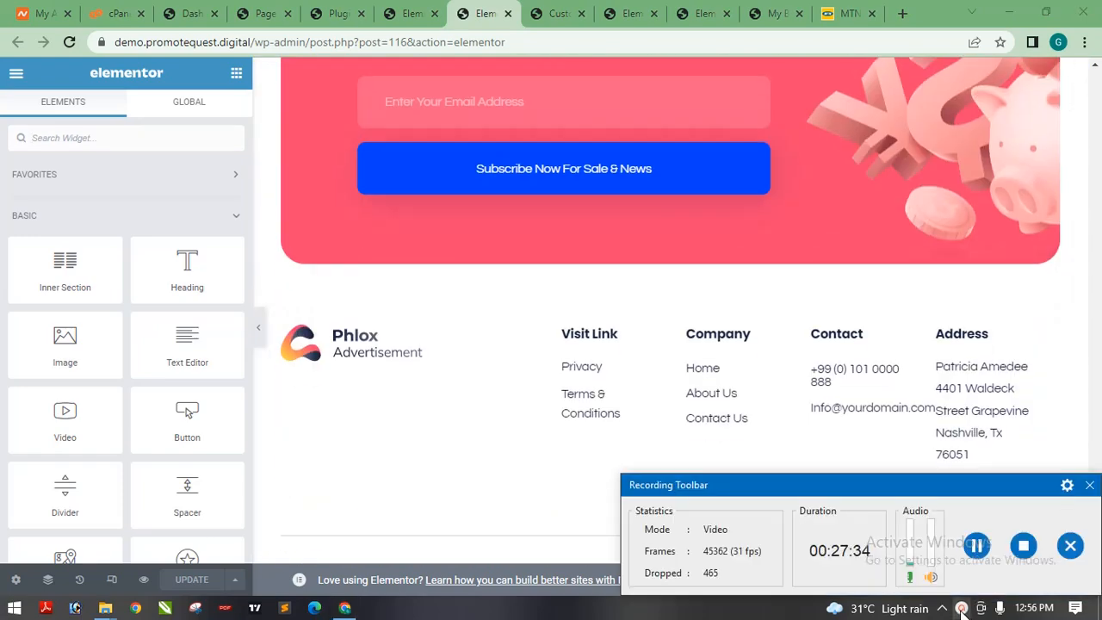